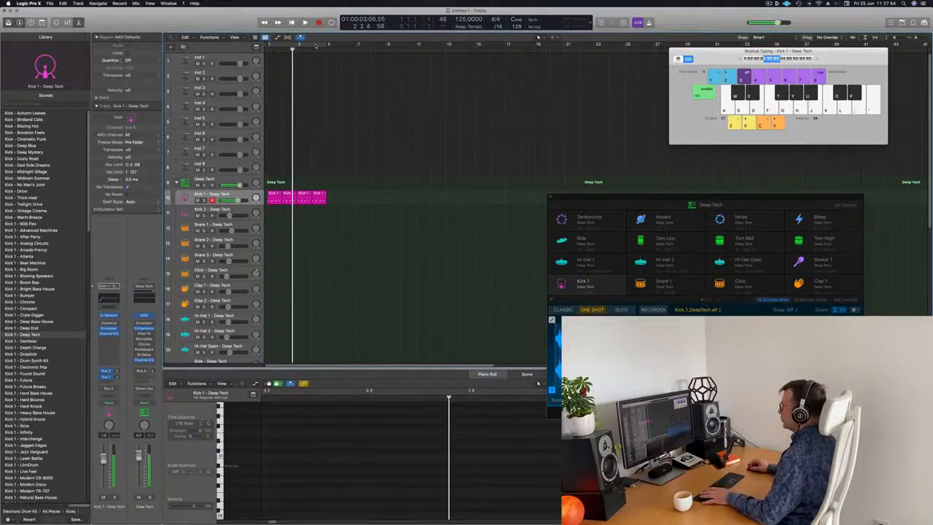
Play back the kick pattern.
left_click_drag(650, 201, 531, 111)
key("space")
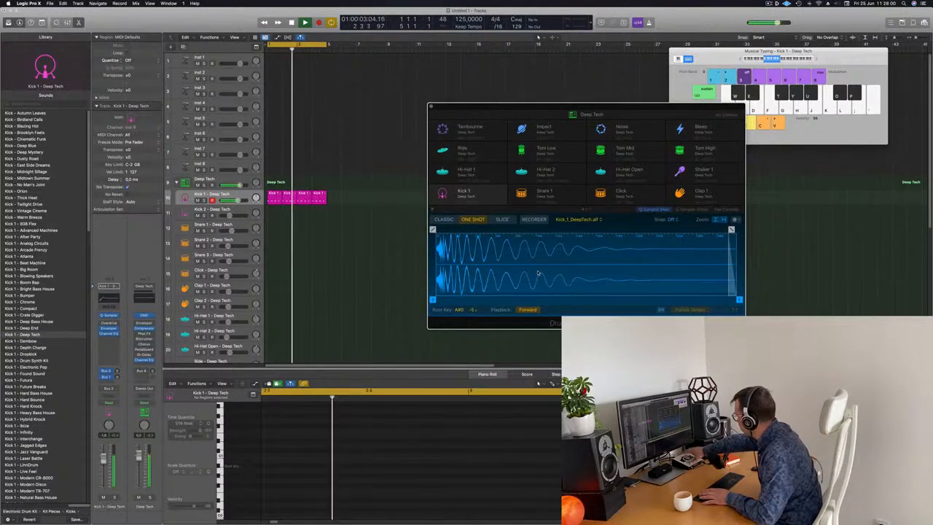
key("space")
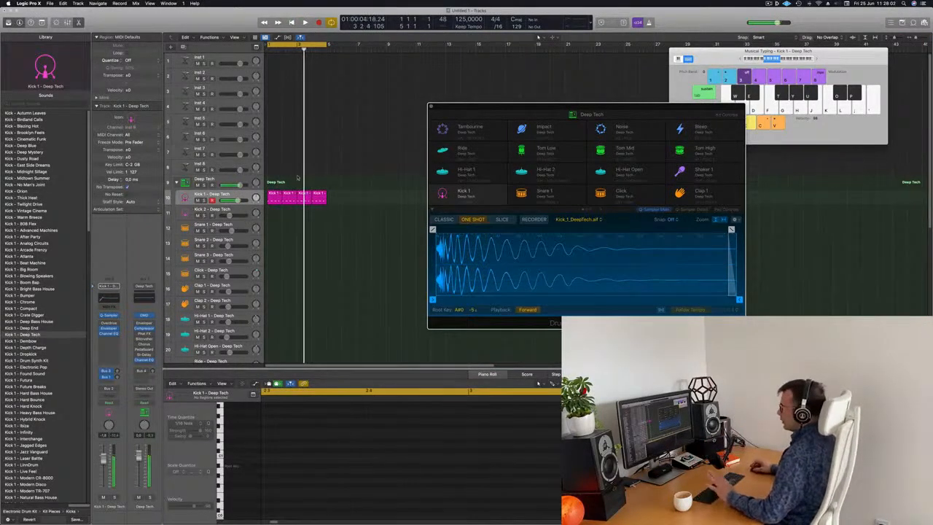
Select the four kick regions and transpose their notes up four semitones in the piano roll.
left_click_drag(335, 198, 268, 194)
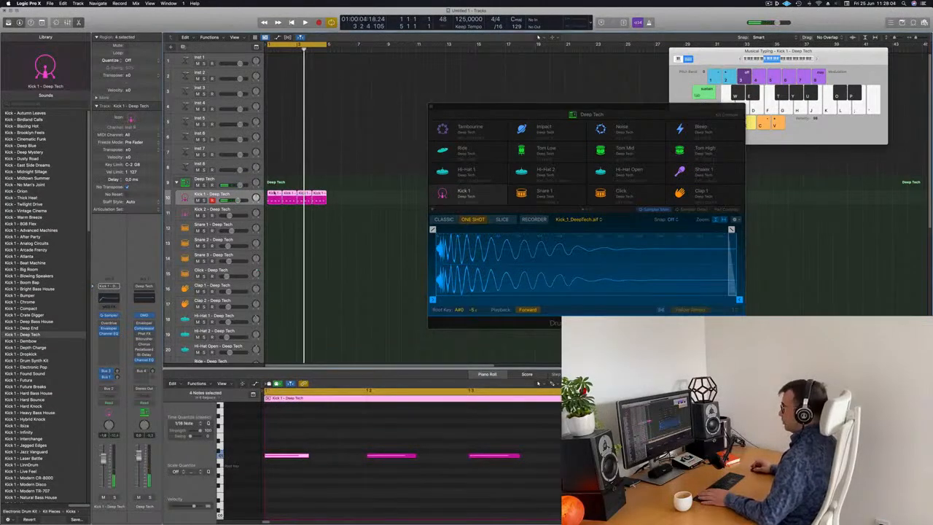
key("e")
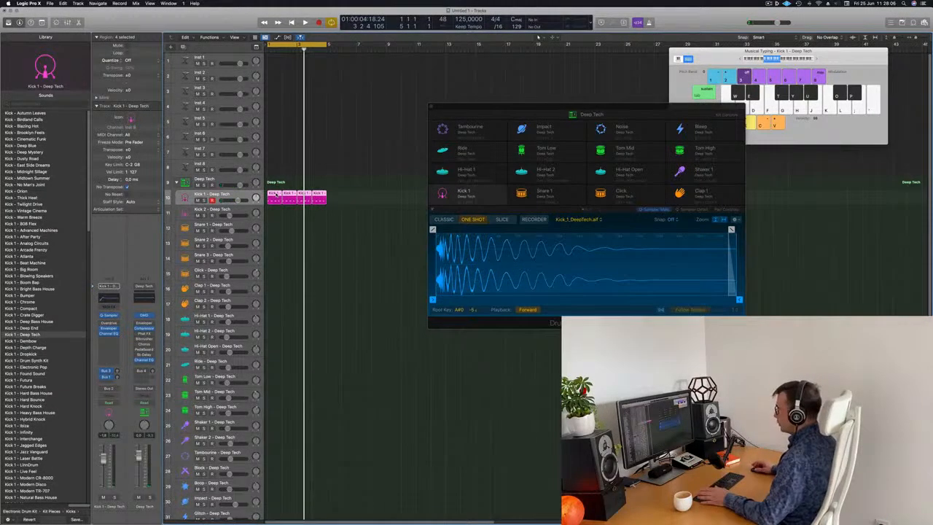
key("e")
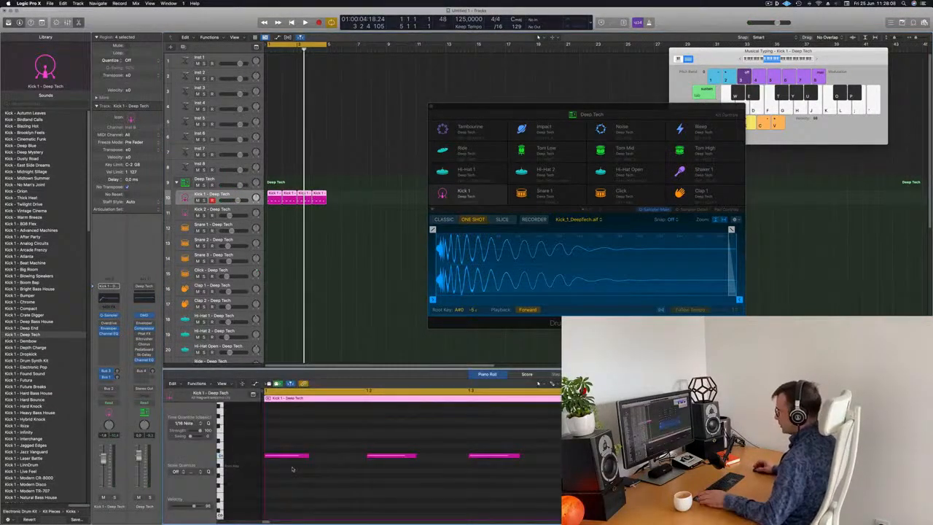
key("alt+Down")
key("alt+Down")
key("alt+Down")
key("alt+Down")
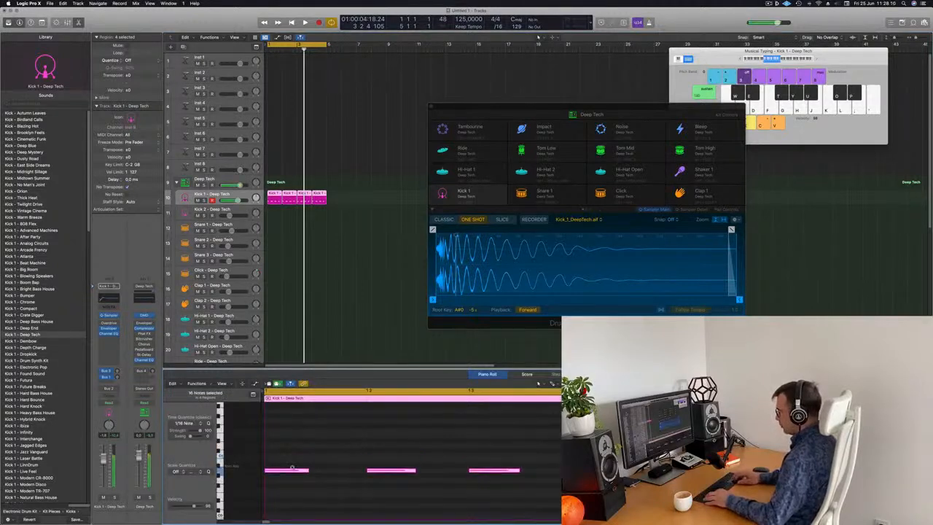
key("alt+Up")
key("alt+Up")
key("alt+Up")
key("alt+Up")
key("alt+Up")
key("alt+Up")
key("alt+Up")
key("alt+Up")
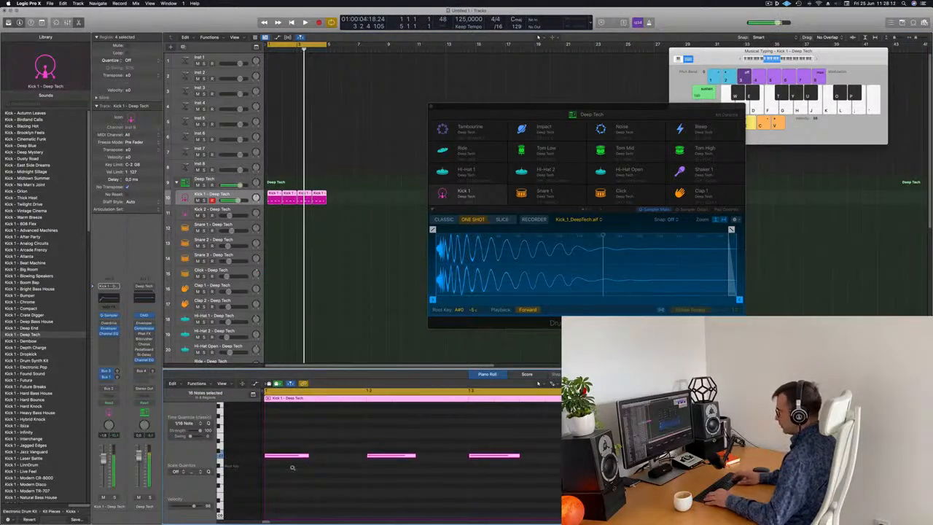
key("alt+Up")
key("alt+Up")
key("space")
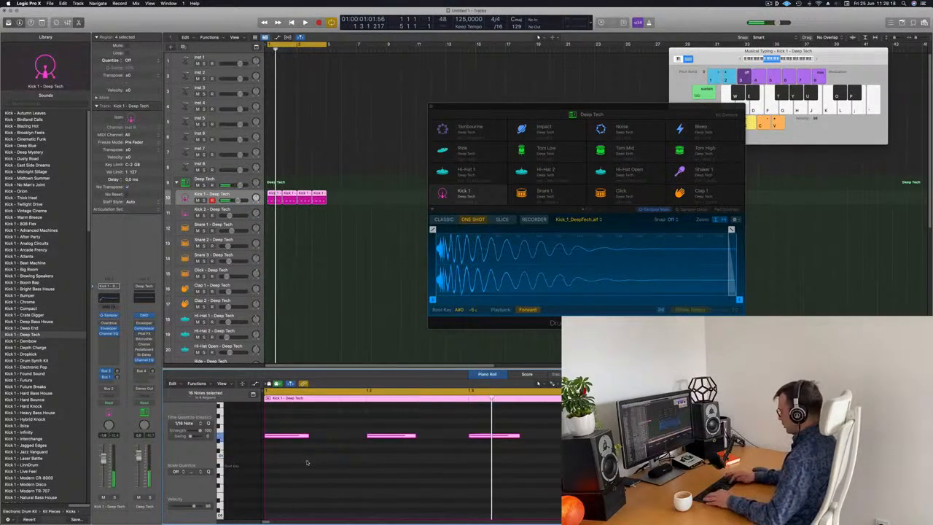
Transpose the selected kick notes down one octave and play the result.
key("alt+shift+Down")
key("space")
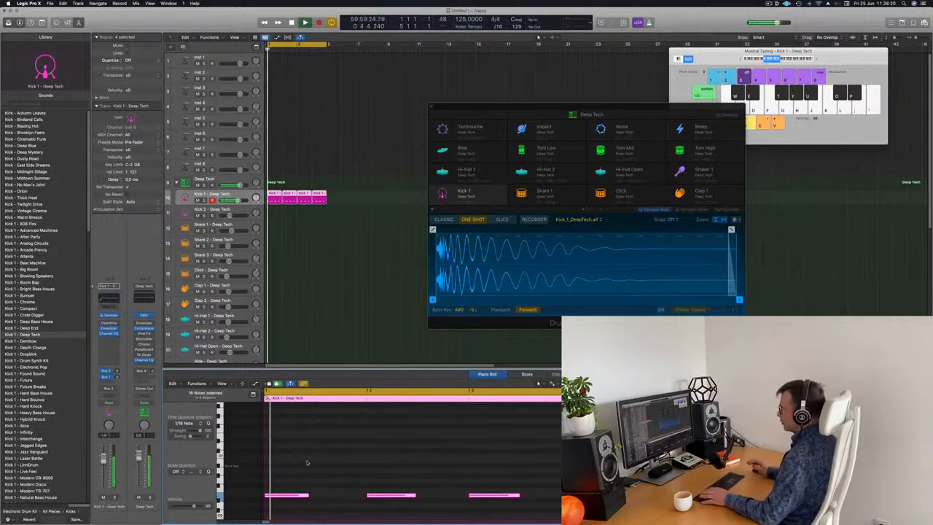
left_click_drag(620, 102, 590, 86)
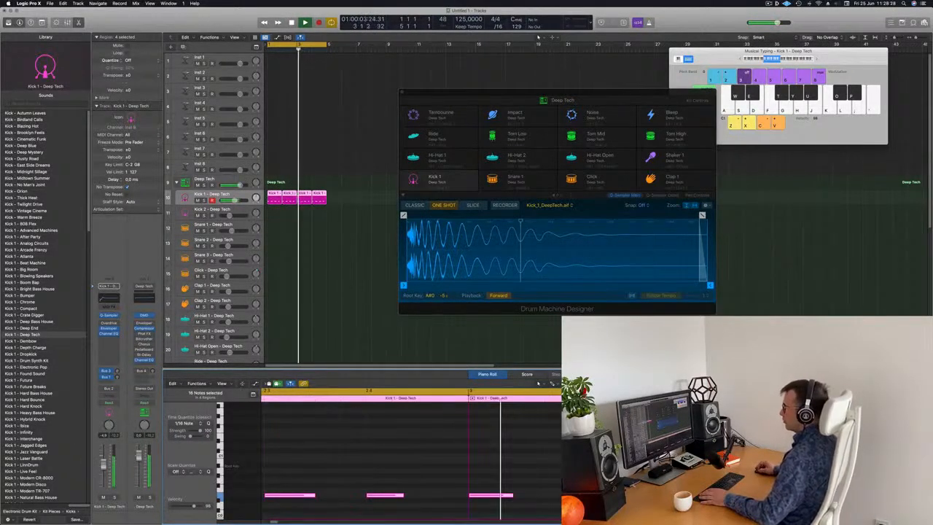
left_click(110, 323)
key("Escape")
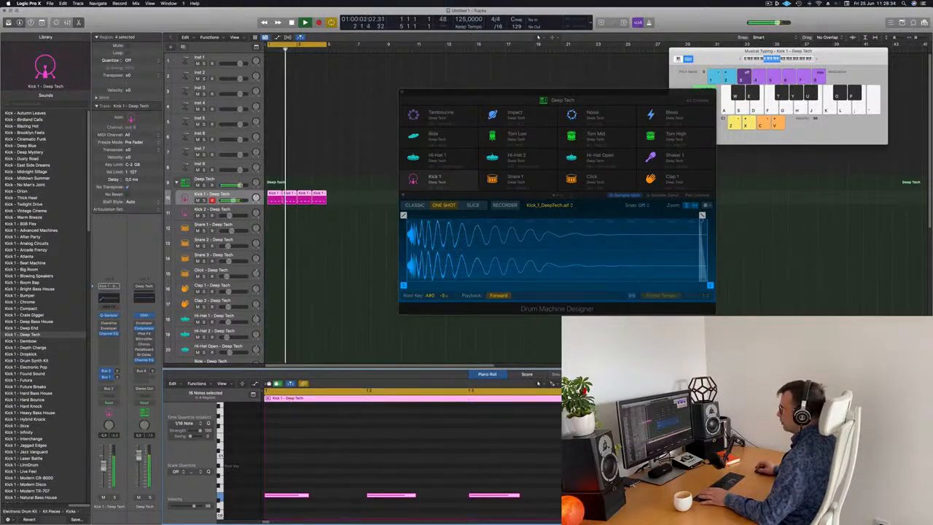
left_click_drag(438, 92, 441, 84)
key("space")
Copy the first kick region onto the Snare 1 track and select two of its notes.
left_click(272, 194)
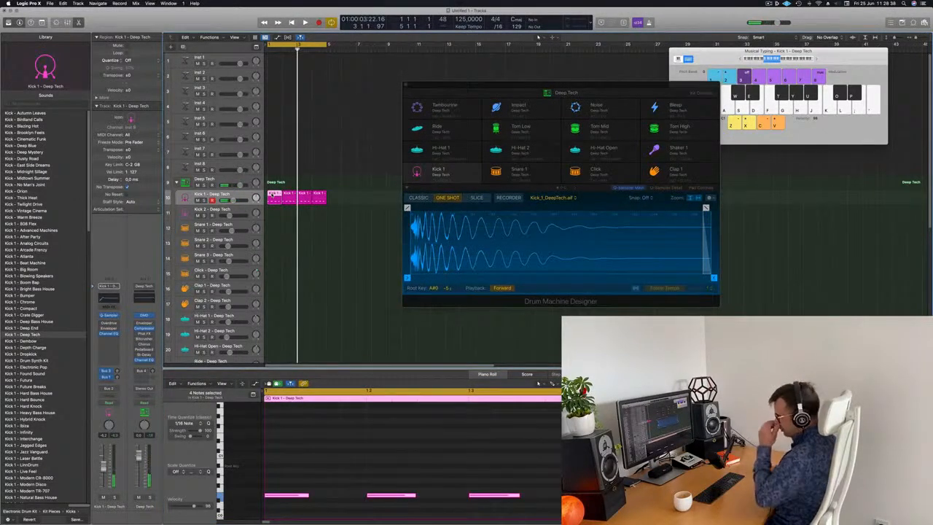
left_click_drag(271, 194, 272, 231)
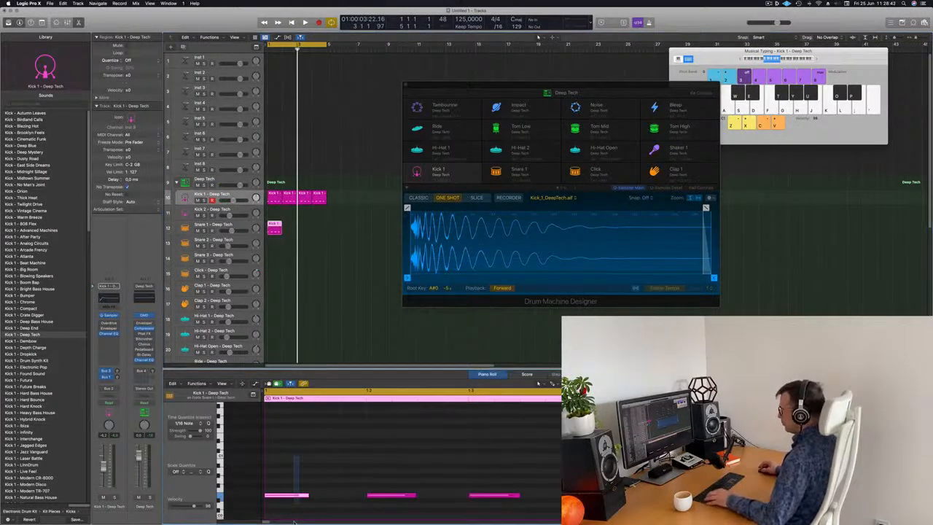
left_click_drag(437, 458, 515, 520)
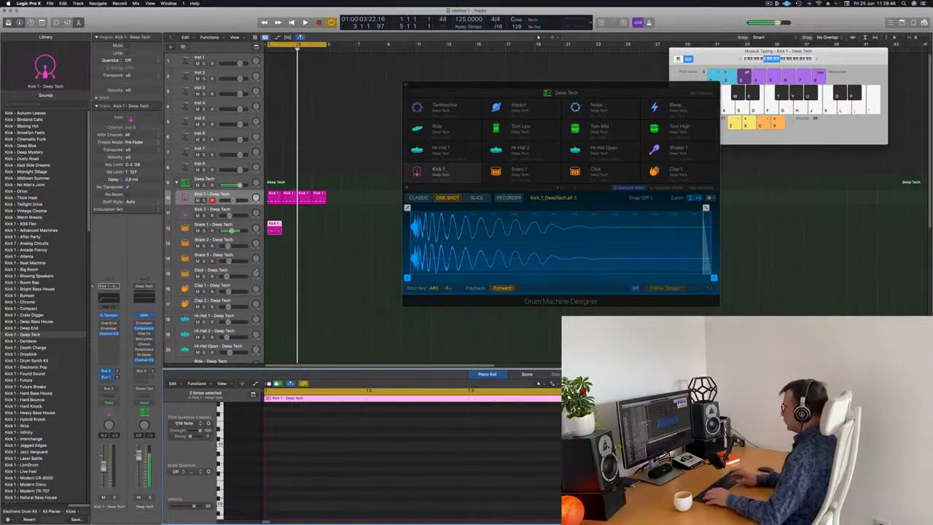
key("space")
key("space")
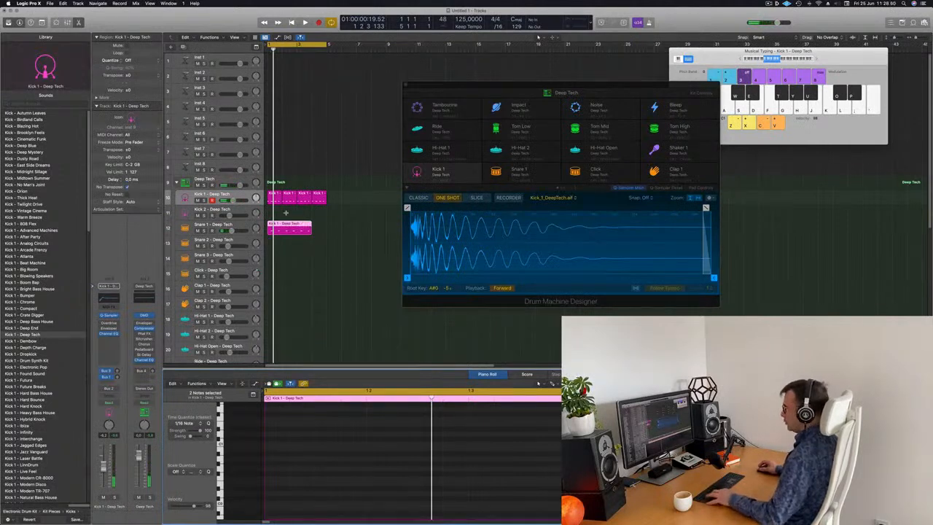
Repeat the region on the Snare 1 track twice.
left_click(268, 229)
key("super+r")
key("super+r")
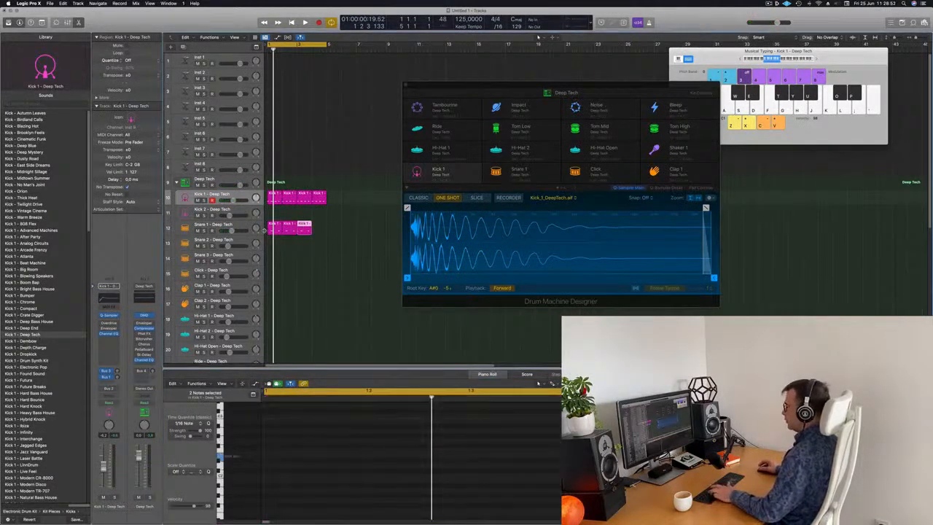
Copy a kick region onto the Hi-Hat 1 track.
scroll(277, 197, "down", 2)
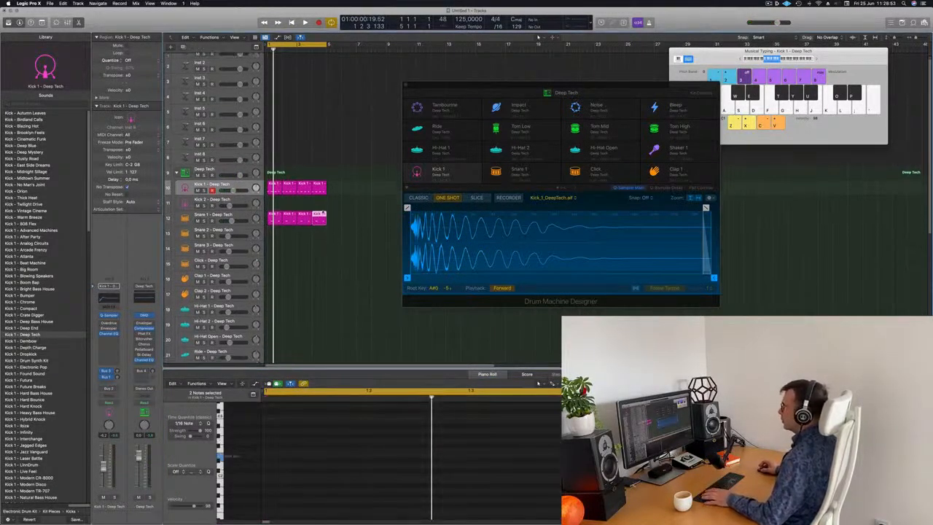
left_click(275, 177)
left_click_drag(274, 251, 274, 299)
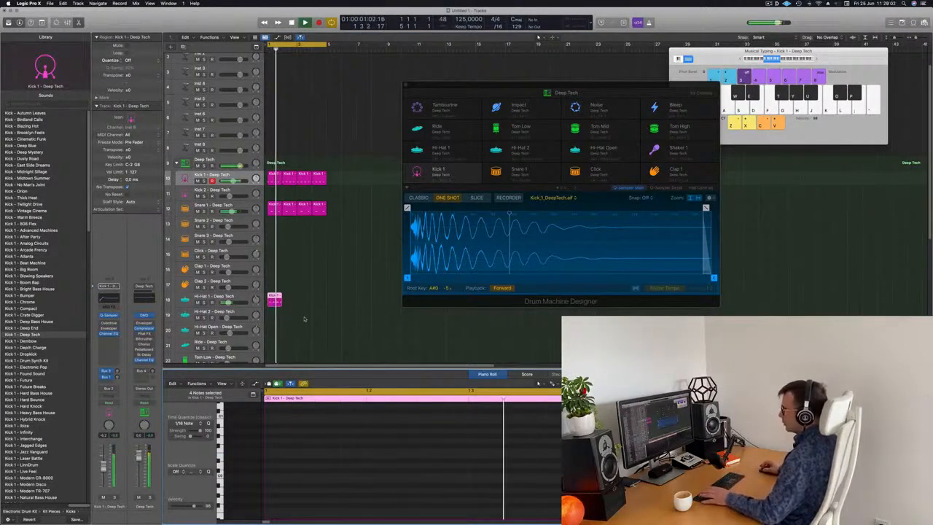
Repeat the region on the Hi-Hat 1 track and play the pattern.
left_click(276, 303)
key("super+r")
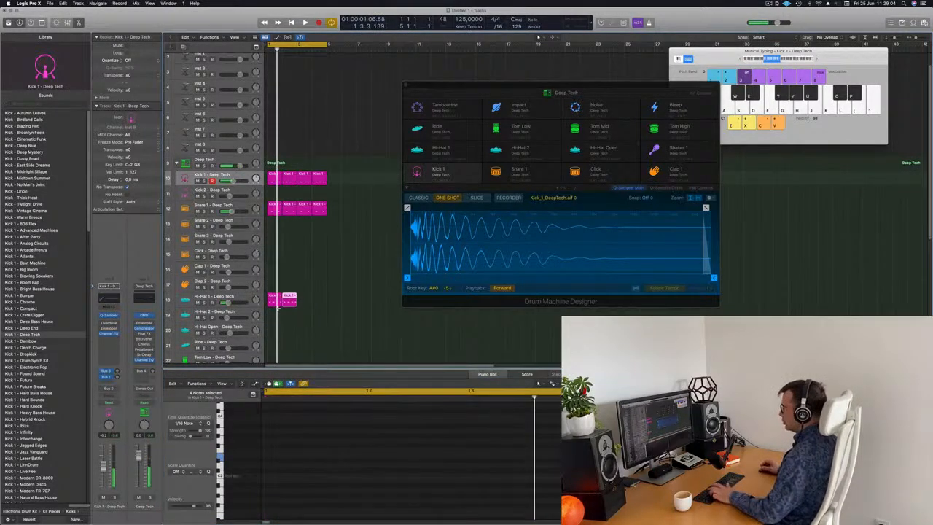
key("space")
key("space")
key("space")
Select the Snare 1 track and play back the pattern.
left_click(214, 206)
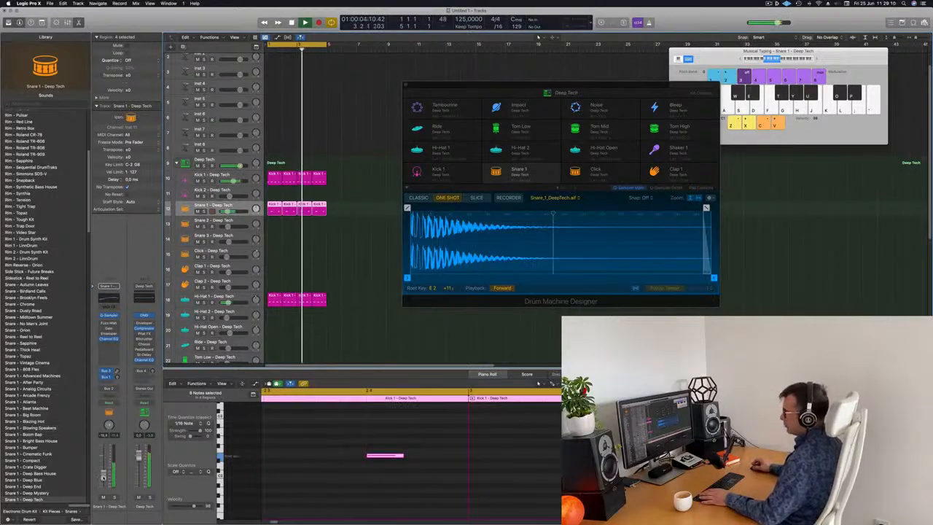
key("space")
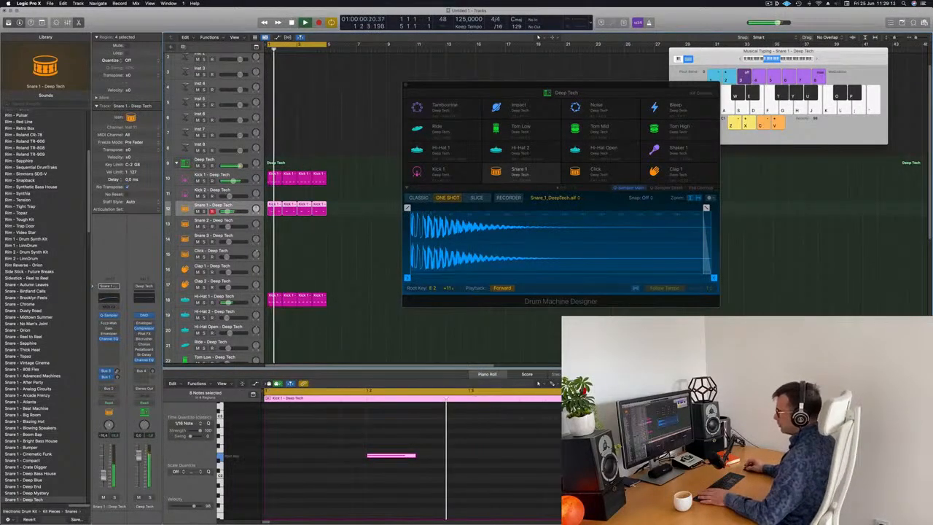
left_click_drag(636, 92, 693, 84)
left_click(372, 239)
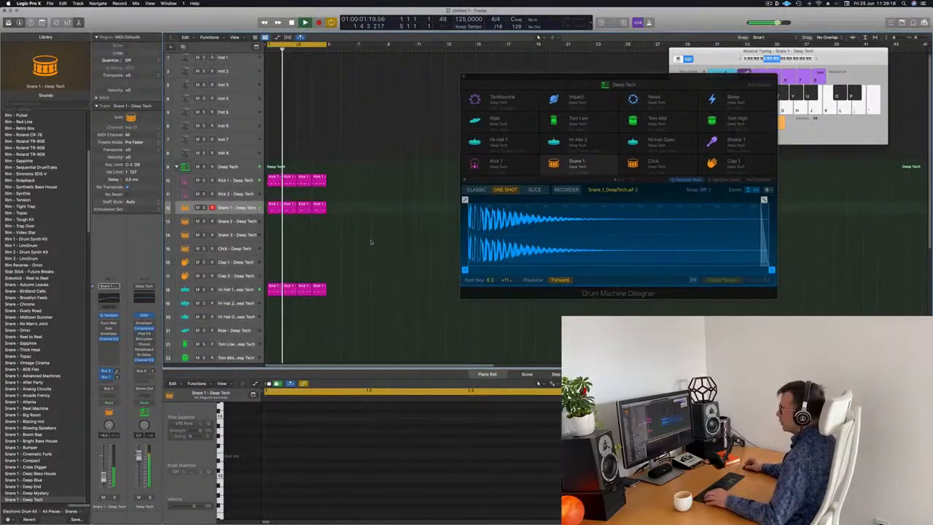
scroll(371, 242, "down", 5)
scroll(370, 242, "down", 1)
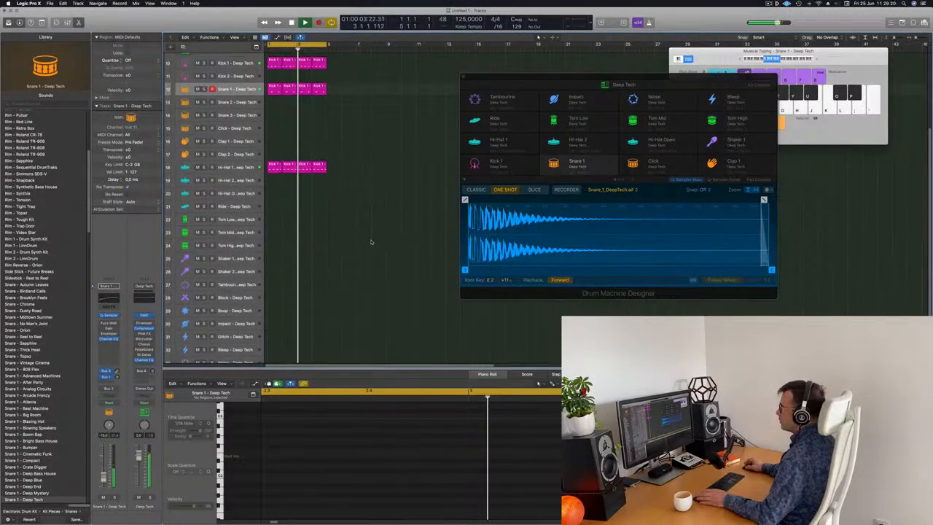
Copy the first hi-hat region onto the Block track.
left_click(272, 167)
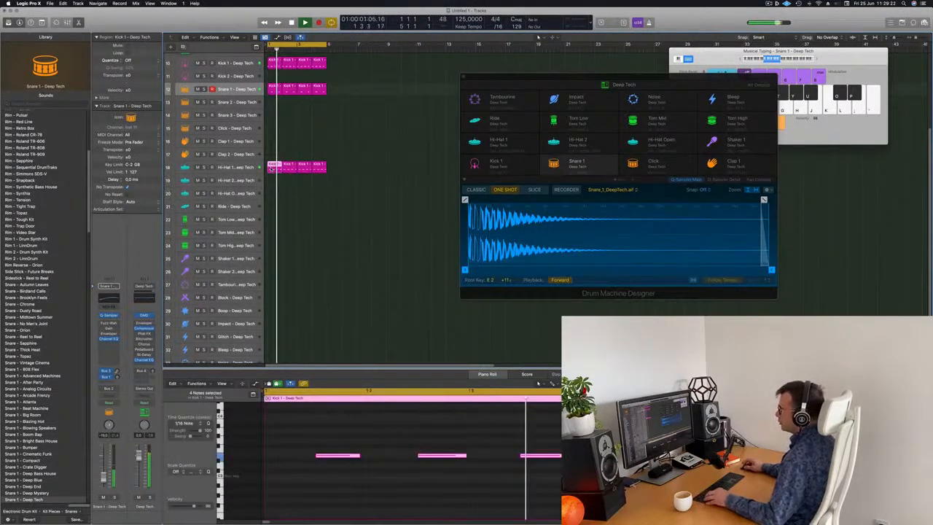
left_click_drag(272, 167, 270, 299)
left_click(227, 300)
key("space")
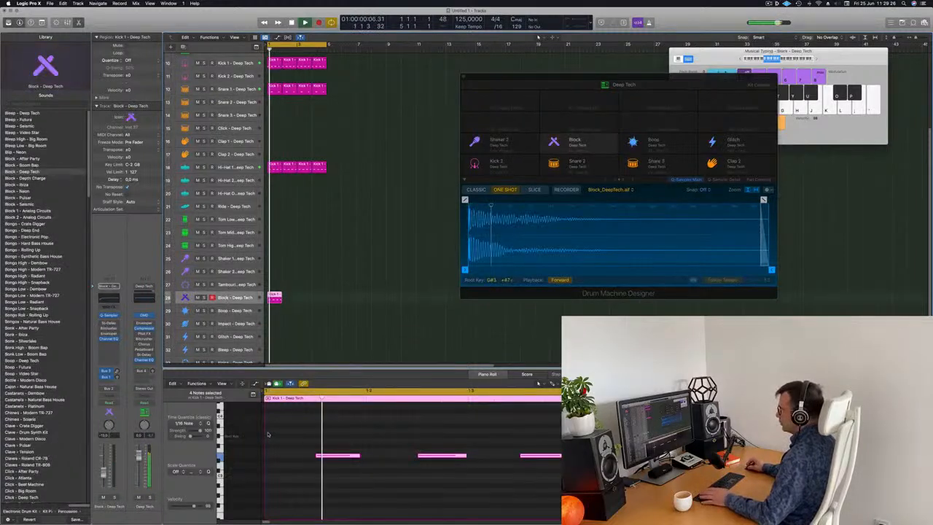
Shorten the notes of the Block region in the piano roll.
left_click_drag(287, 446, 532, 492)
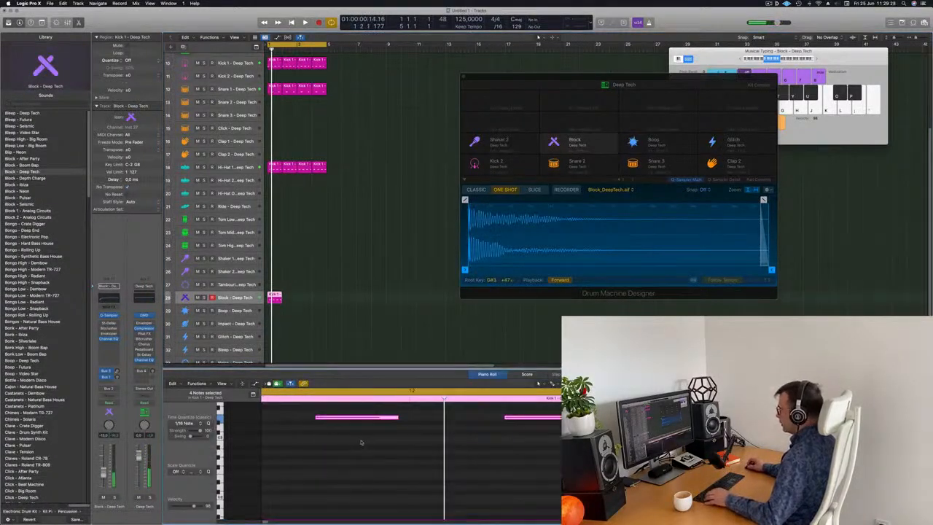
left_click(374, 451, "ctrl+alt")
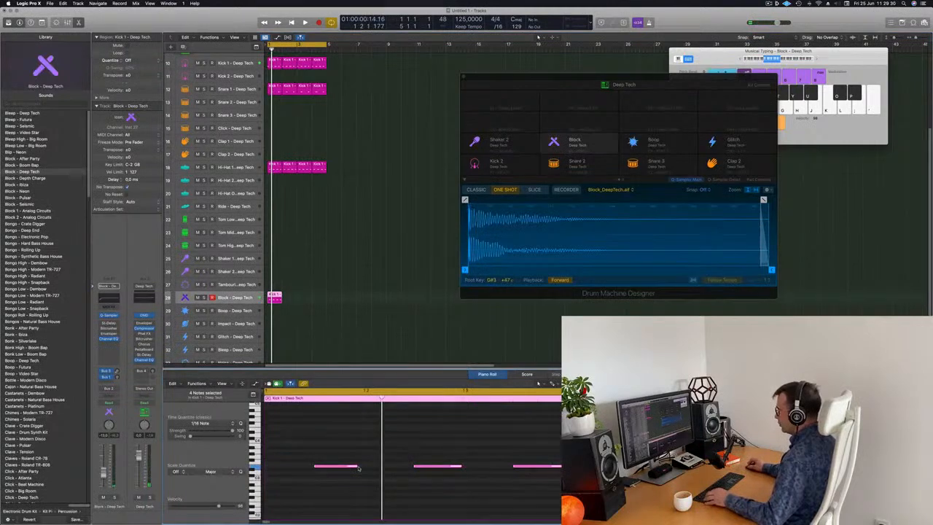
mouse_move(357, 466)
left_mouse_down()
mouse_move(295, 468)
mouse_move(345, 471)
left_mouse_up()
key("space")
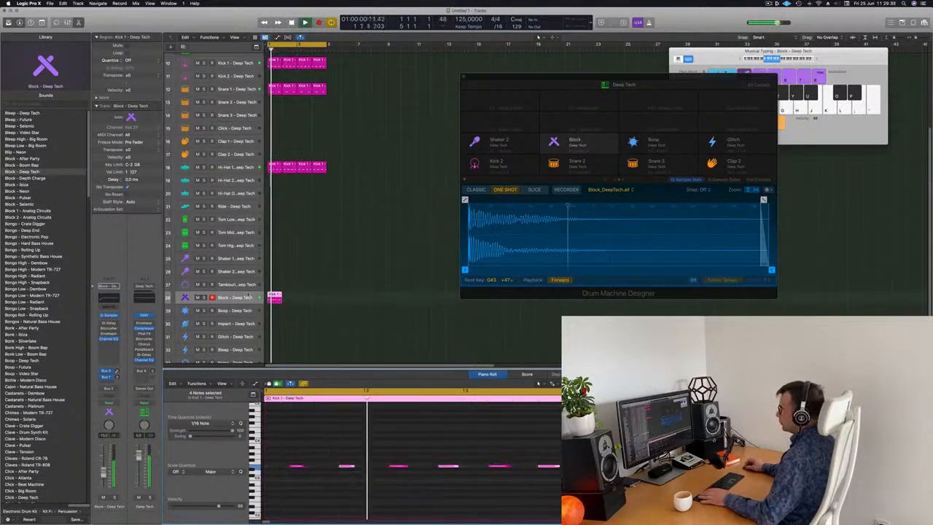
left_click(213, 301)
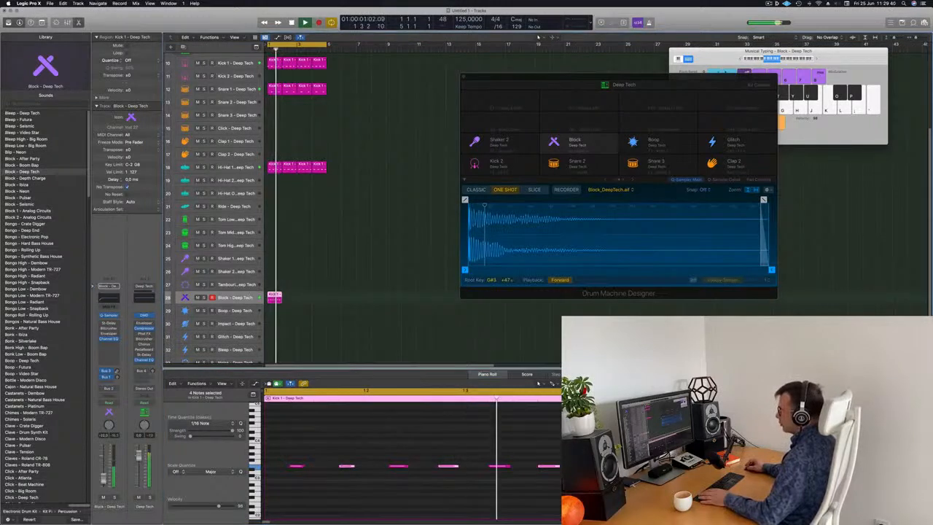
Delete the middle notes of the Block region.
scroll(406, 456, "down", 1)
key("space")
key("space")
left_click_drag(417, 444, 440, 492)
key("Delete")
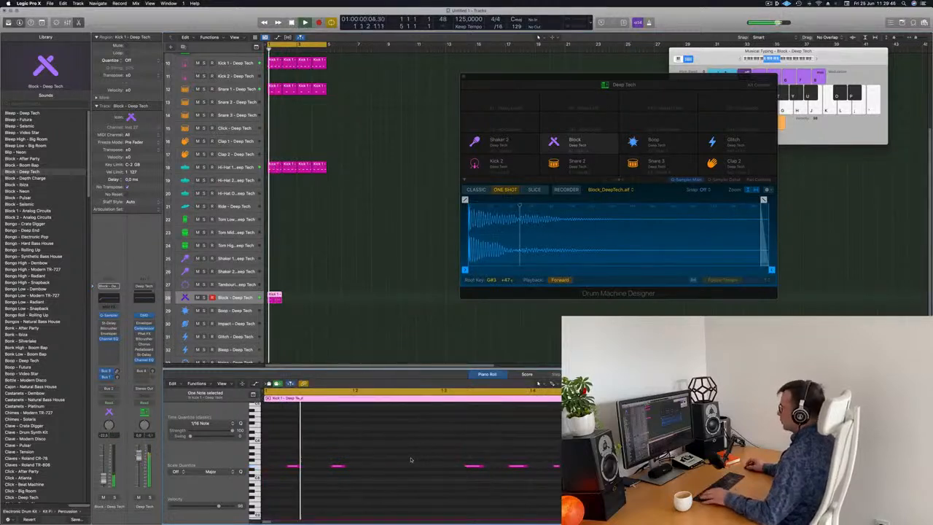
Repeat the Block region three times.
scroll(406, 456, "down", 2)
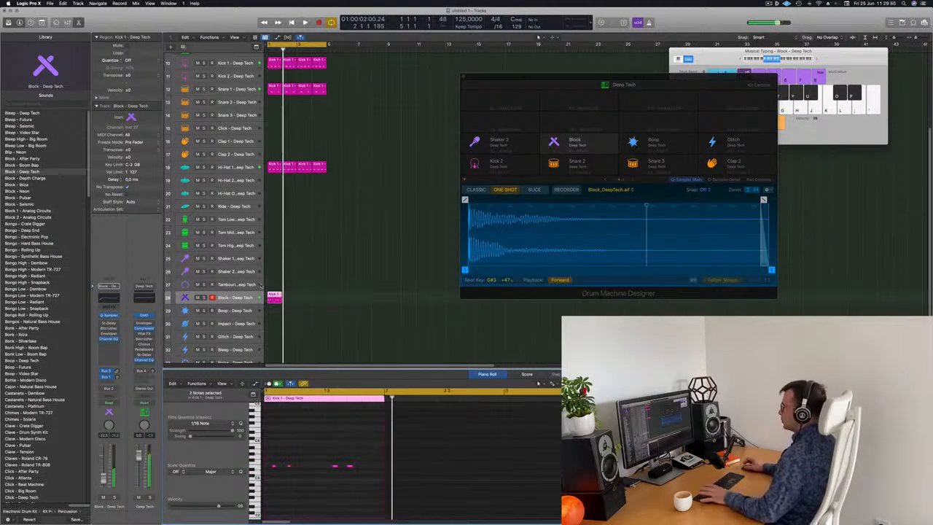
key("super+r")
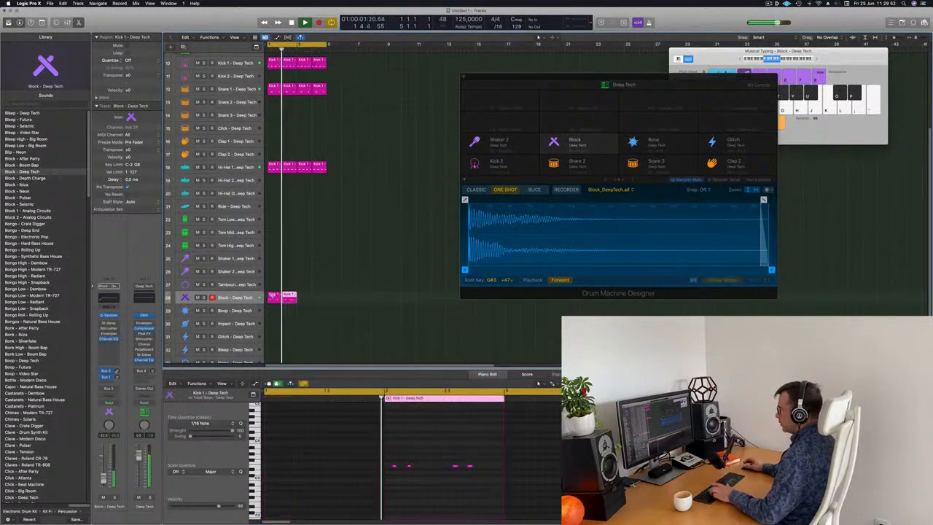
key("super+r")
key("super+r")
Select the empty Inst 4 track.
left_click(243, 297)
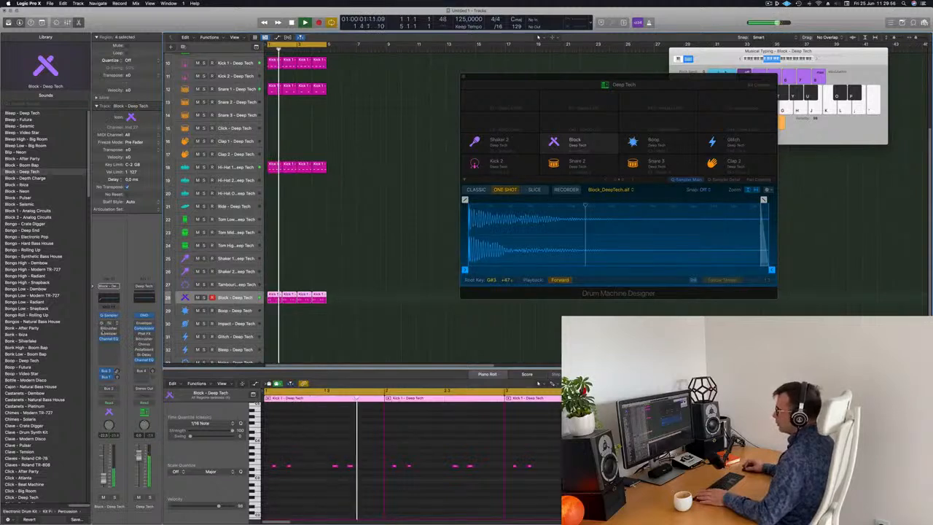
left_click(118, 372)
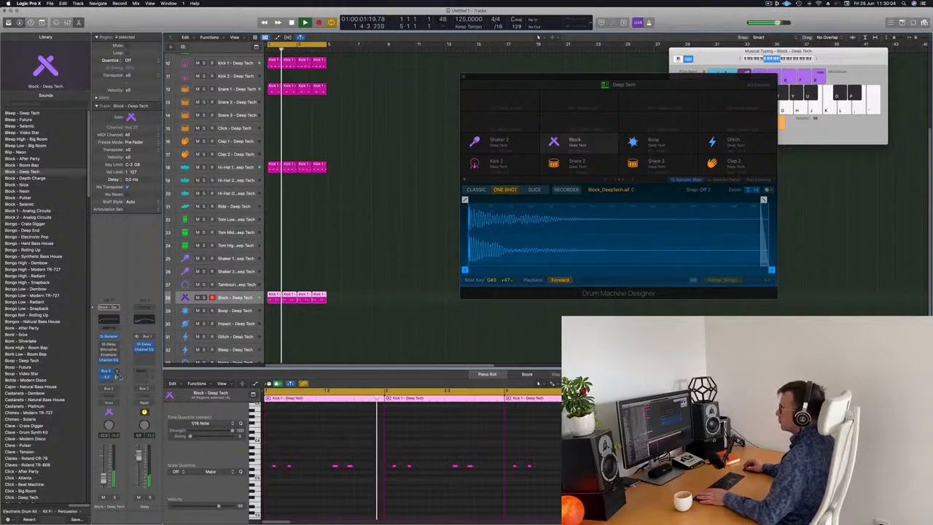
scroll(387, 233, "up", 5)
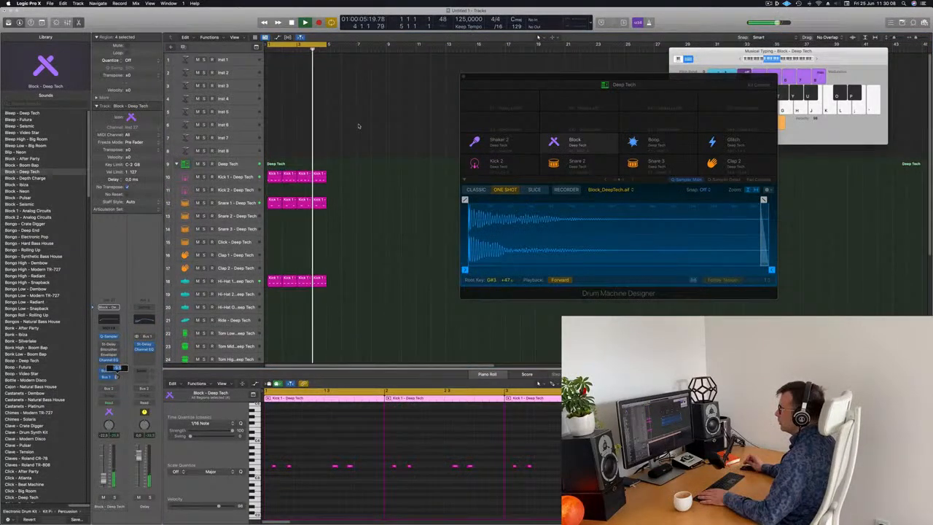
left_click(244, 102)
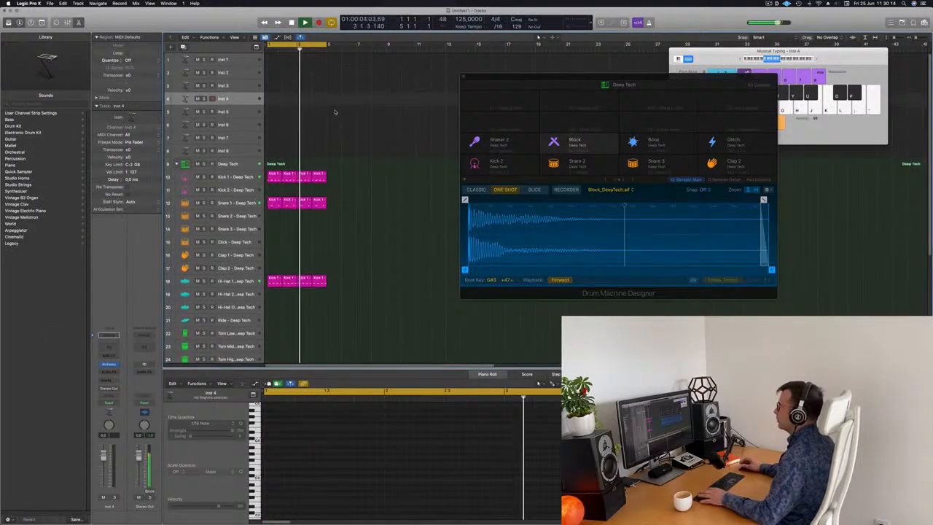
Open the Alchemy instrument on the Inst 1 track and enlarge the track's height.
left_click(243, 61)
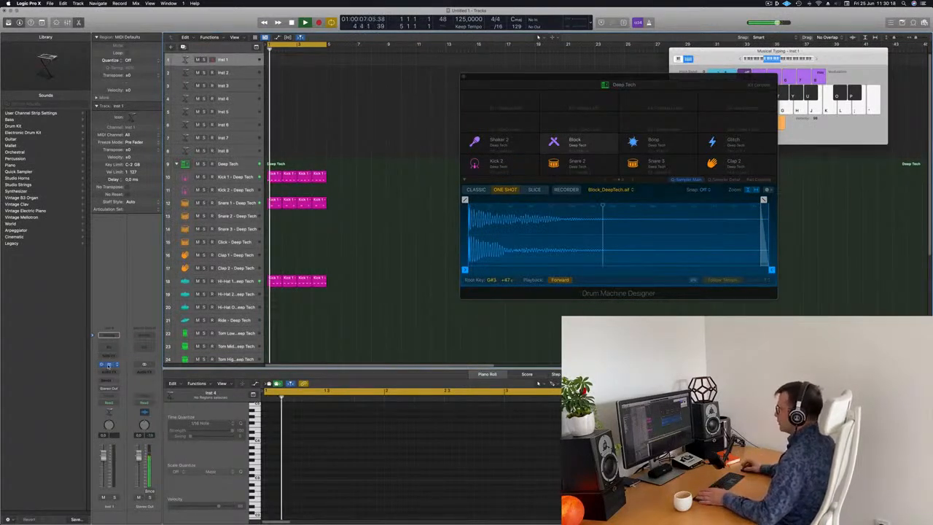
left_click(108, 365)
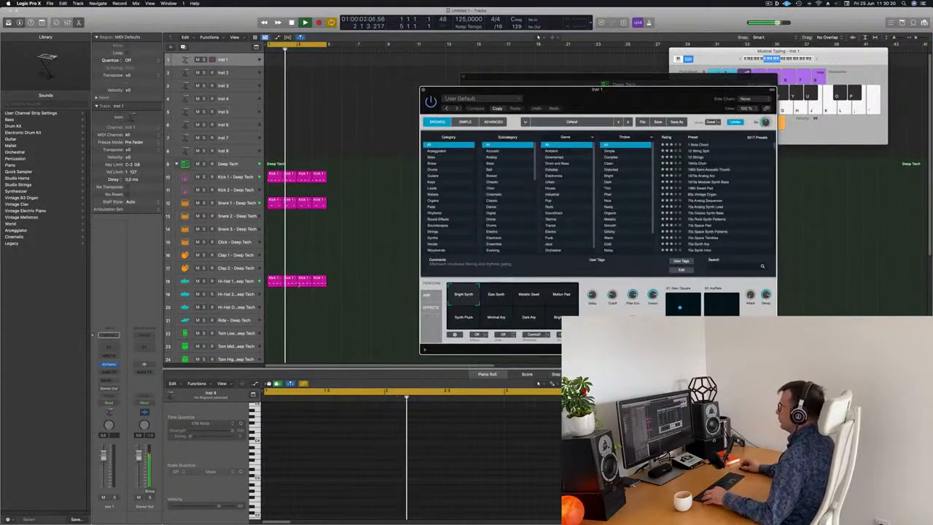
scroll(300, 283, "down", 4)
left_click_drag(558, 90, 498, 76)
left_click_drag(245, 63, 242, 99)
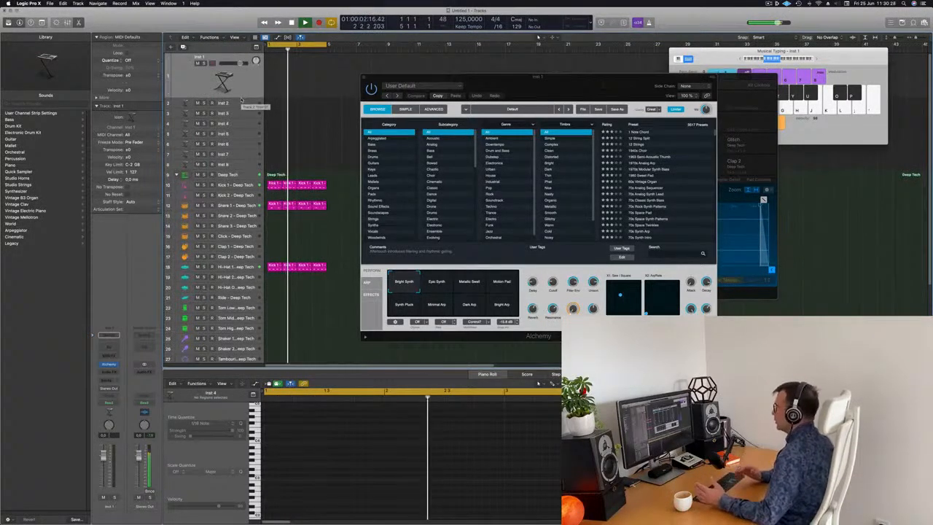
Browse Alchemy's Brass category presets and load 80s Pop Synth Brass.
left_click(383, 145)
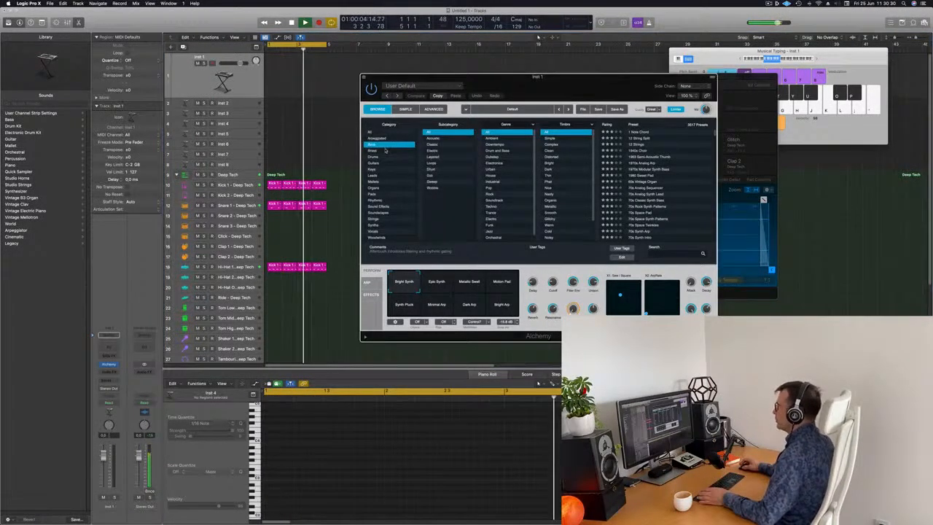
left_click(385, 151)
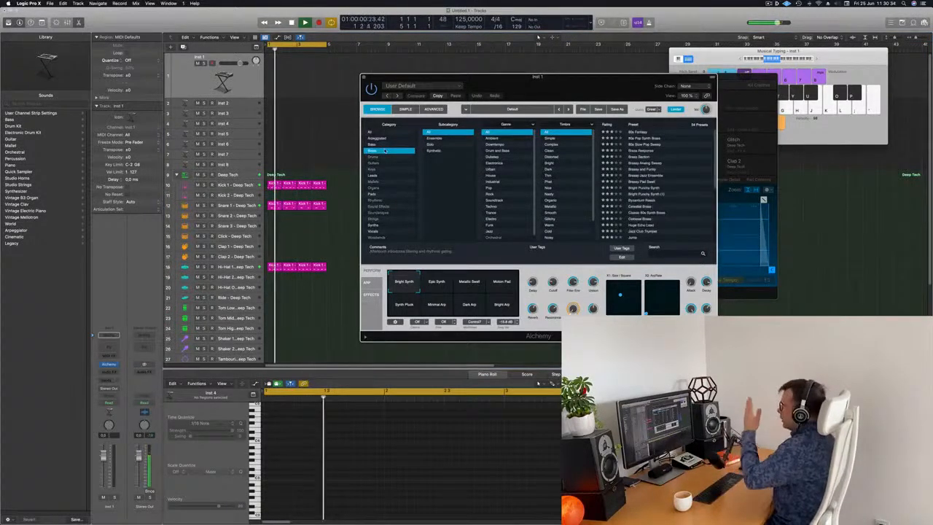
left_click_drag(543, 86, 551, 82)
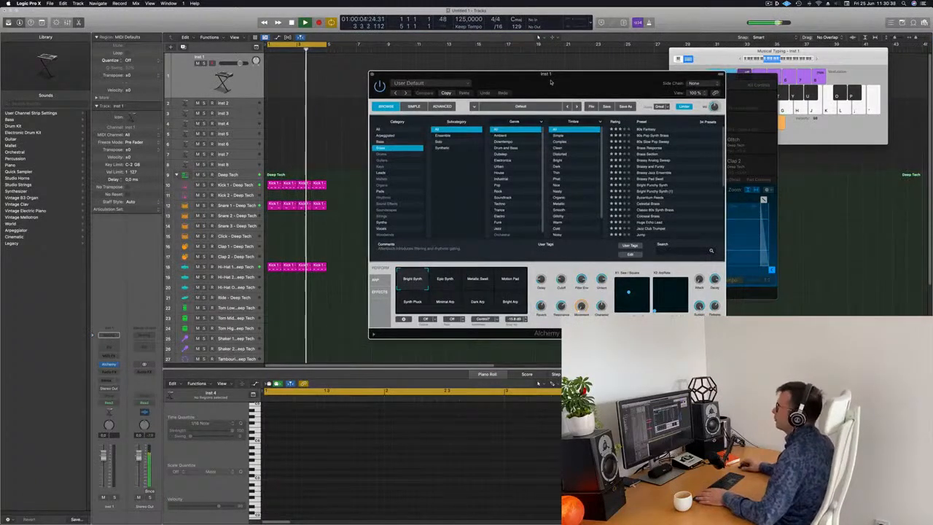
left_click(234, 88)
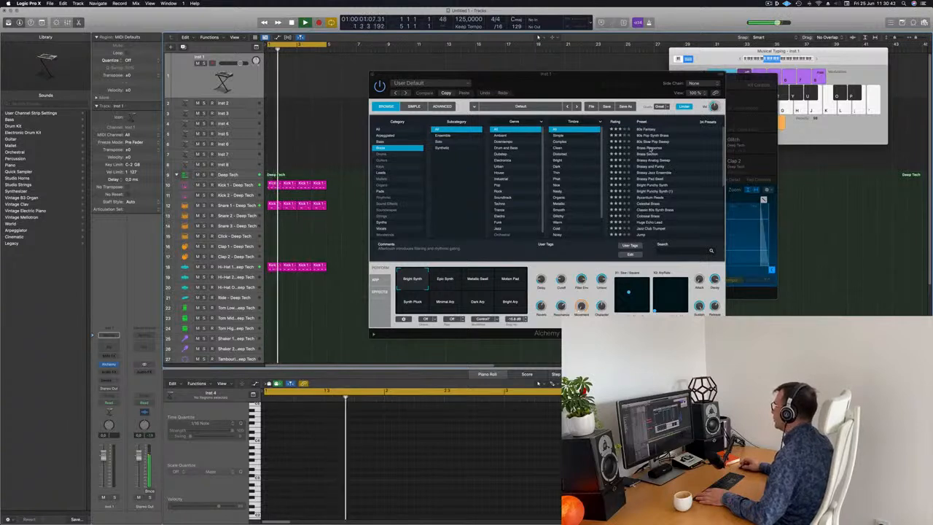
left_click(650, 148)
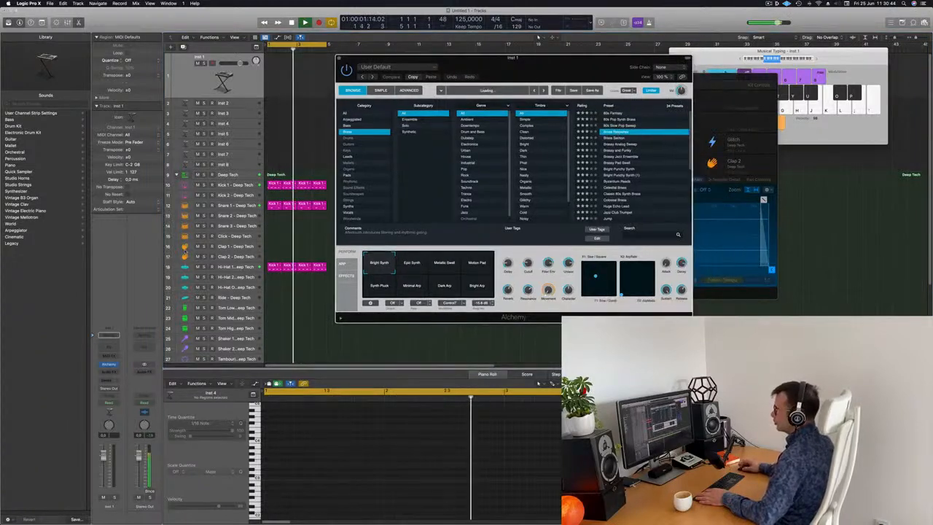
left_click_drag(104, 456, 103, 465)
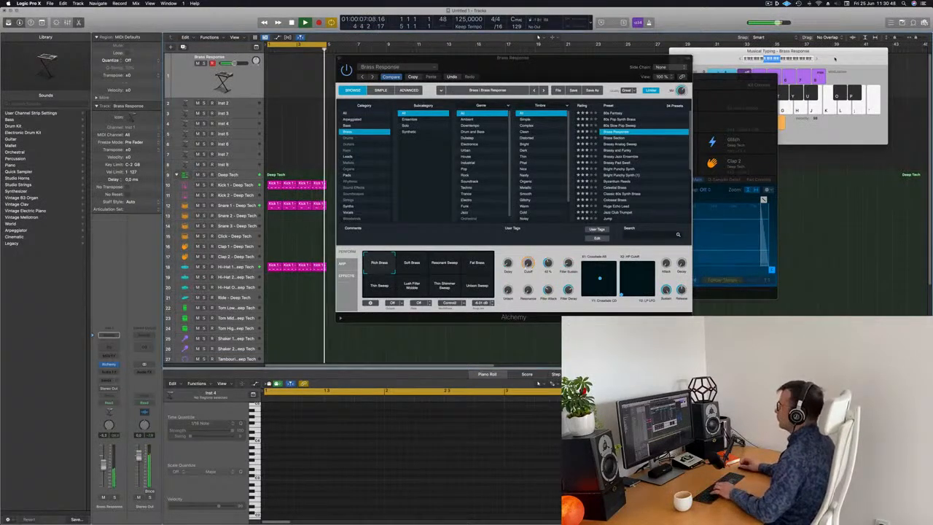
left_click(835, 59)
left_click(627, 126)
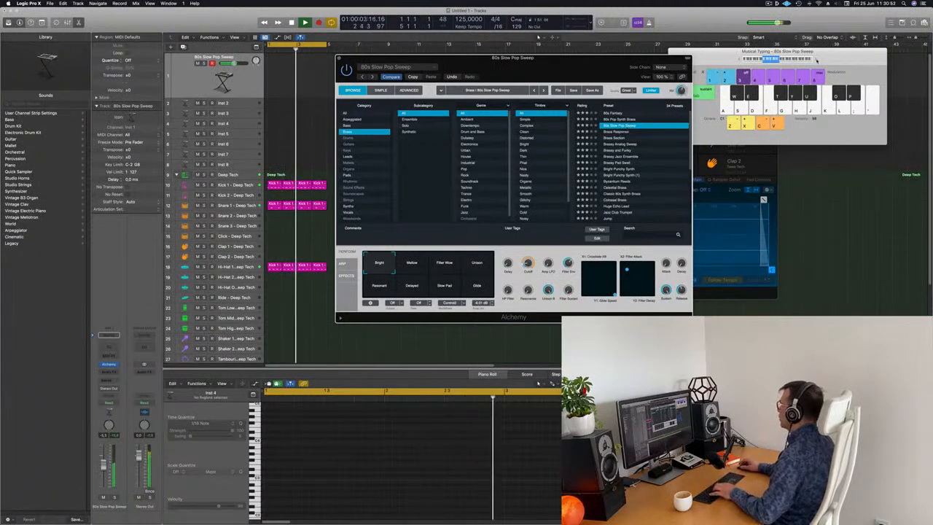
left_click(817, 60)
left_click(612, 113)
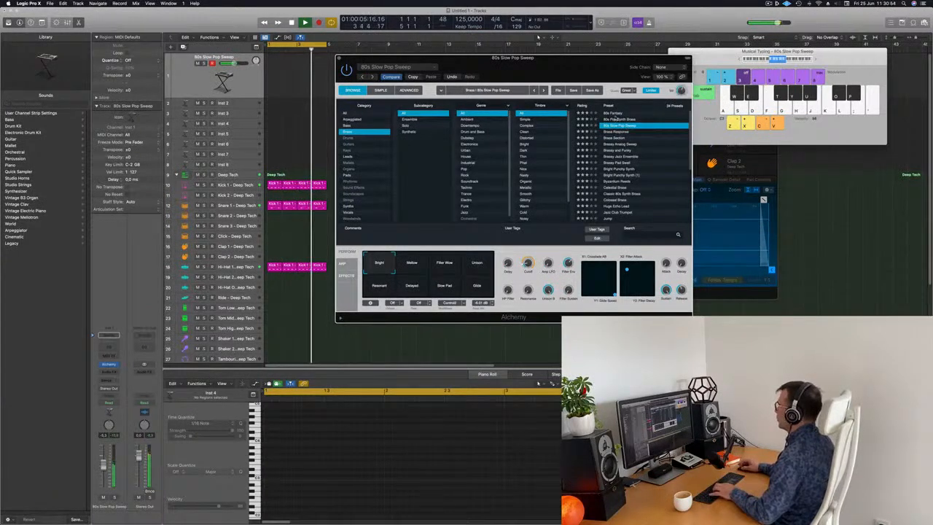
left_click(621, 119)
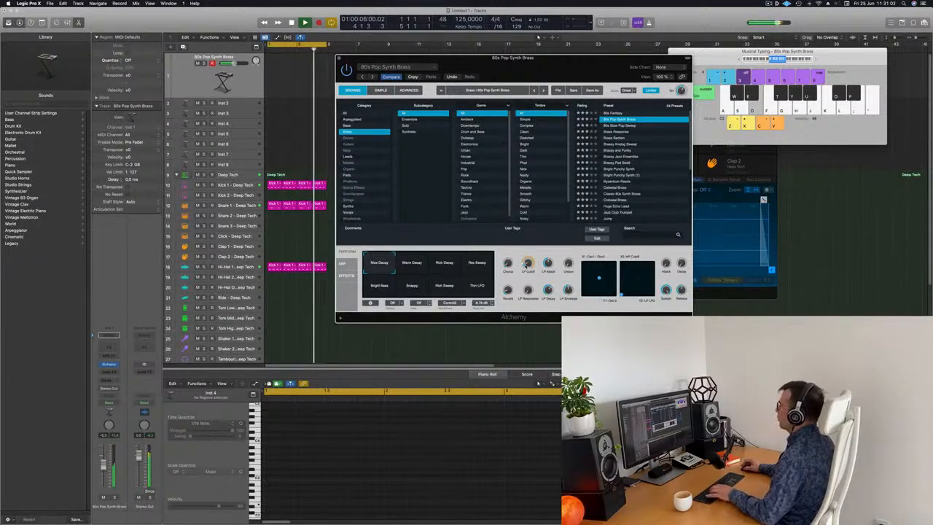
Record-enable the brass track and record a short brass part.
left_click_drag(556, 68, 743, 116)
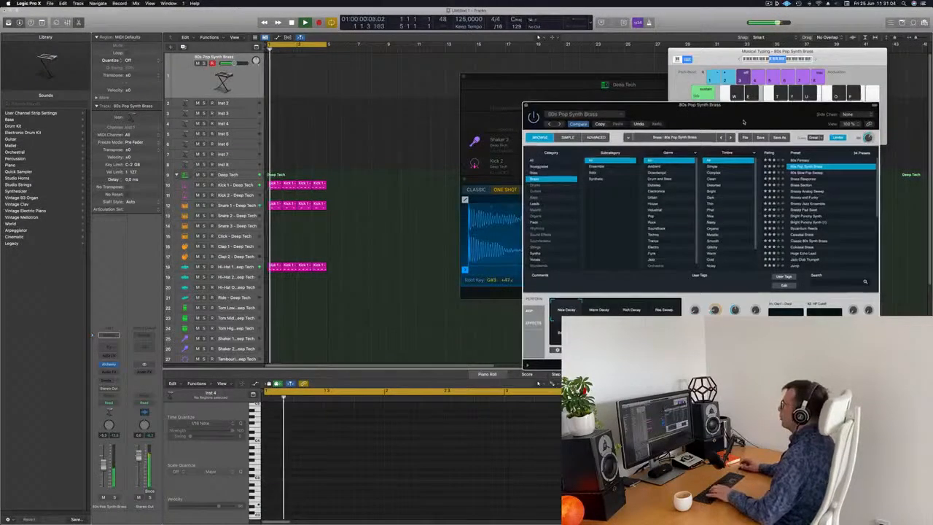
left_click(189, 79)
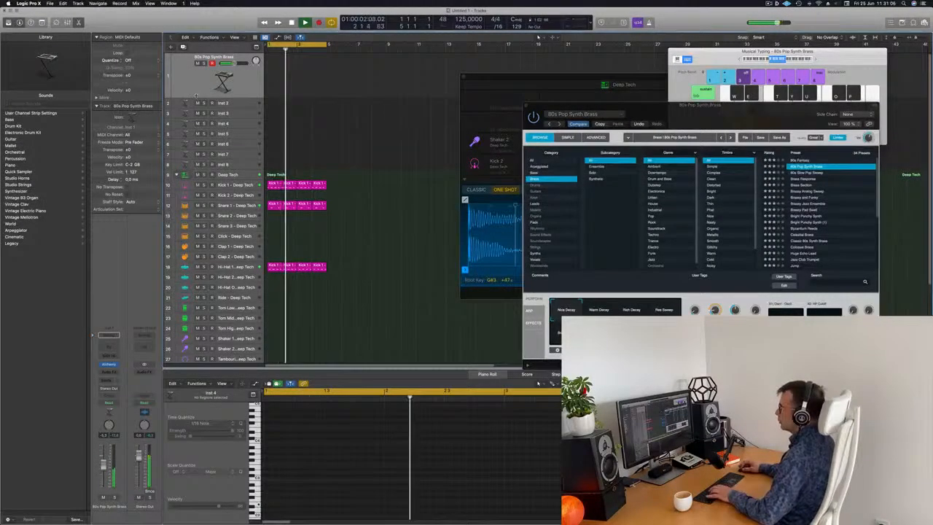
left_click_drag(183, 96, 183, 125)
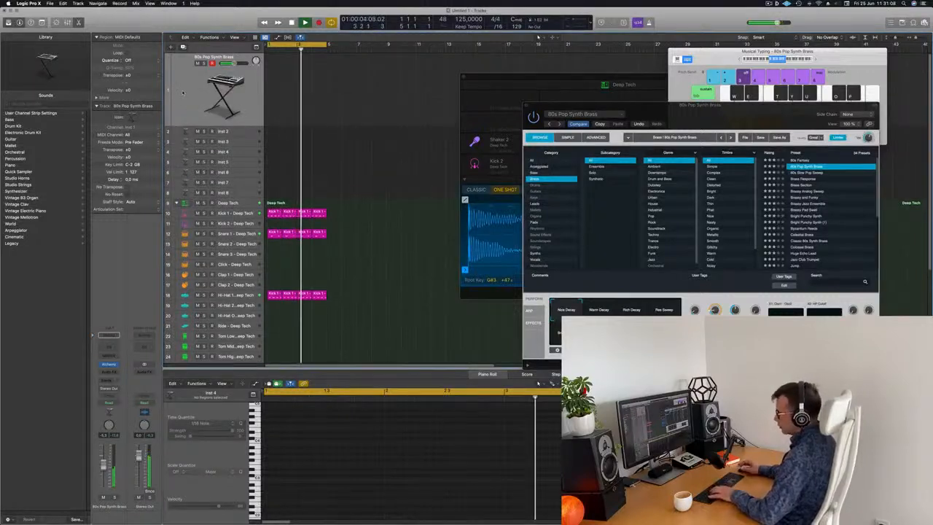
key("r")
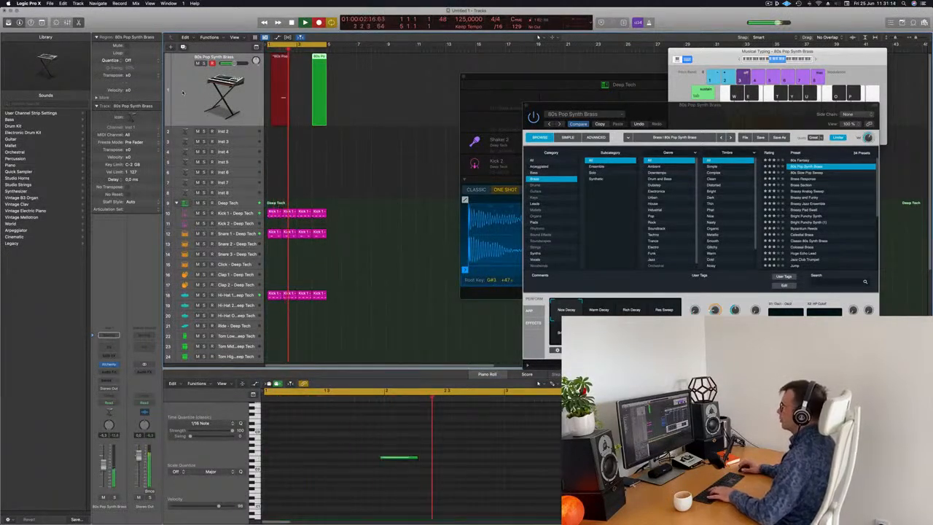
key("space")
Move the recorded brass notes to new pitches and positions in the piano roll.
left_click_drag(377, 431, 283, 458)
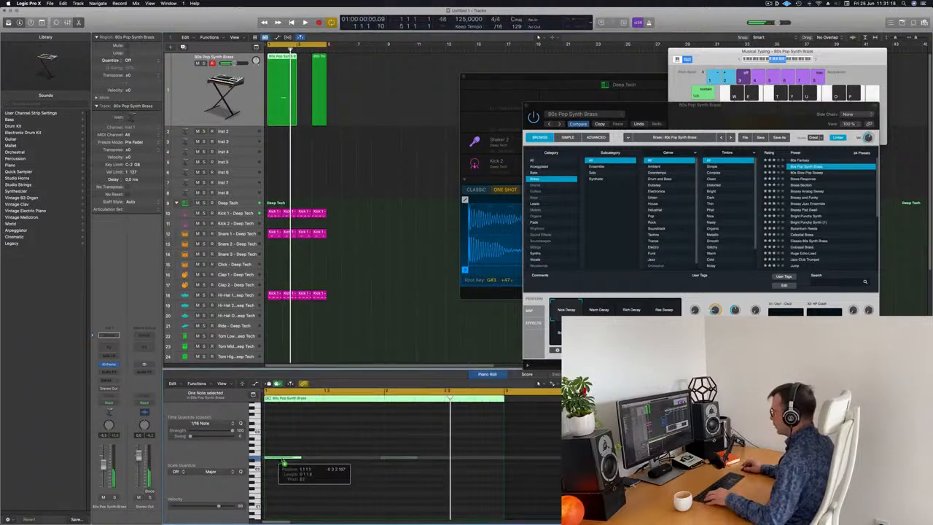
left_click_drag(350, 437, 431, 486)
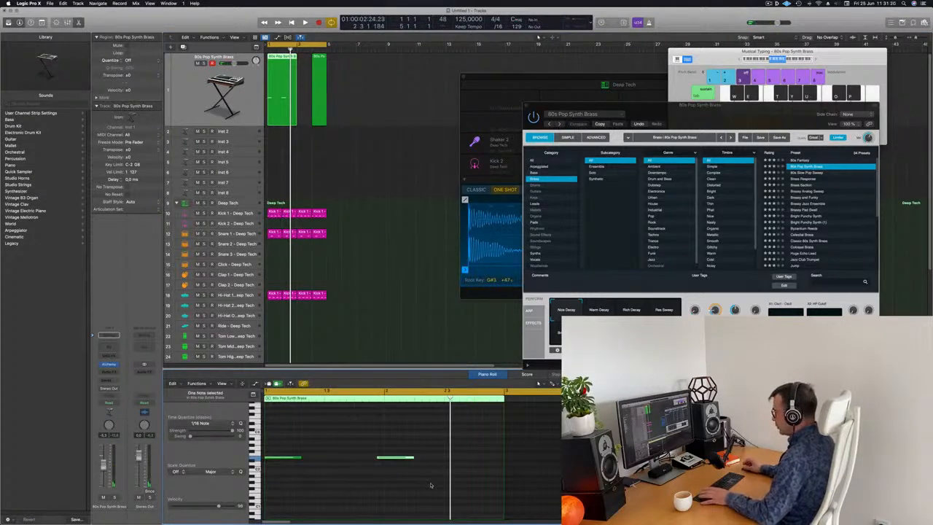
left_click_drag(388, 458, 397, 458)
left_click_drag(264, 450, 439, 478)
key("space")
Delete the extra recorded region and nudge the remaining brass region into place.
left_click_drag(369, 85, 320, 110)
key("Delete")
key("space")
key("space")
left_click(283, 58)
key("space")
left_click_drag(283, 59, 289, 60)
left_click(350, 106)
key("space")
scroll(345, 110, "up", 2)
scroll(367, 111, "down", 1)
scroll(368, 111, "left", 1)
left_click_drag(666, 106, 603, 99)
left_click_drag(653, 305, 652, 336)
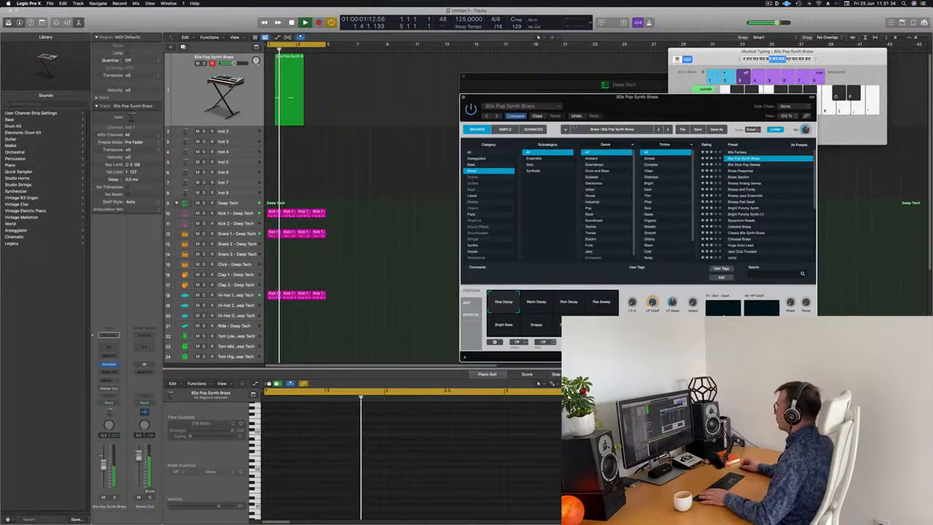
left_click_drag(679, 101, 677, 56)
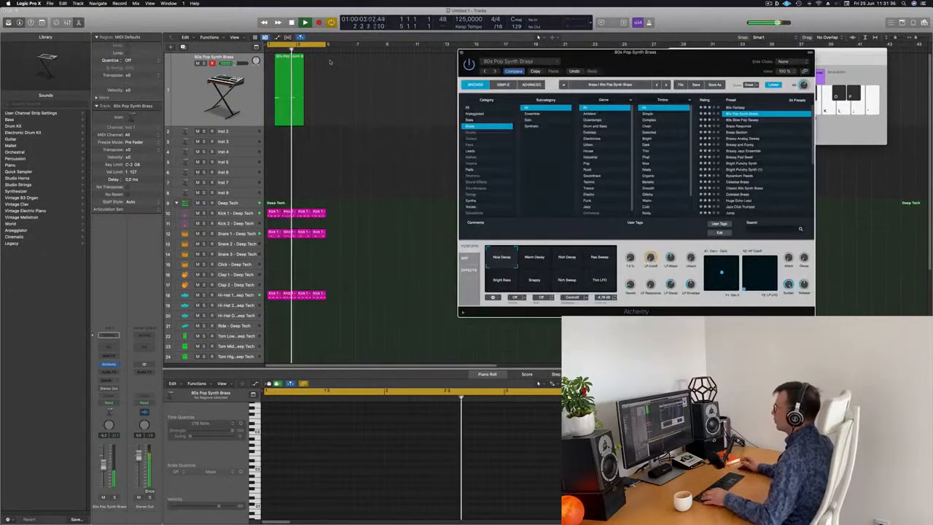
key("space")
key("space")
Copy the brass region so a second copy follows it on the track.
left_click(289, 63)
left_click_drag(288, 60, 319, 66)
scroll(391, 124, "down", 2)
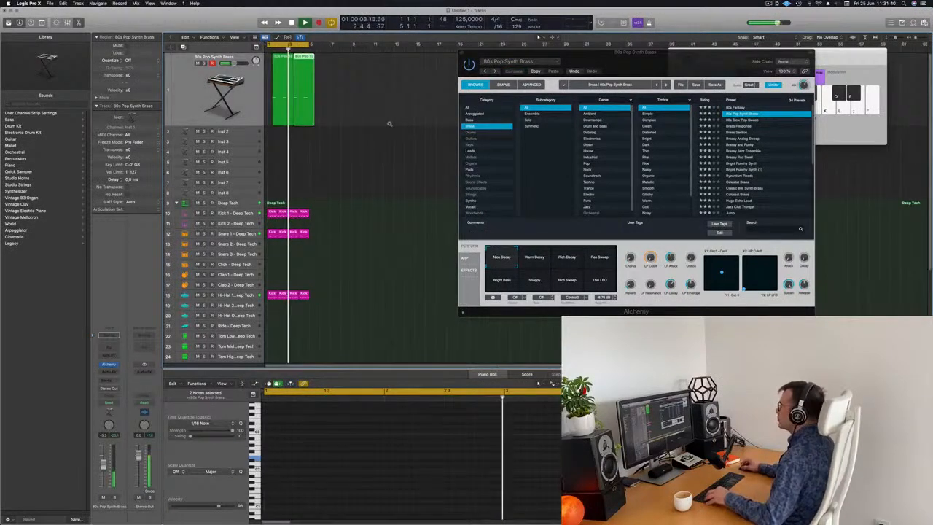
Select Alchemy's Warm Decay variation and lower the brass track's volume slightly.
left_click_drag(598, 51, 654, 32)
left_click(362, 115)
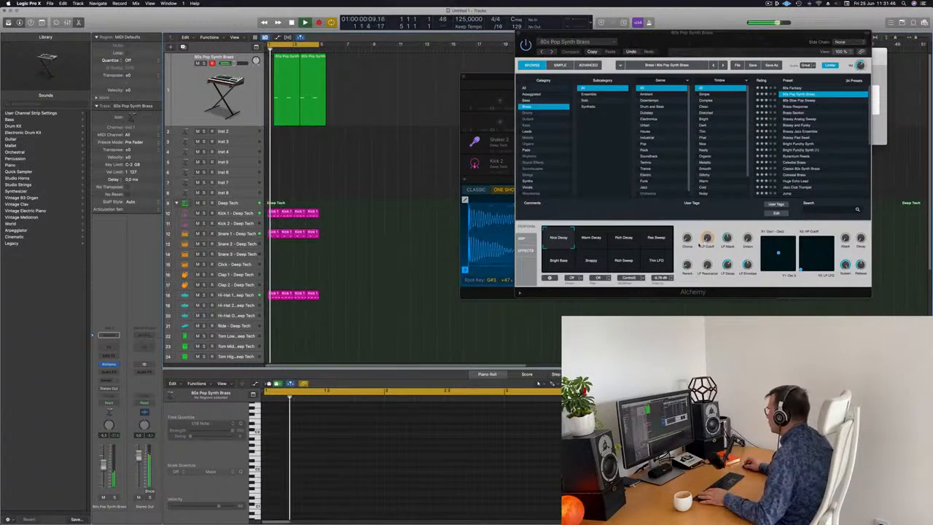
left_click(590, 238)
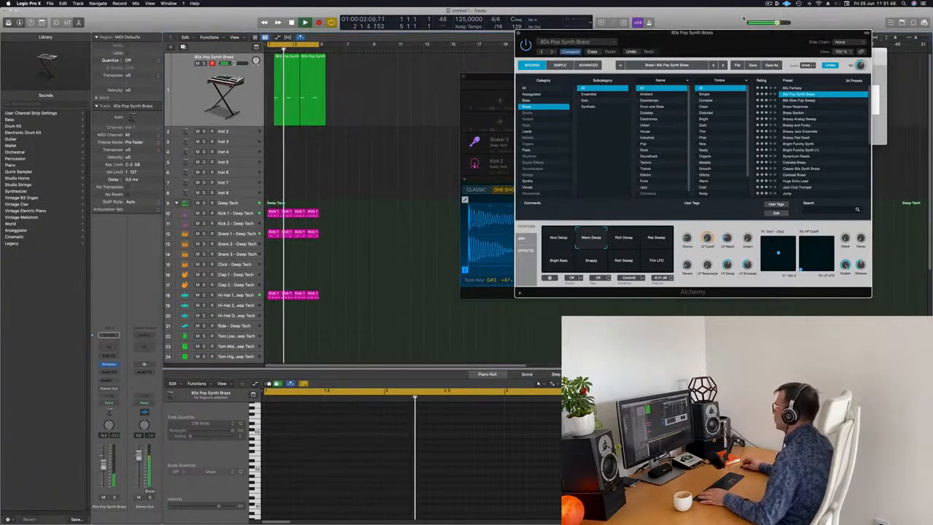
left_click_drag(739, 33, 667, 52)
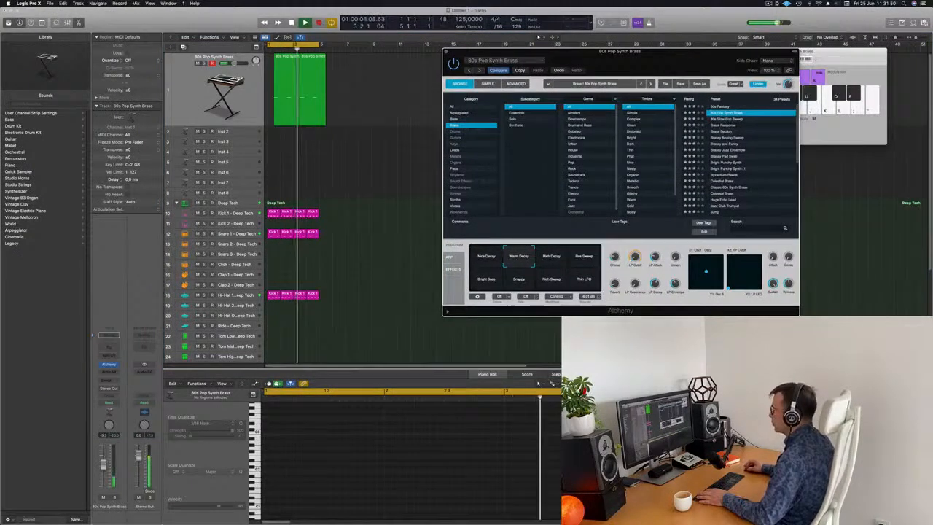
left_click_drag(104, 464, 105, 460)
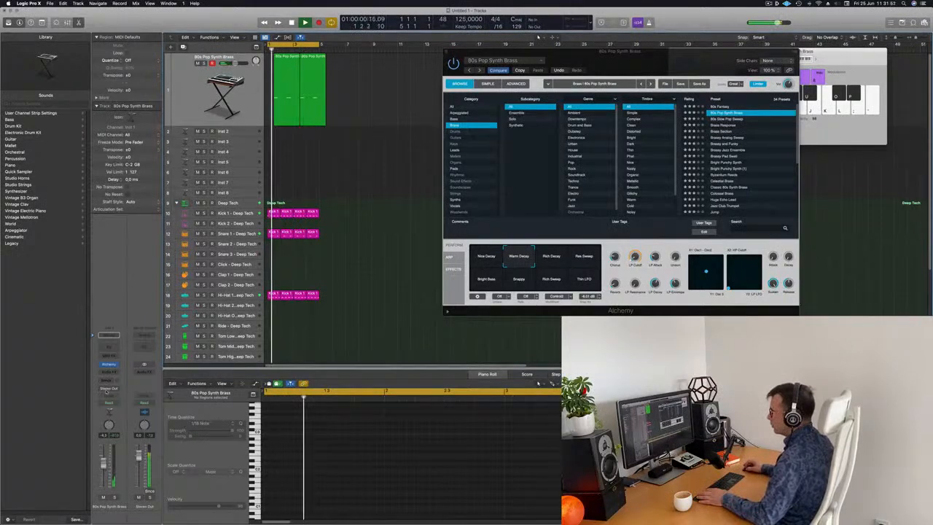
Add a send from the brass channel to a delay bus.
left_click(107, 387)
mouse_move(104, 390)
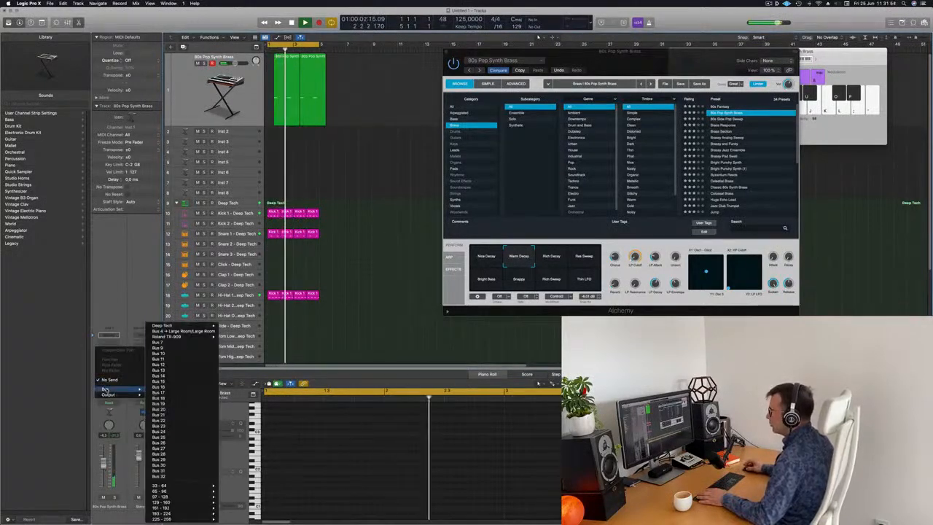
left_click(175, 364)
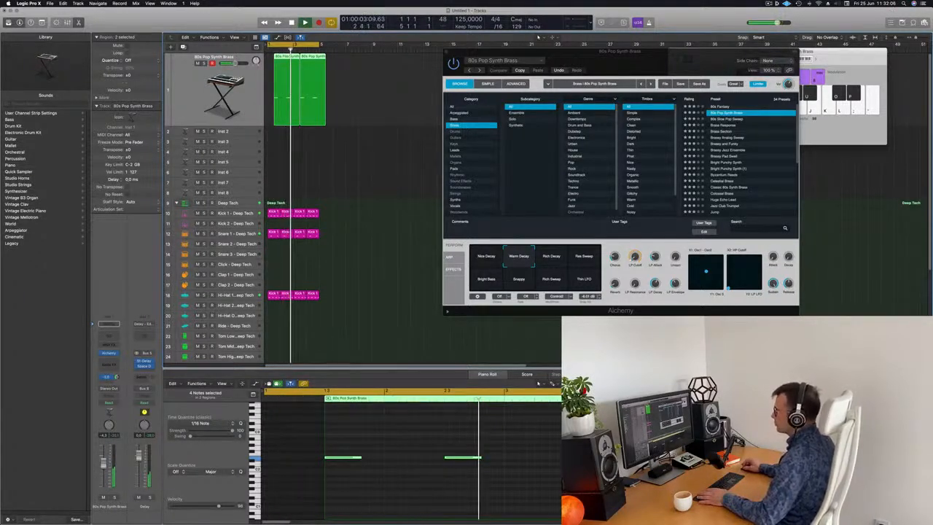
Create a new track duplicating the brass track's settings.
left_click_drag(569, 64, 731, 76)
left_click(399, 68)
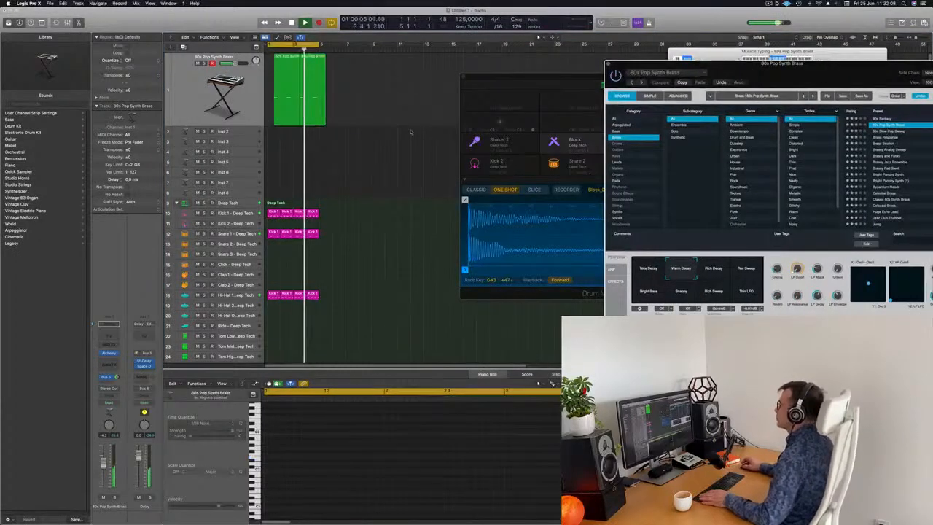
left_click(190, 98)
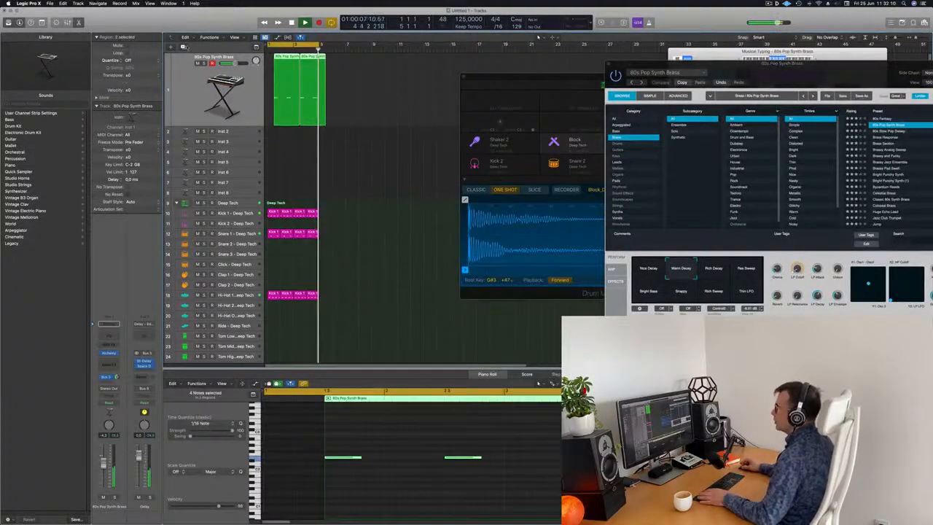
key("super+d")
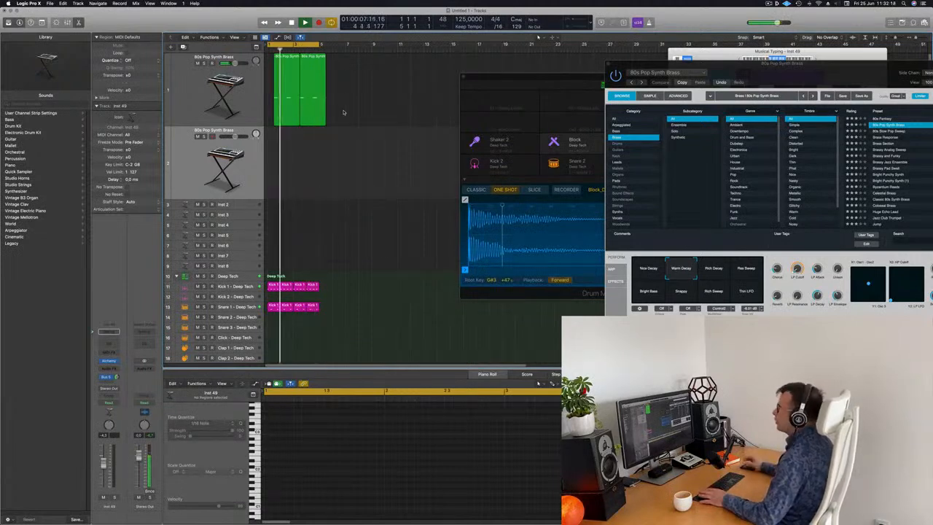
Copy the brass region onto the duplicated track, play it back, and open that track's Alchemy instrument.
left_click(287, 108)
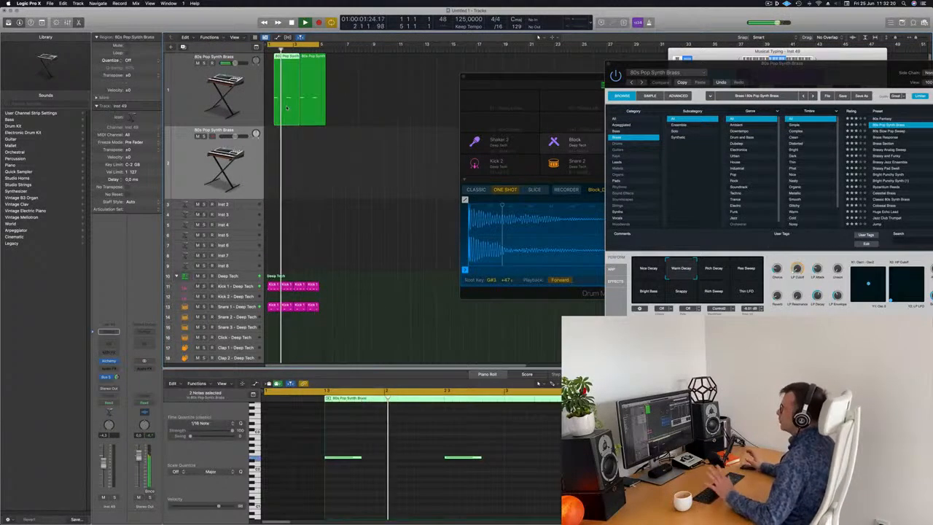
left_click_drag(286, 107, 280, 151)
key("space")
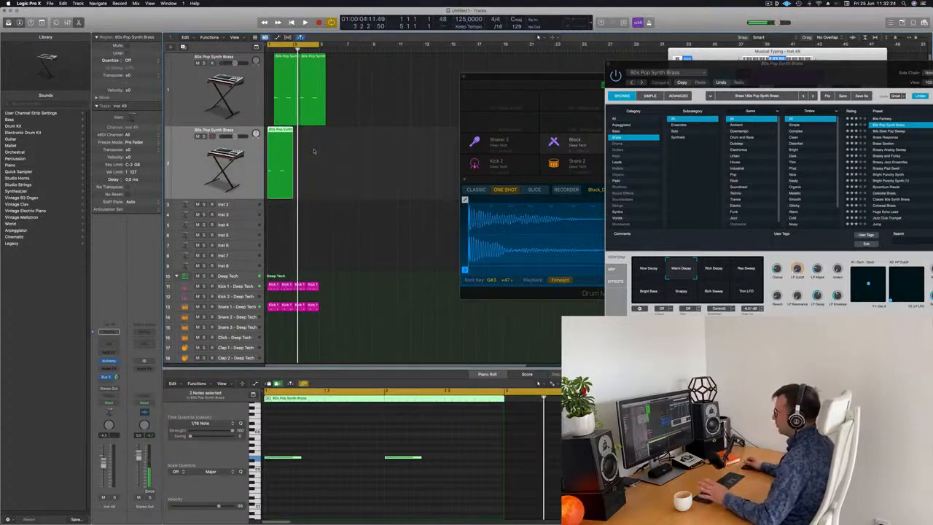
key("space")
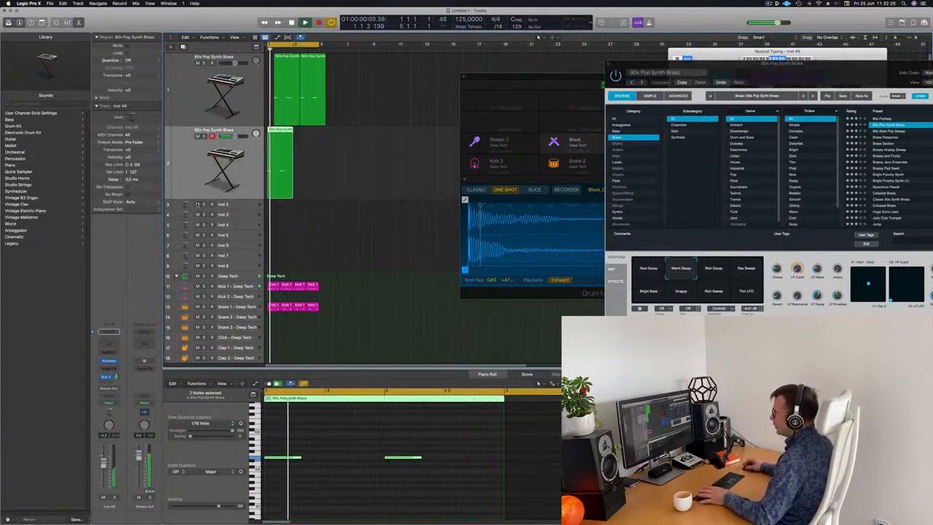
left_click(110, 361)
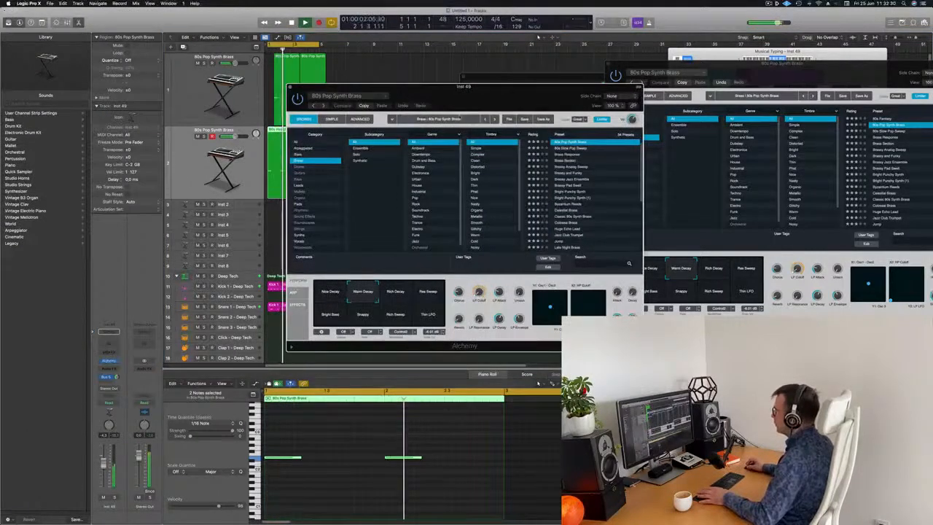
left_click_drag(478, 104, 458, 117)
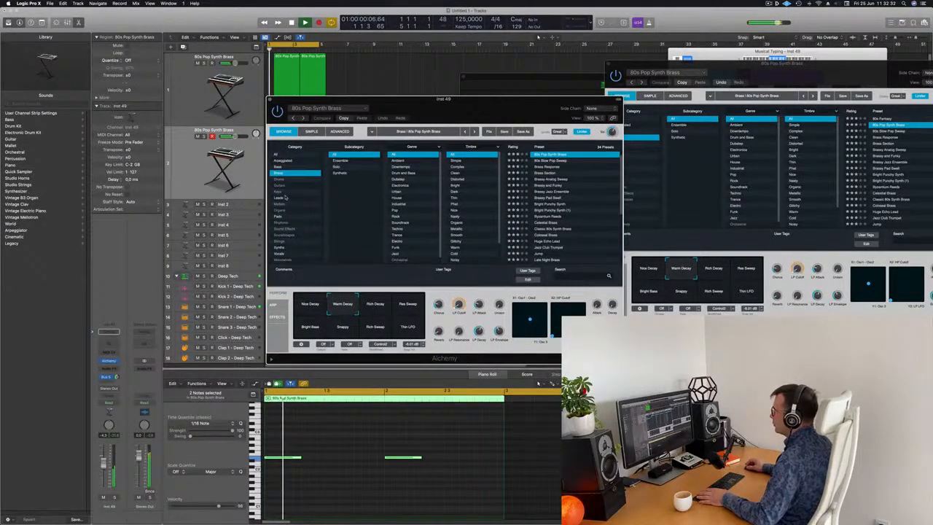
Filter the duplicate track's Alchemy browser to the Strings category and audition its presets one after another.
left_click(281, 242)
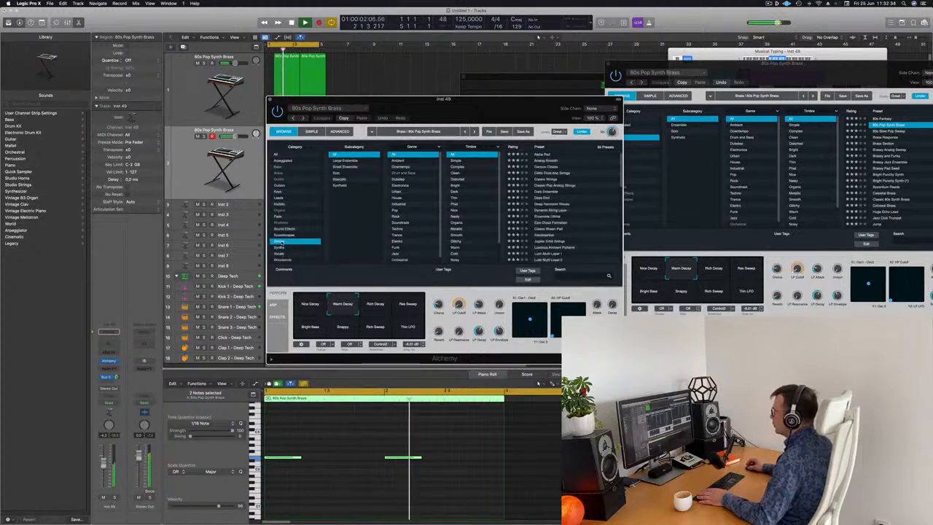
left_click_drag(532, 108, 552, 65)
left_click(536, 147)
left_click_drag(232, 136, 229, 136)
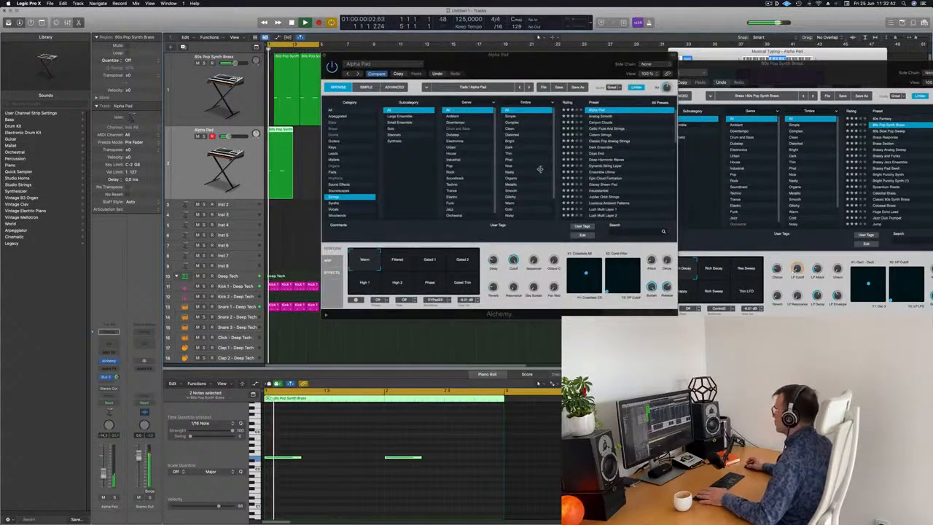
left_click(626, 116)
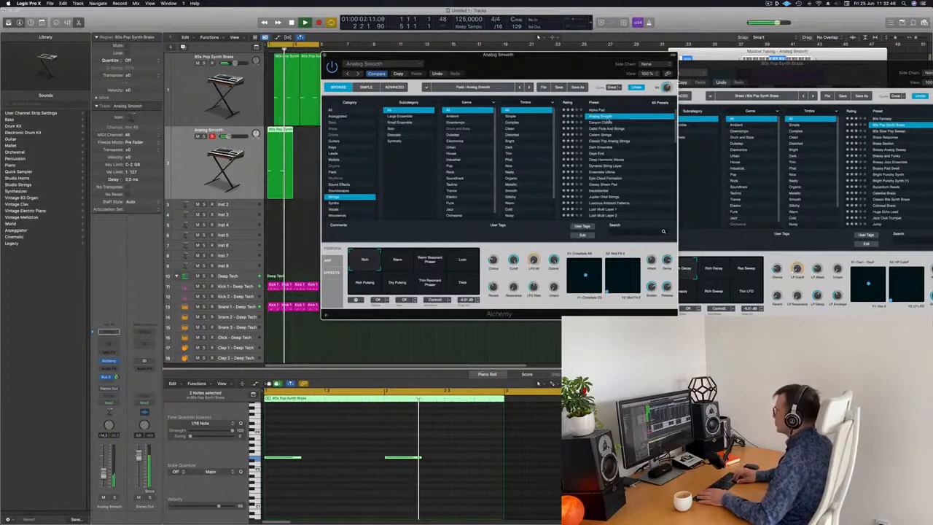
left_click(609, 122)
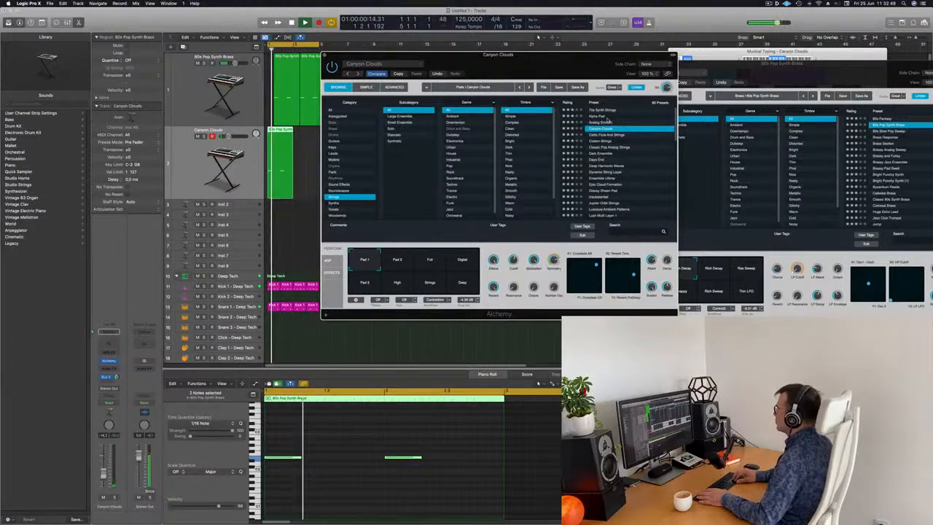
key("Down")
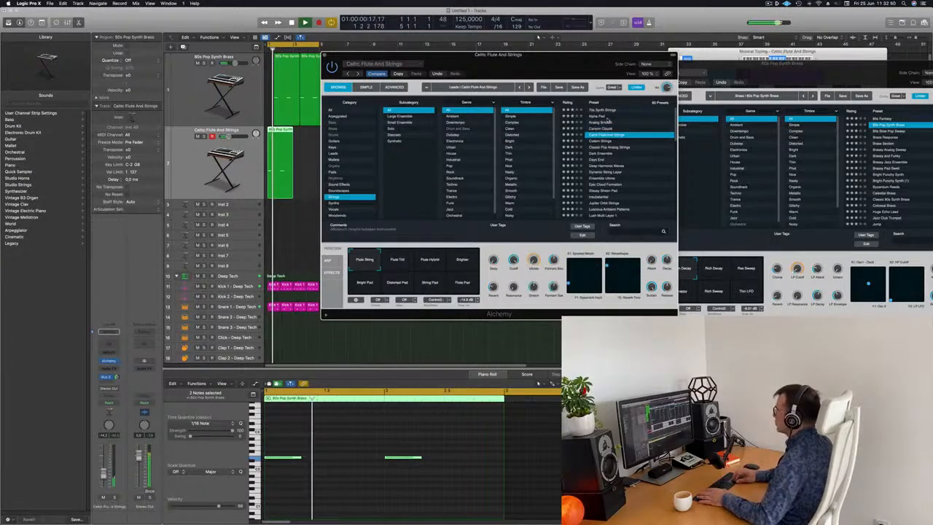
key("Down")
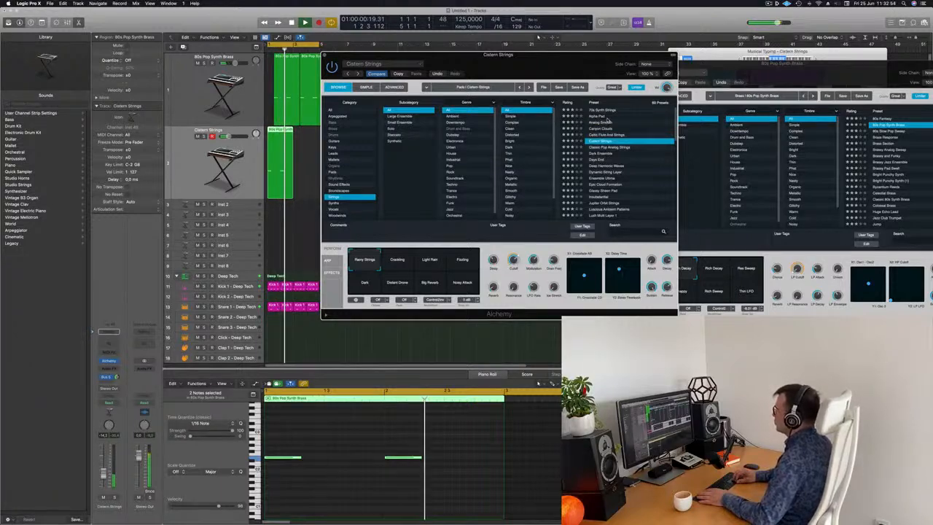
key("Down")
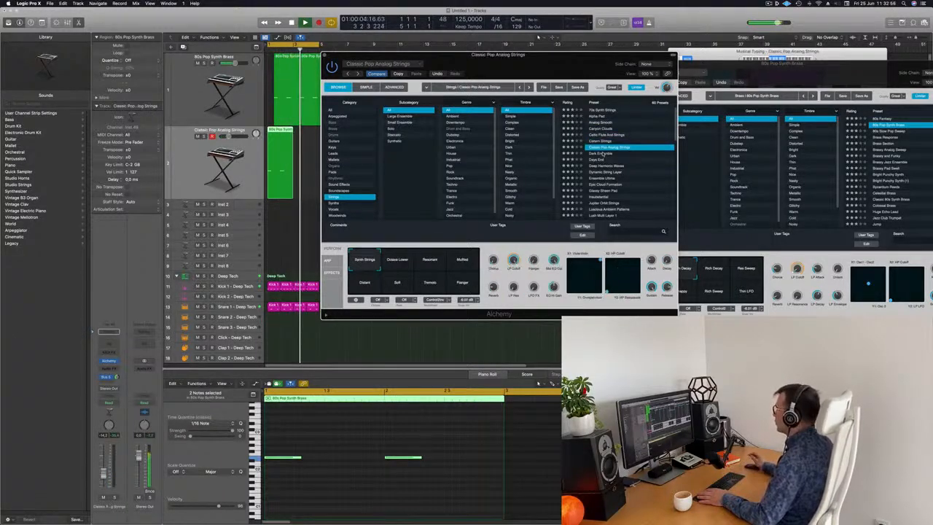
key("Down")
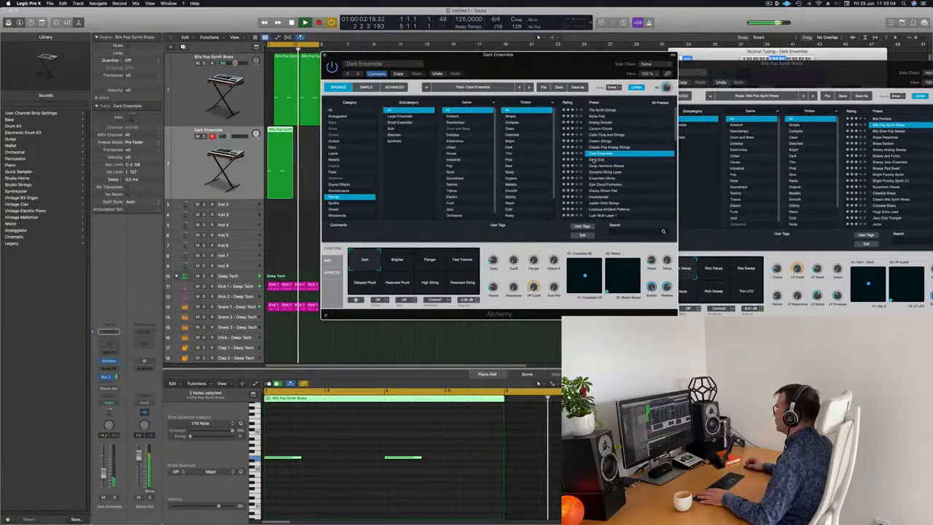
key("Down")
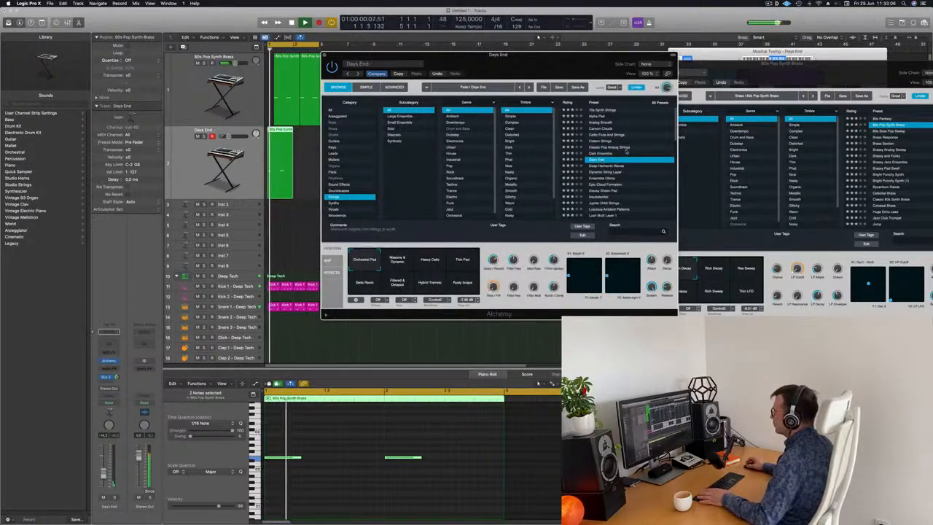
Load the Pizzicato Sticks preset from the Strings list for the duplicate track.
scroll(623, 152, "down", 5)
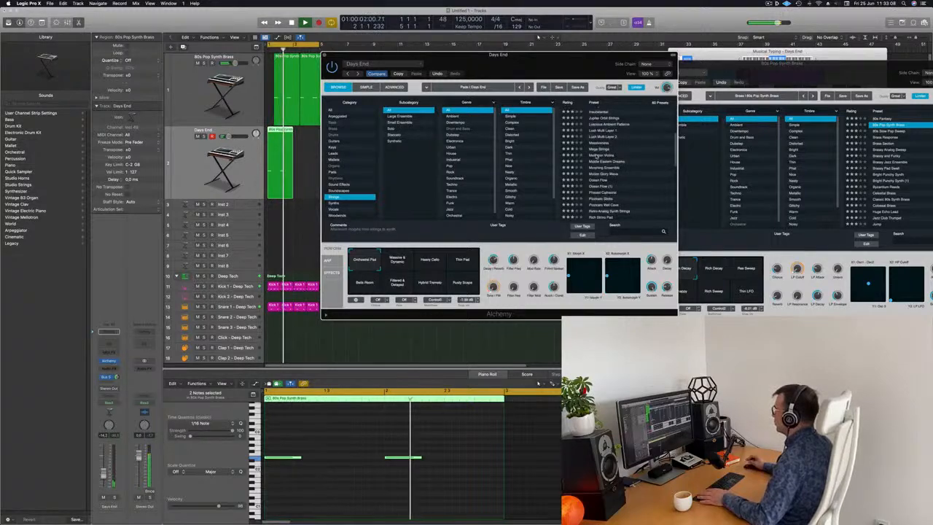
left_click(596, 156)
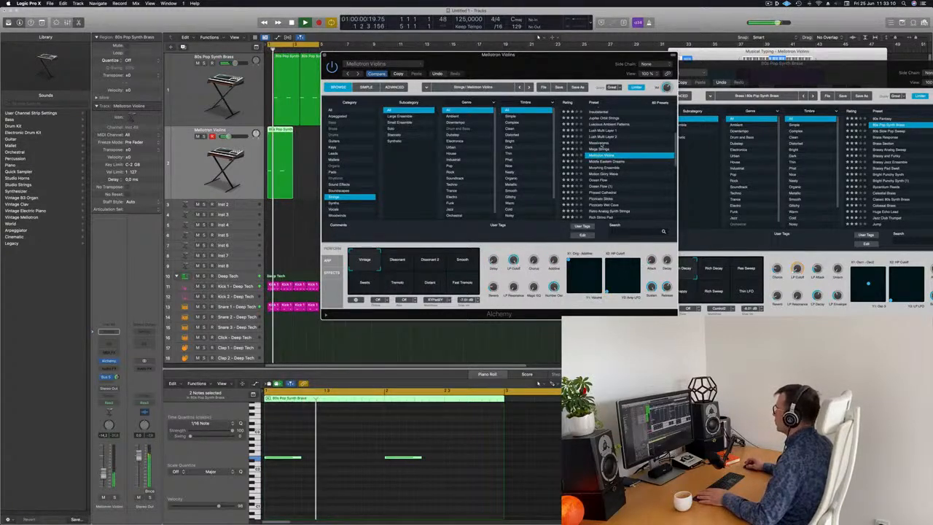
left_click(603, 144)
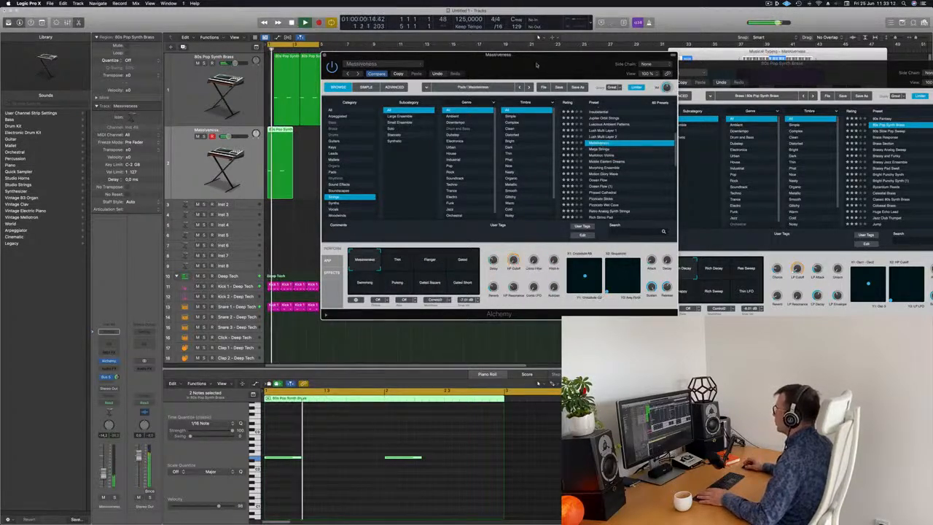
left_click_drag(536, 65, 621, 59)
scroll(712, 168, "down", 2)
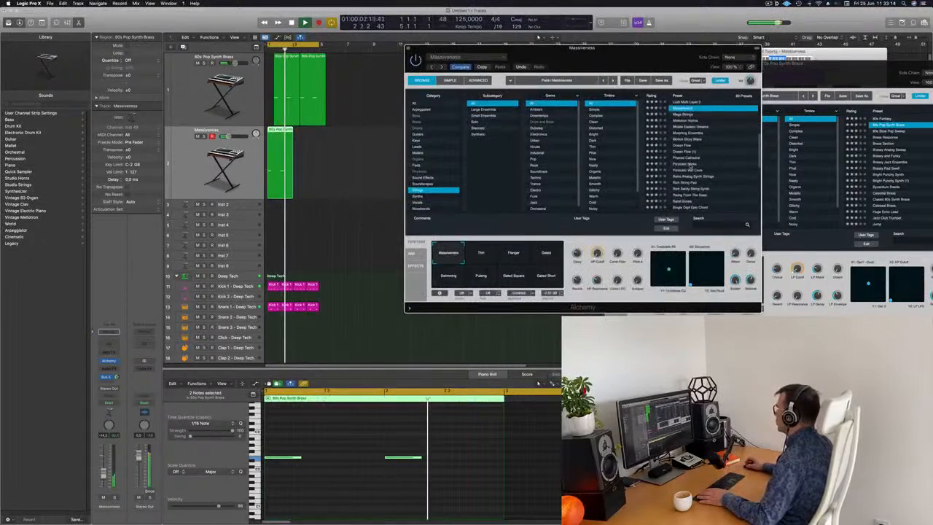
left_click(689, 165)
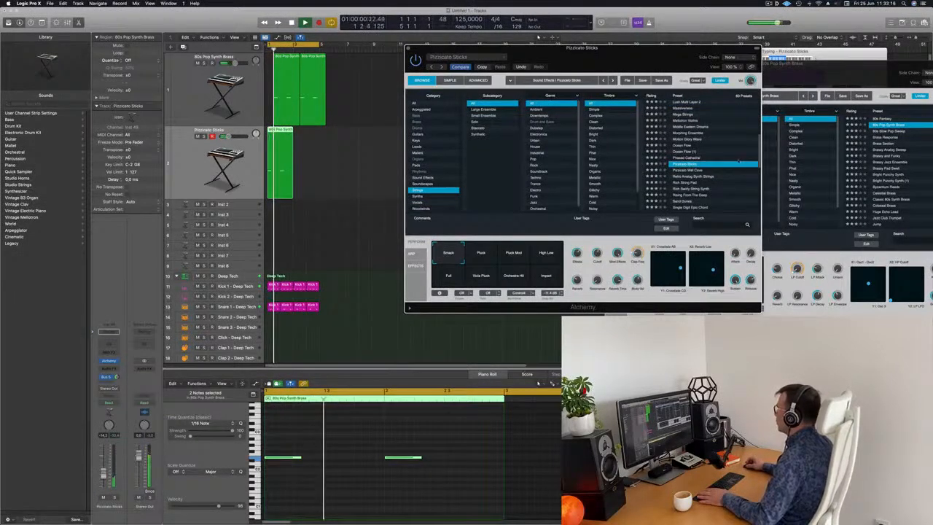
left_click_drag(641, 67, 657, 64)
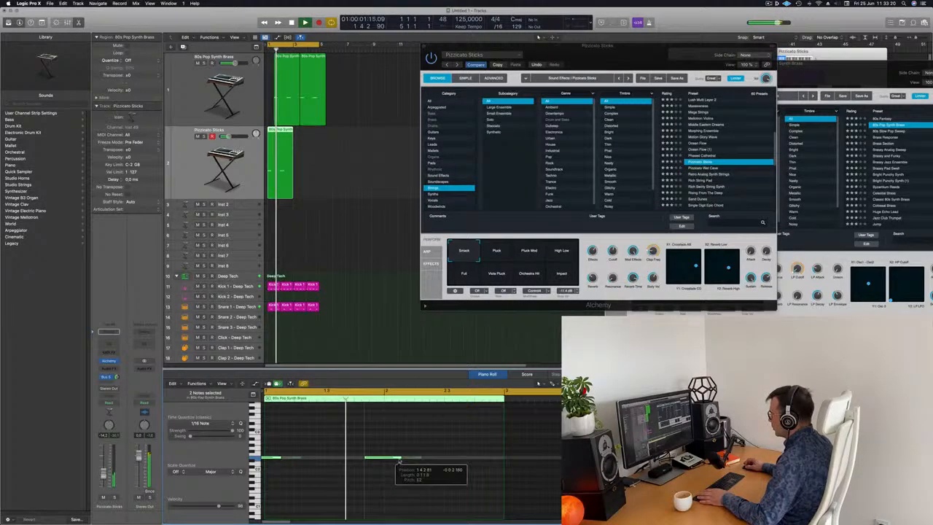
Edit the region's notes in the piano roll so each brass note becomes two shorter notes.
left_click_drag(448, 450, 418, 469)
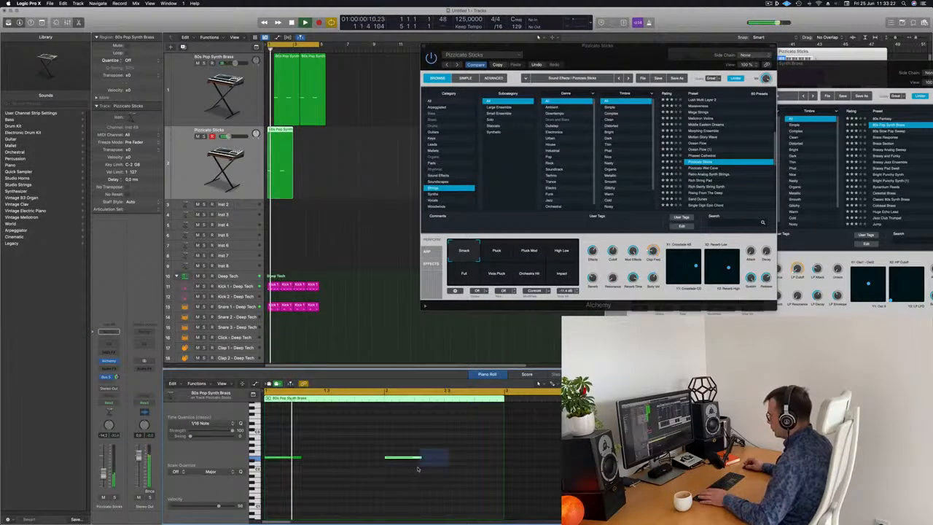
left_click_drag(282, 447, 269, 467)
mouse_move(417, 459)
left_mouse_down()
mouse_move(394, 458)
mouse_move(417, 462)
left_mouse_up()
key("super+z")
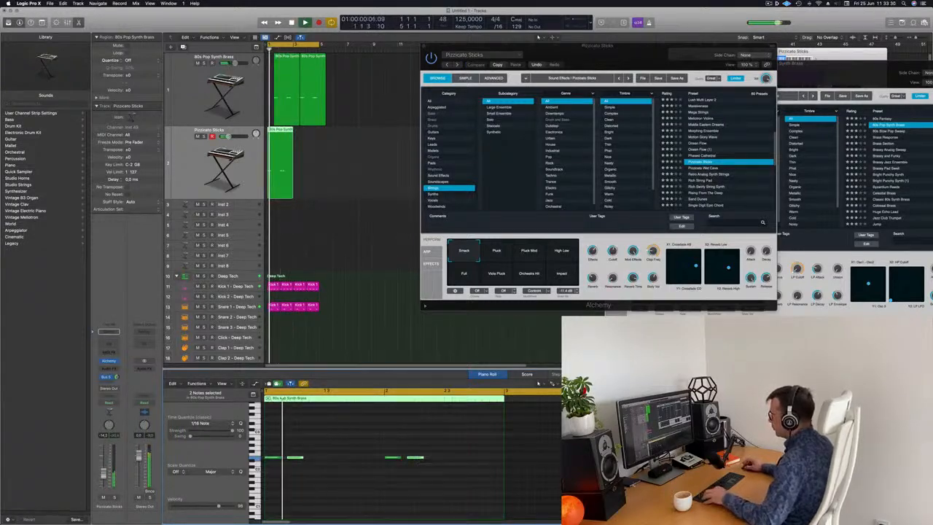
Repeat the Pizzicato Sticks track's region once and play the arrangement back.
scroll(388, 448, "down", 3)
scroll(406, 334, "down", 1)
scroll(405, 334, "down", 1)
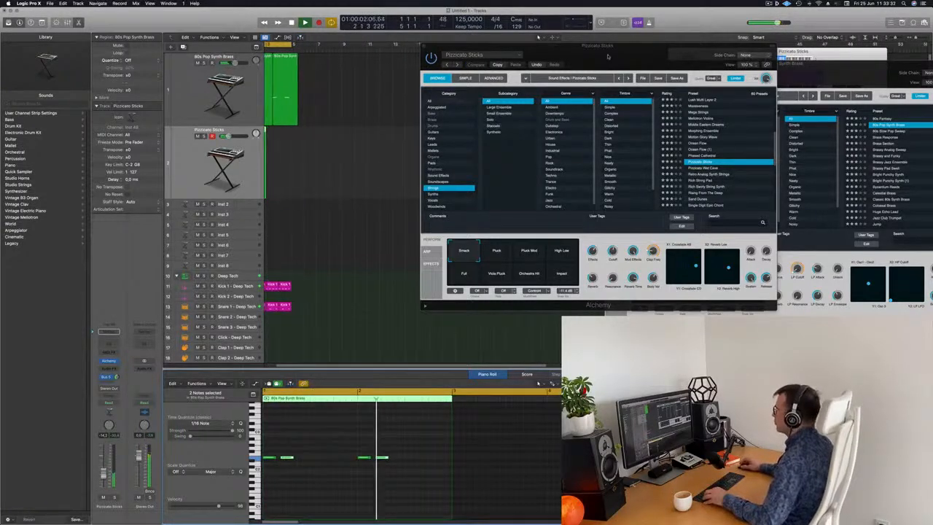
left_click_drag(654, 61, 736, 83)
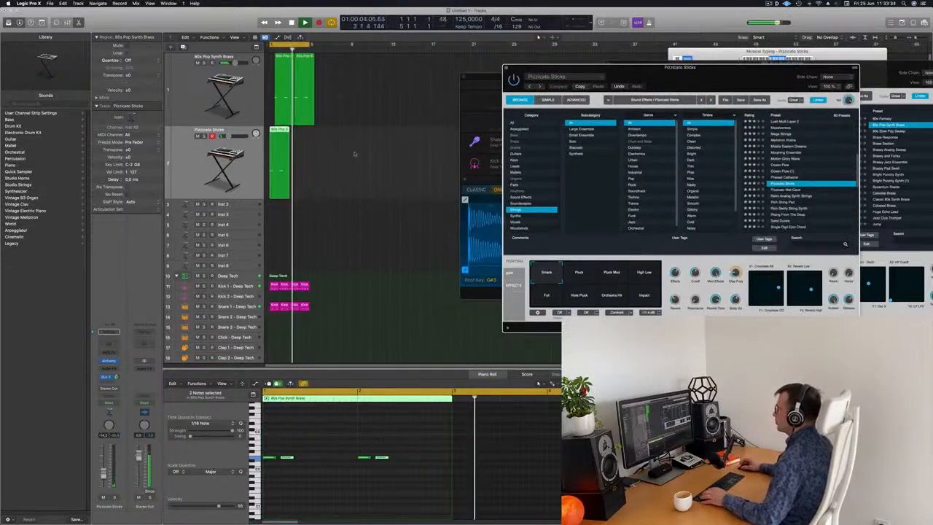
left_click(275, 160)
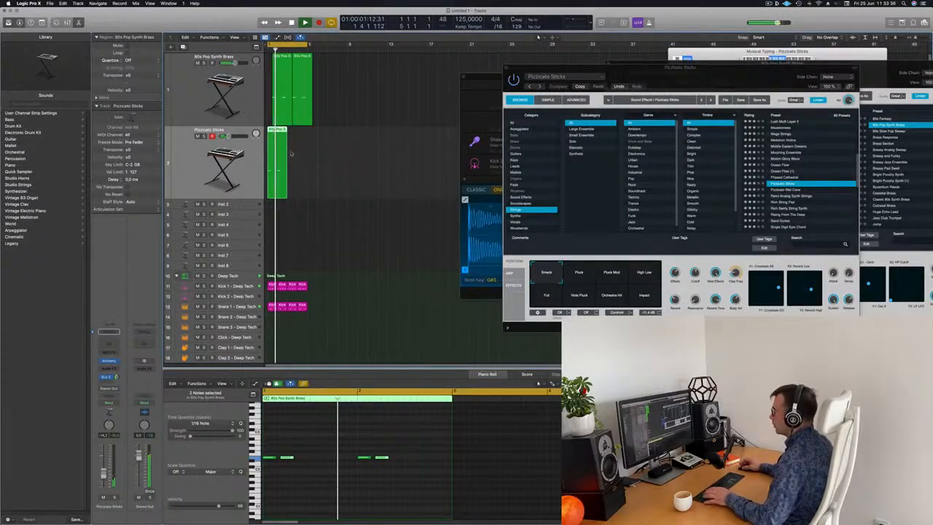
left_click(309, 192)
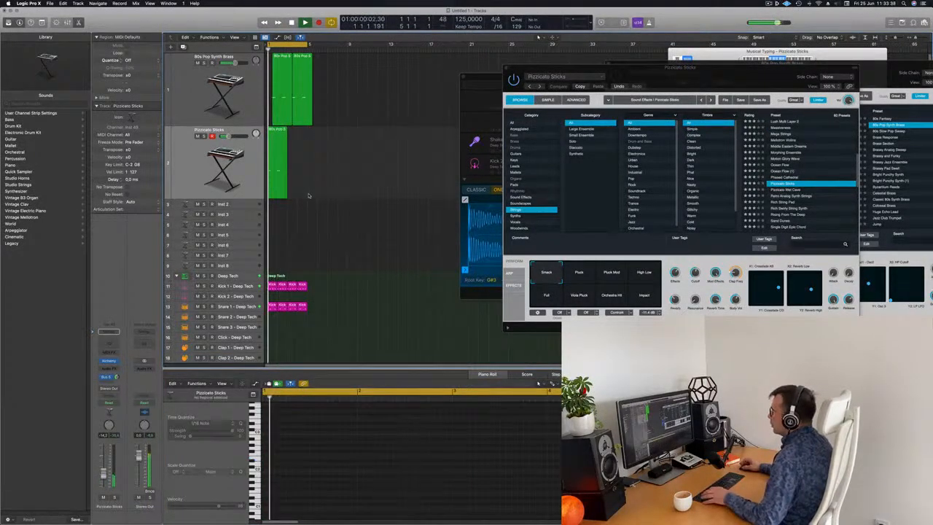
key("super+Right")
key("super+Right")
key("super+Right")
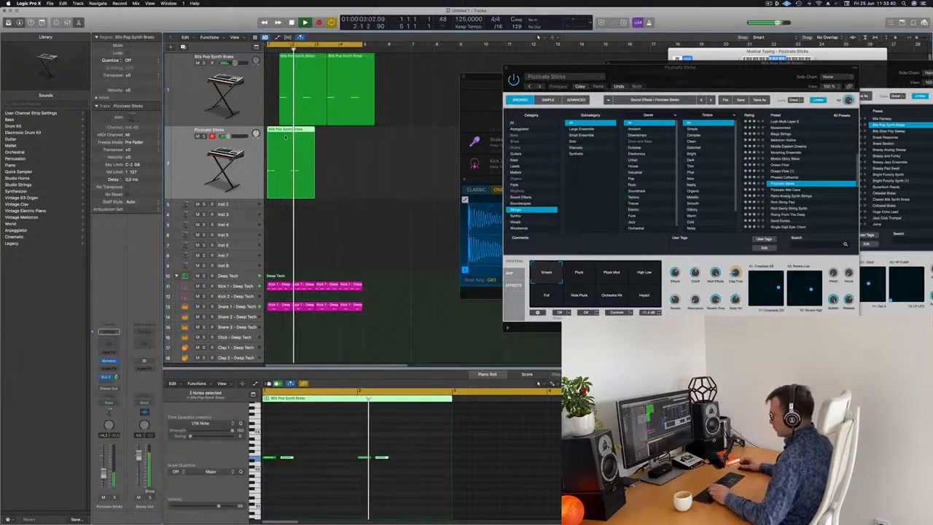
key("super+r")
key("space")
key("super+Left")
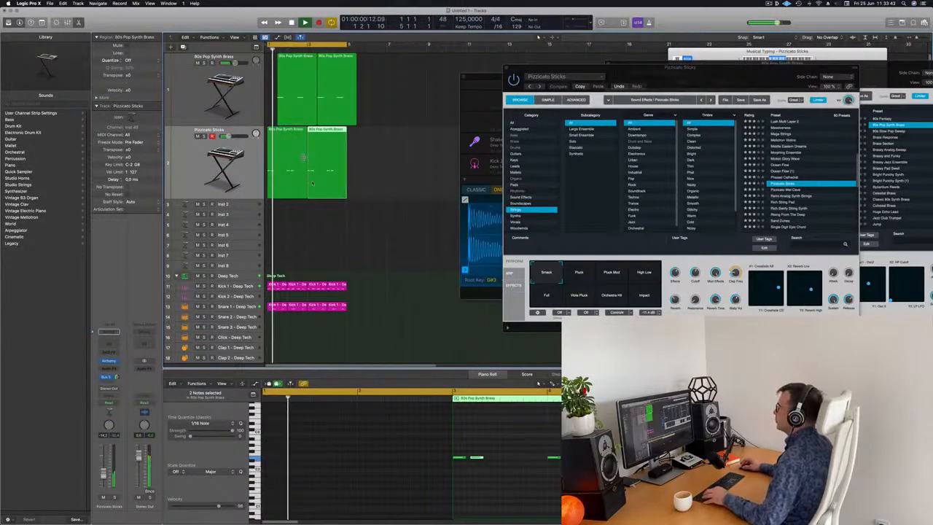
Close the Alchemy windows, create a new track duplicating the brass track's settings, and move it to the top.
left_click(327, 213)
key("super+Up")
key("super+Up")
key("super+Up")
left_click_drag(660, 78, 512, 175)
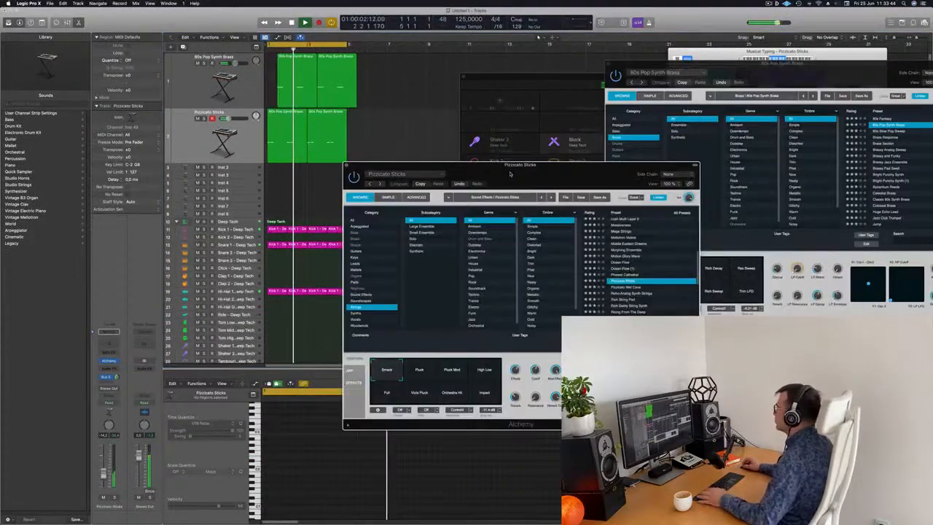
left_click(346, 166)
left_click_drag(537, 78, 680, 72)
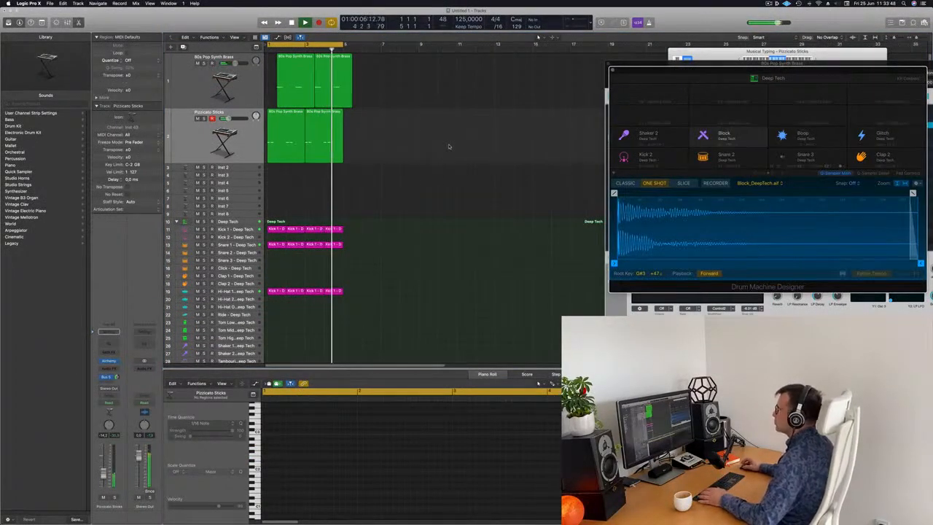
left_click(188, 67)
left_click(186, 48)
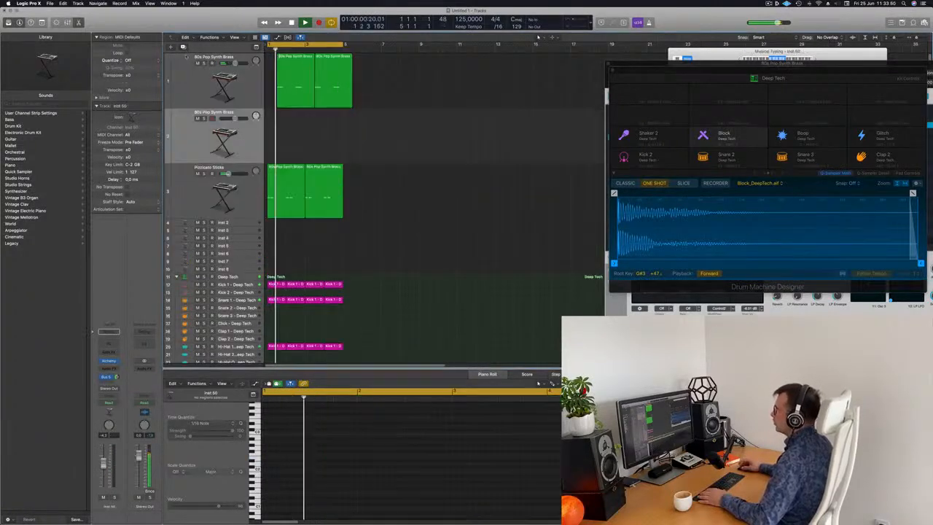
left_click_drag(250, 139, 248, 88)
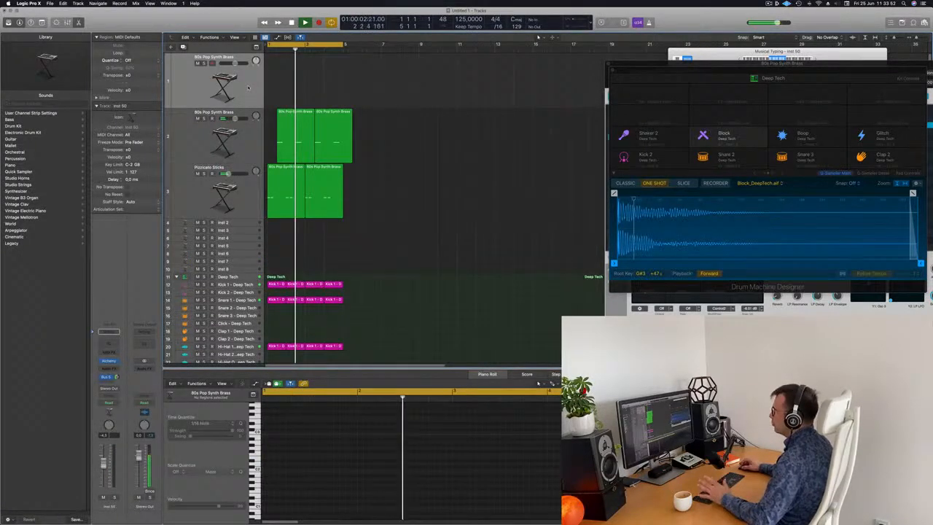
Open the new top track's Alchemy and load the 70s Classic Synth Bass preset from the Bass category.
key("space")
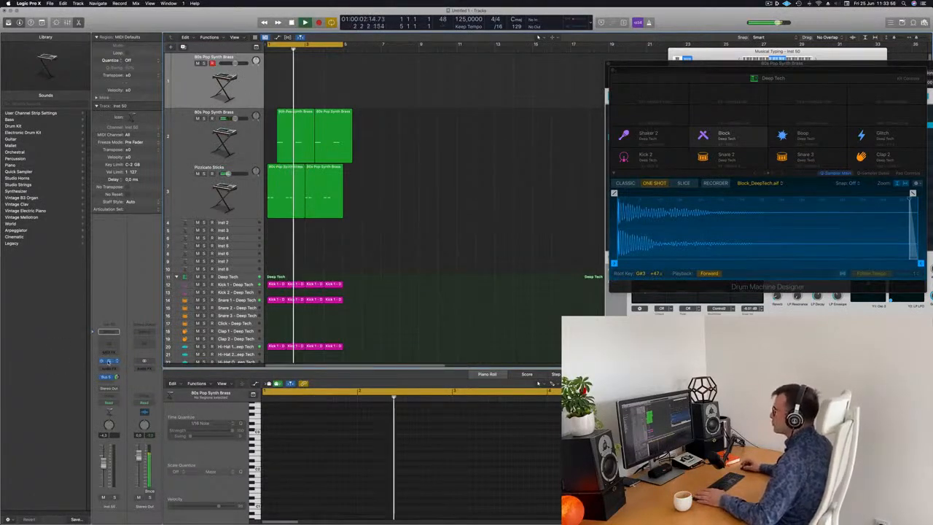
left_click(108, 360)
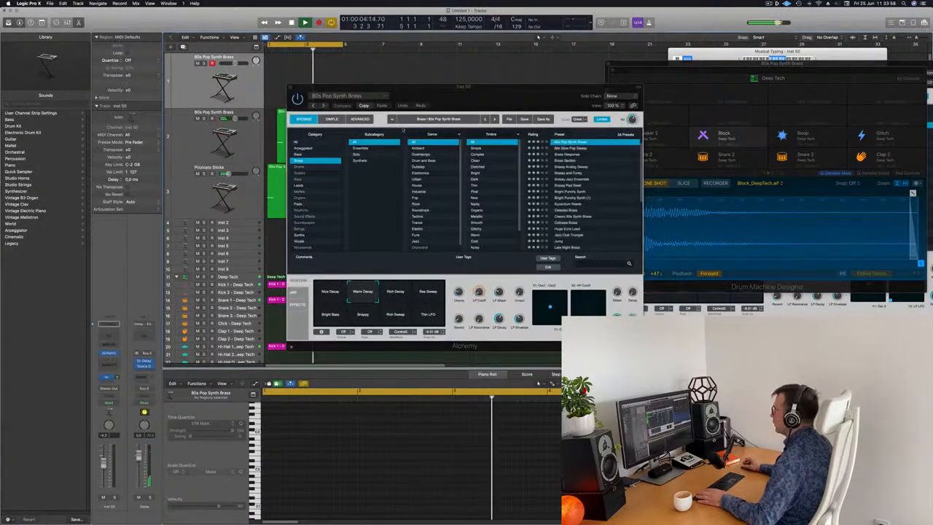
left_click_drag(438, 87, 446, 88)
left_click(314, 156)
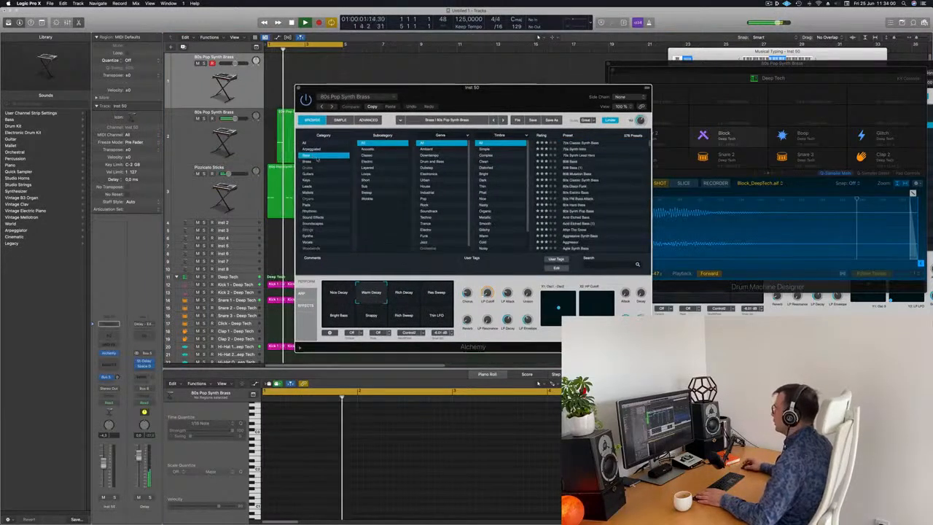
left_click_drag(525, 96, 507, 94)
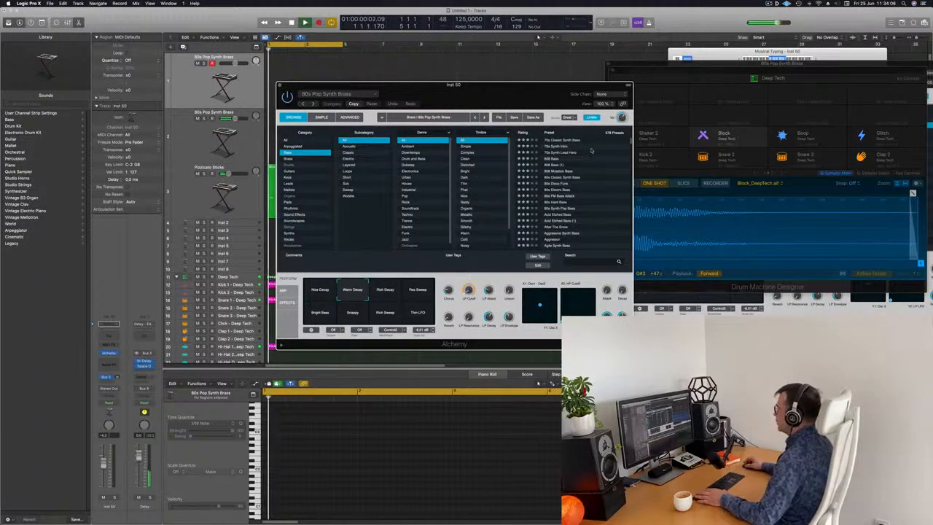
left_click(565, 140)
left_click_drag(548, 96, 566, 91)
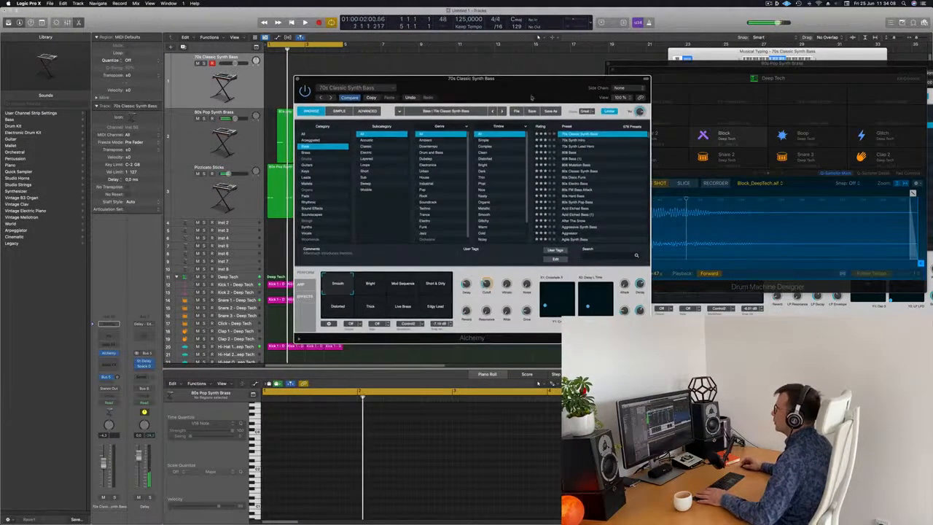
Open Musical Typing, lower the octave, and audition bass notes on the new track.
left_click(241, 93)
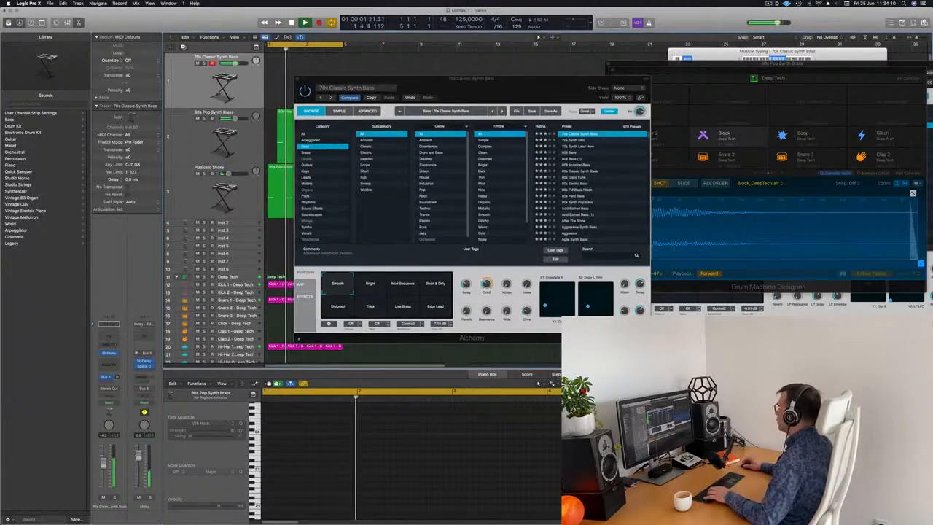
left_click(740, 59)
key("z")
key("s")
key("s")
key("d")
key("d")
left_click_drag(569, 86, 718, 50)
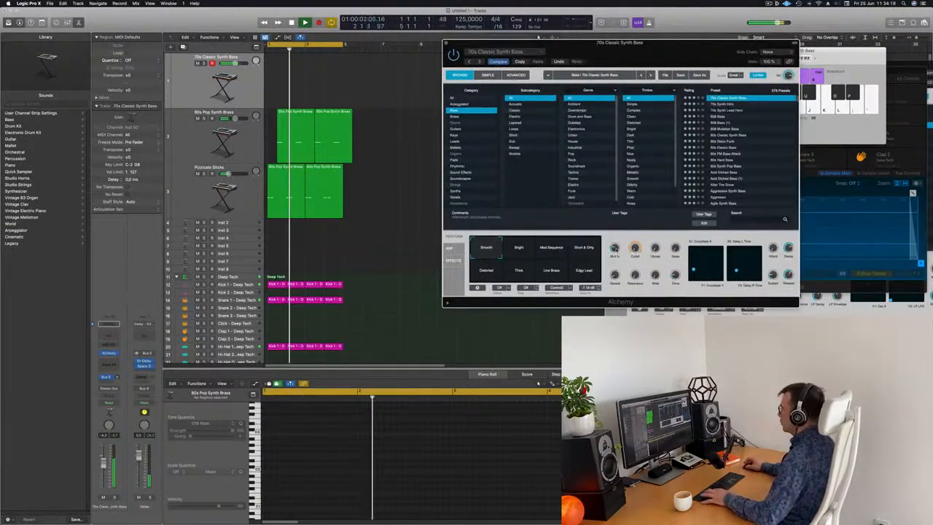
Record a four-note bass line on the 70s Classic Synth Bass track using Musical Typing.
key("r")
key("d")
key("d")
key("d")
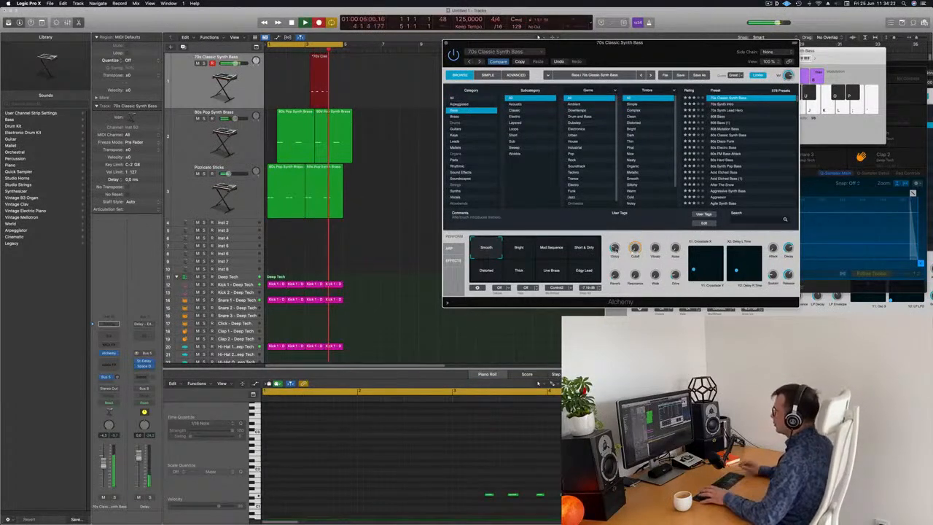
key("space")
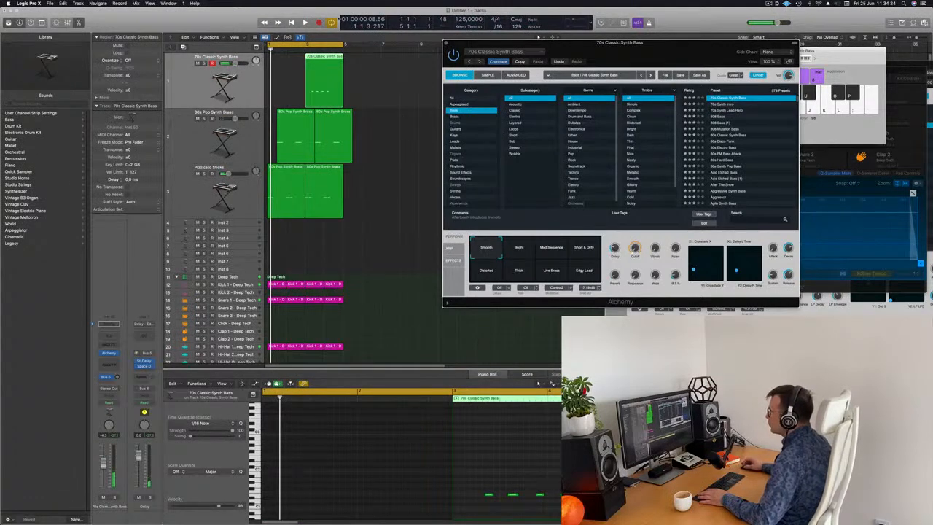
Move the recorded bass region to bar 1 and shift its notes to the region's start.
left_click_drag(307, 57, 270, 58)
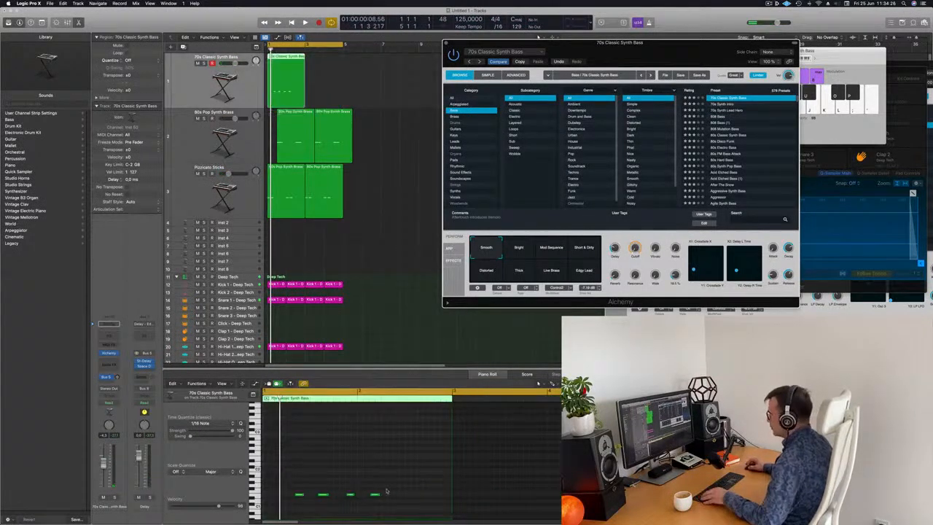
left_click_drag(305, 477, 390, 506)
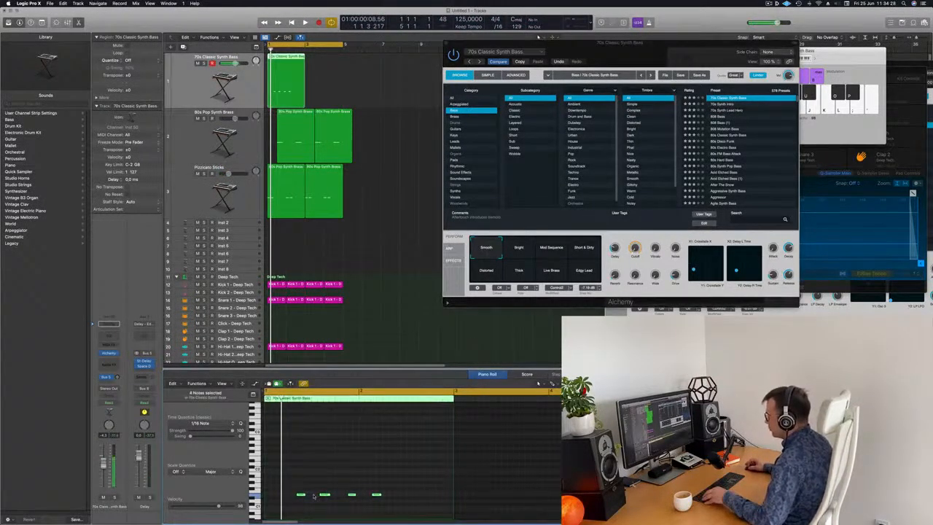
left_click_drag(301, 496, 282, 498)
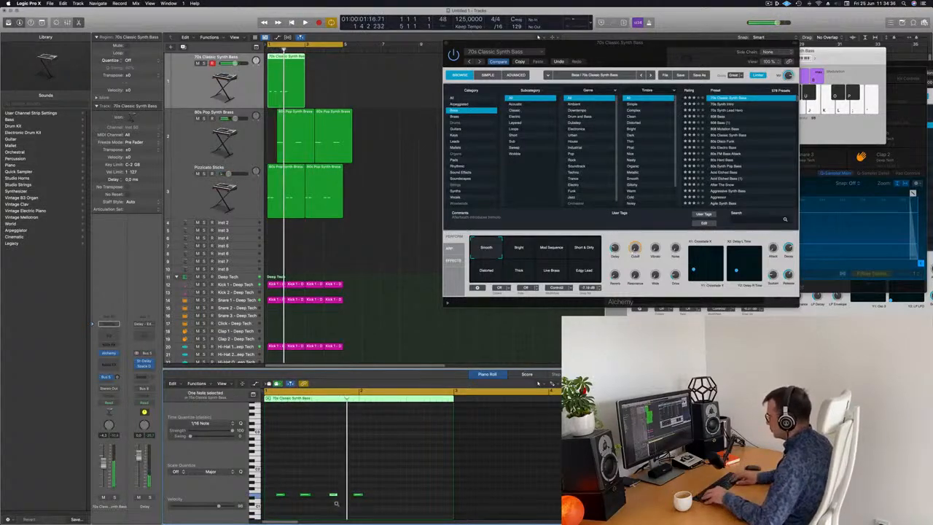
key("Return")
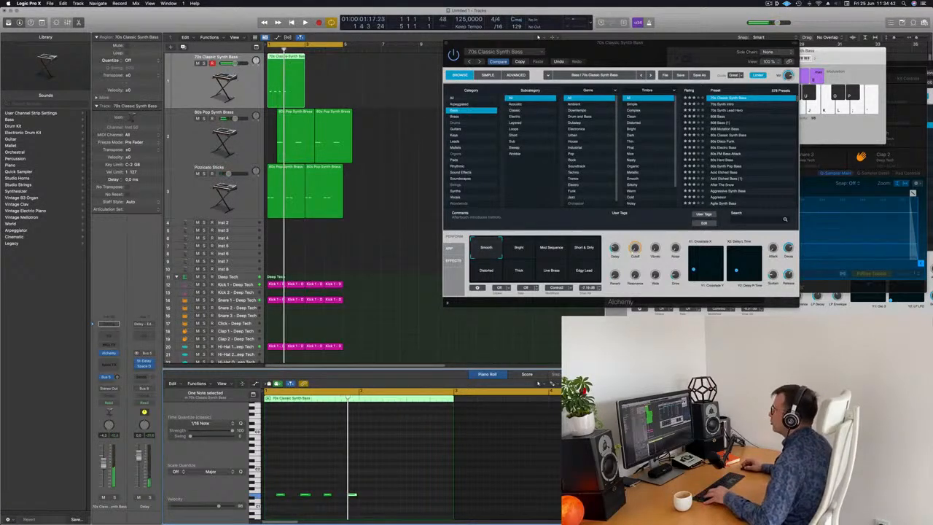
Loop the bass region along its track and delete one selected extra copy.
left_click_drag(287, 81, 305, 82)
left_click(295, 82)
key("BackSpace")
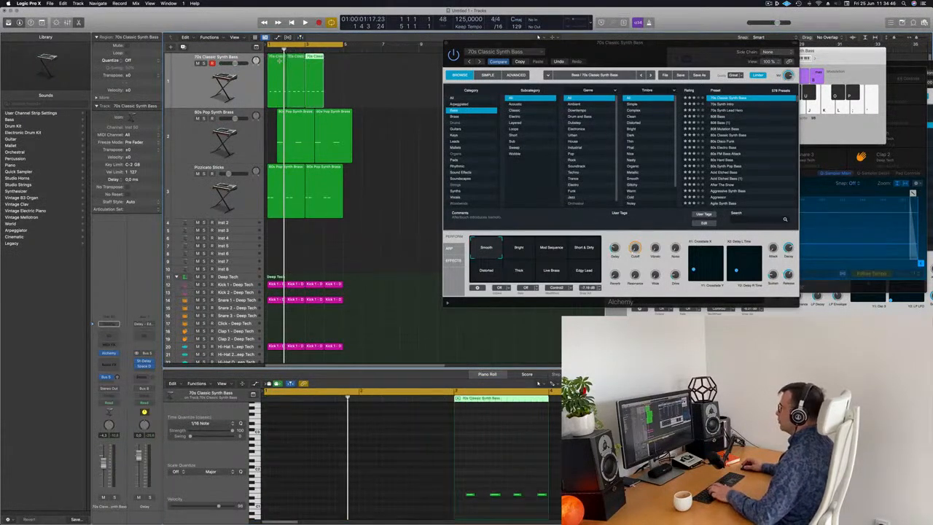
Reposition the Alchemy window and audition its performance snapshots, ending on Short & Dirty.
left_click_drag(677, 46, 608, 54)
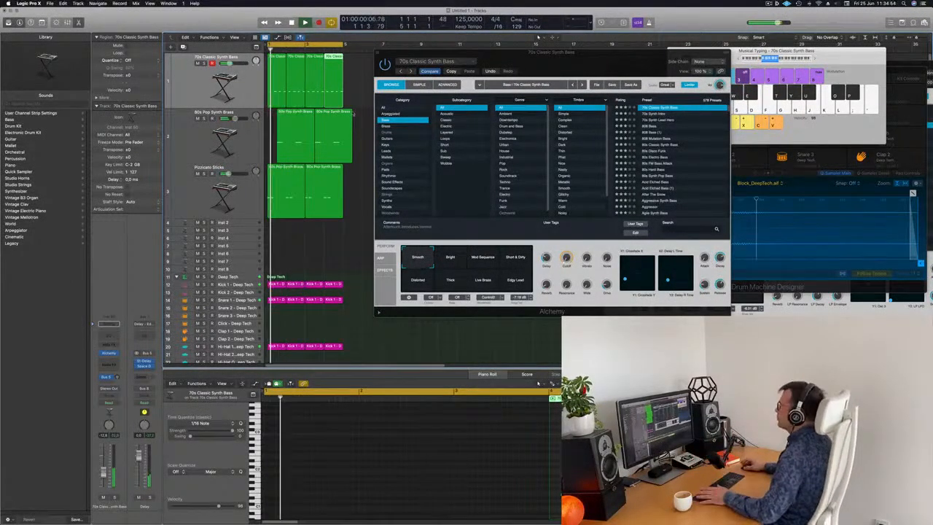
mouse_move(583, 65)
left_mouse_down()
mouse_move(592, 75)
mouse_move(583, 78)
left_mouse_up()
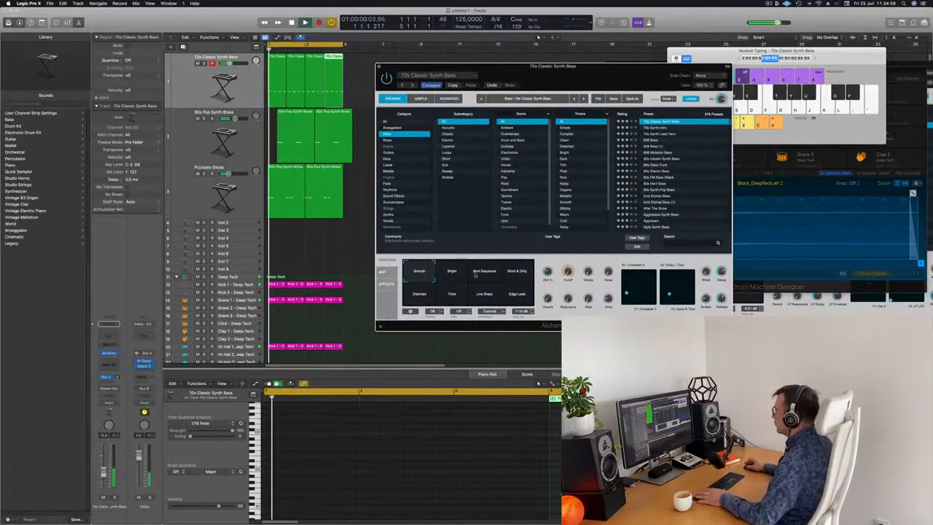
left_click(452, 273)
left_click(485, 274)
left_click(523, 274)
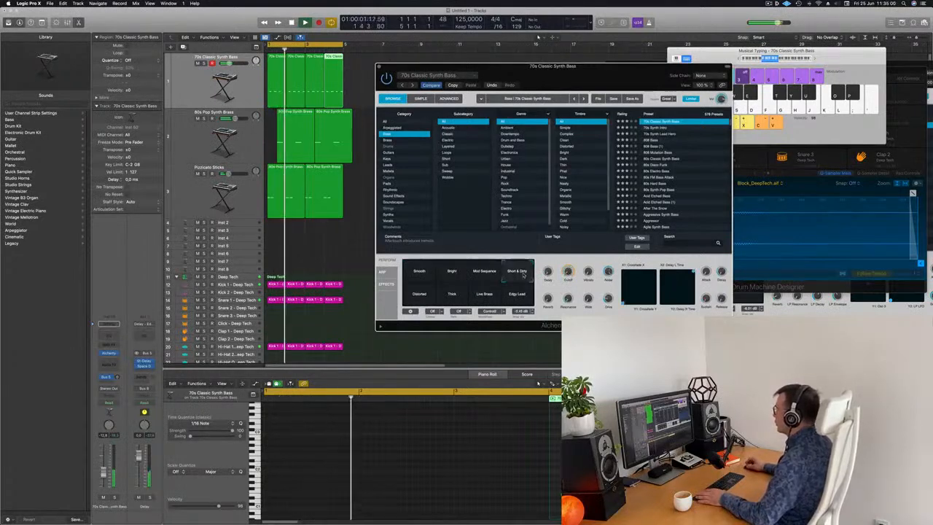
left_click(421, 293)
left_click(452, 296)
left_click(485, 295)
left_click(517, 295)
left_click(517, 275)
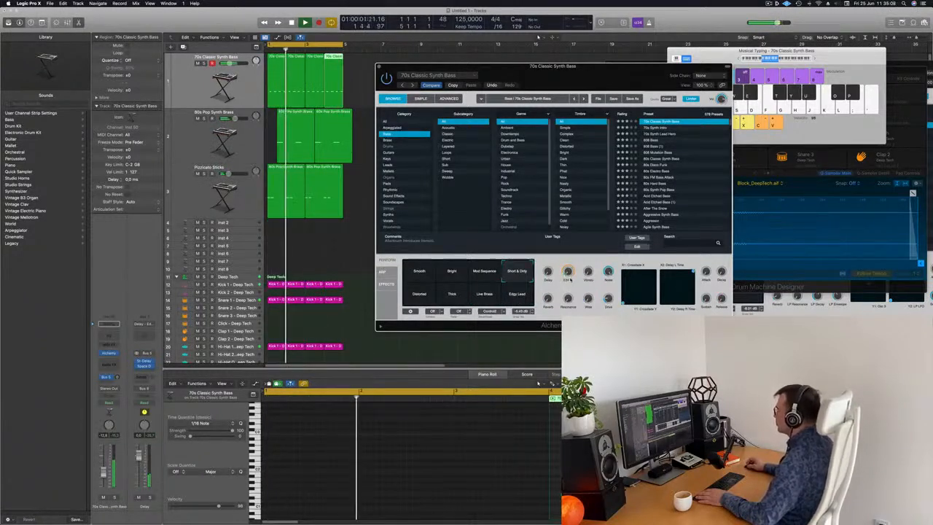
Move the Alchemy window aside and close it.
left_click_drag(606, 79, 586, 87)
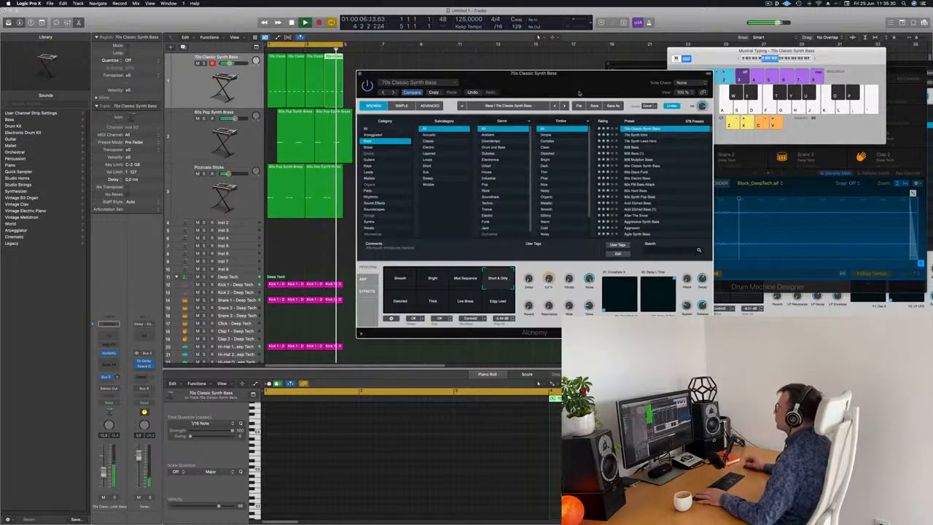
left_click_drag(375, 73, 497, 144)
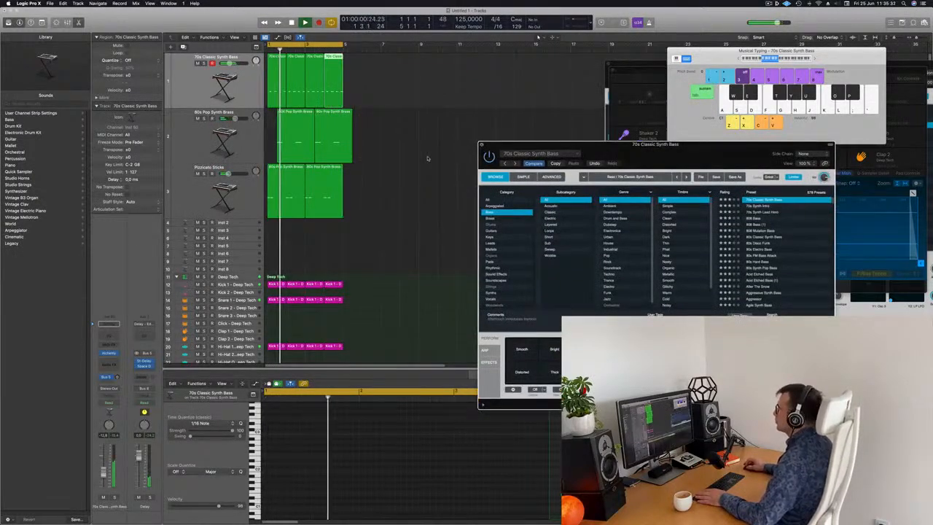
left_click(482, 144)
left_click(421, 174)
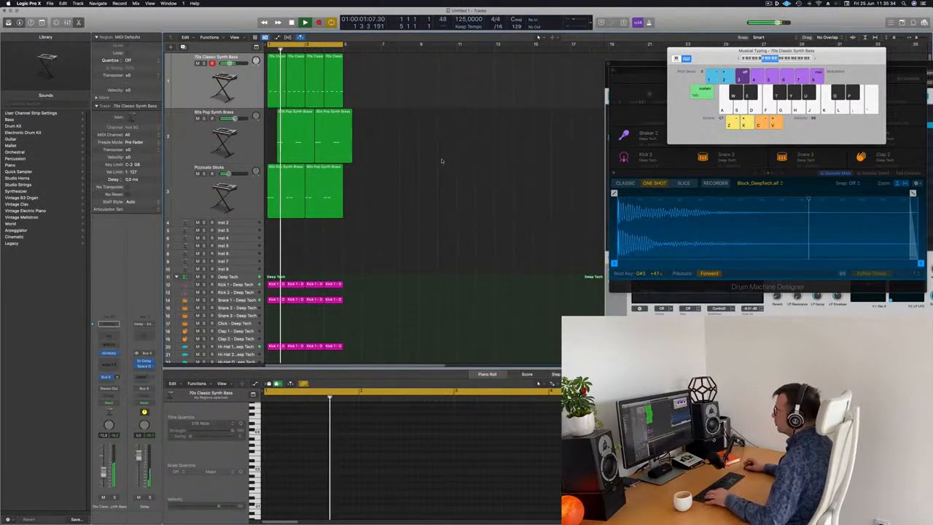
left_click(332, 124)
key("Delete")
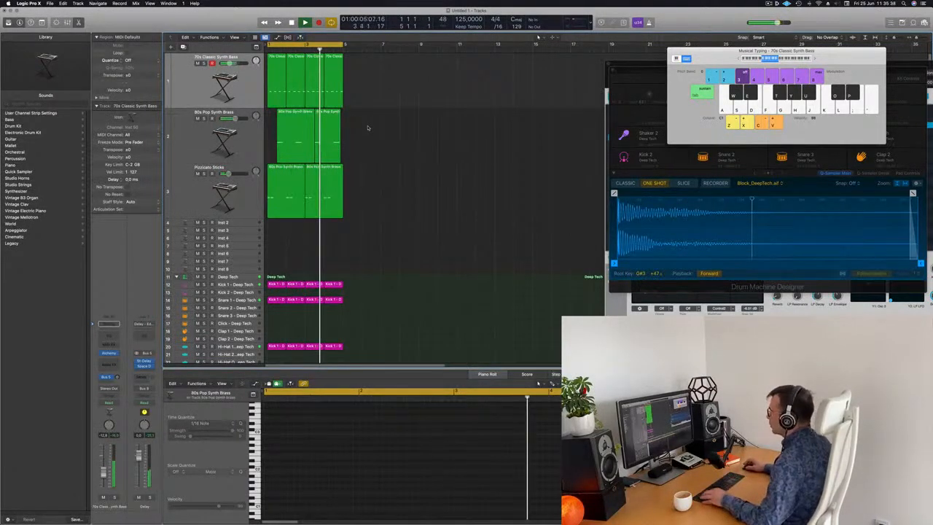
key("super+z")
Delete the brass region extending past bar 5 so all tracks end together.
key("super+Right")
key("super+Right")
key("super+Right")
key("super+Right")
key("super+Right")
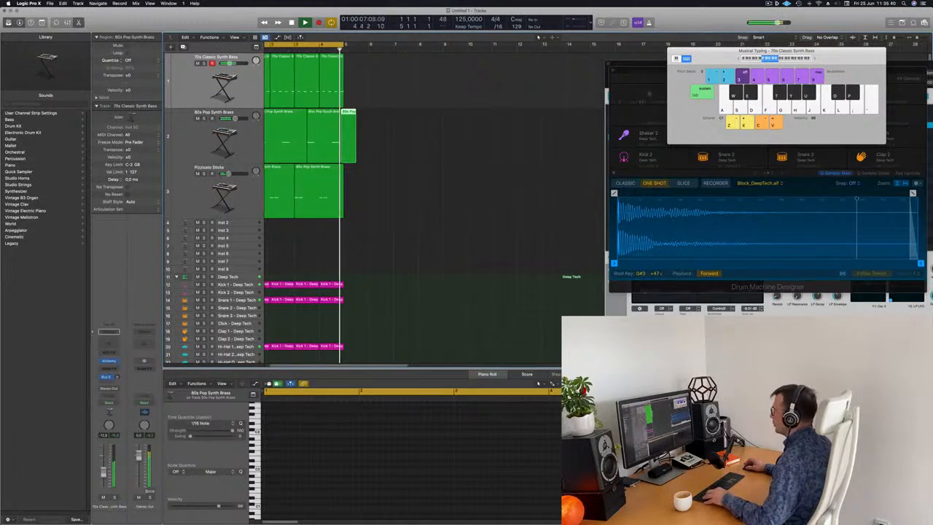
key("super+z")
double_click(360, 158)
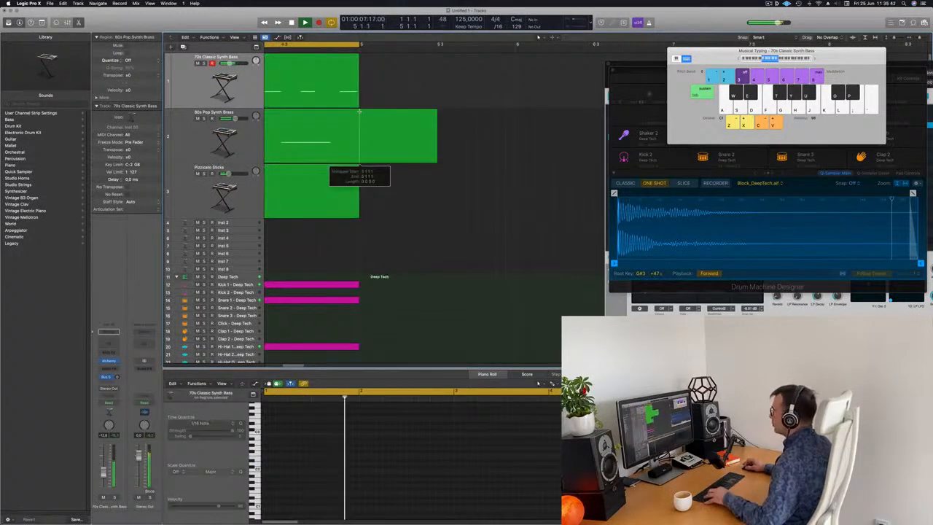
left_click(361, 112)
key("Delete")
scroll(387, 149, "left", 1)
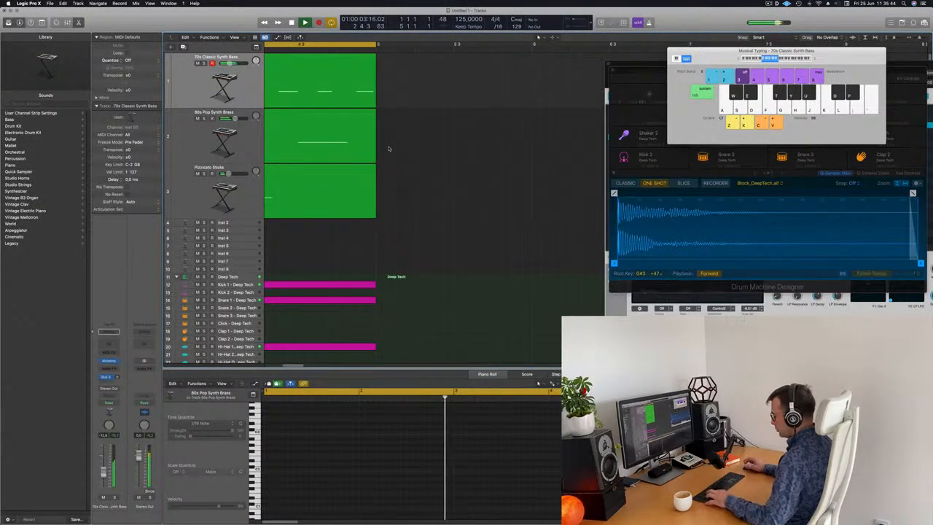
Select all regions, repeat them twice, and set the cycle range over the extended arrangement.
key("super+a")
key("super+r")
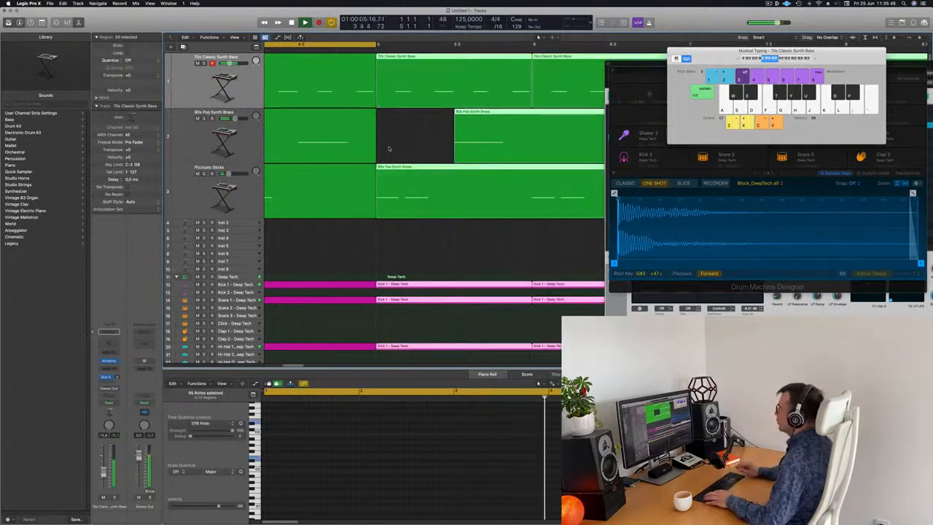
scroll(391, 151, "down", 10)
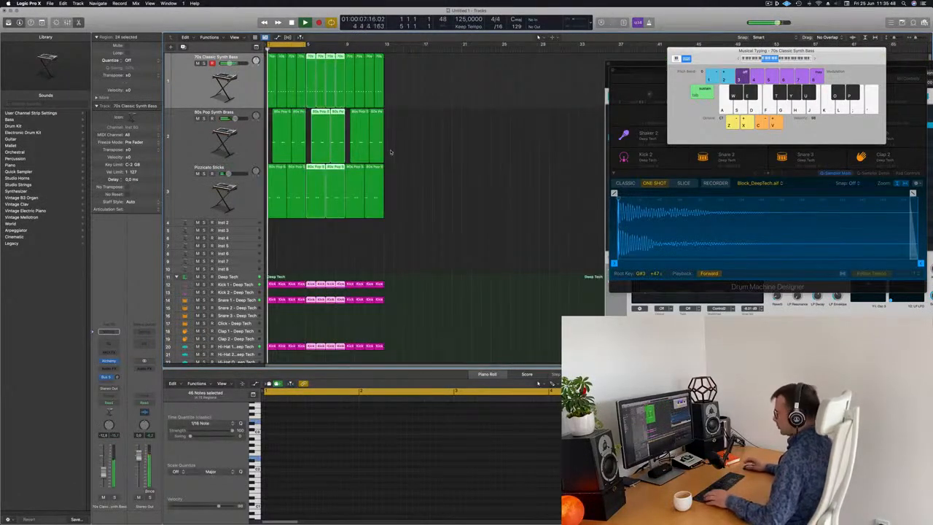
key("super+r")
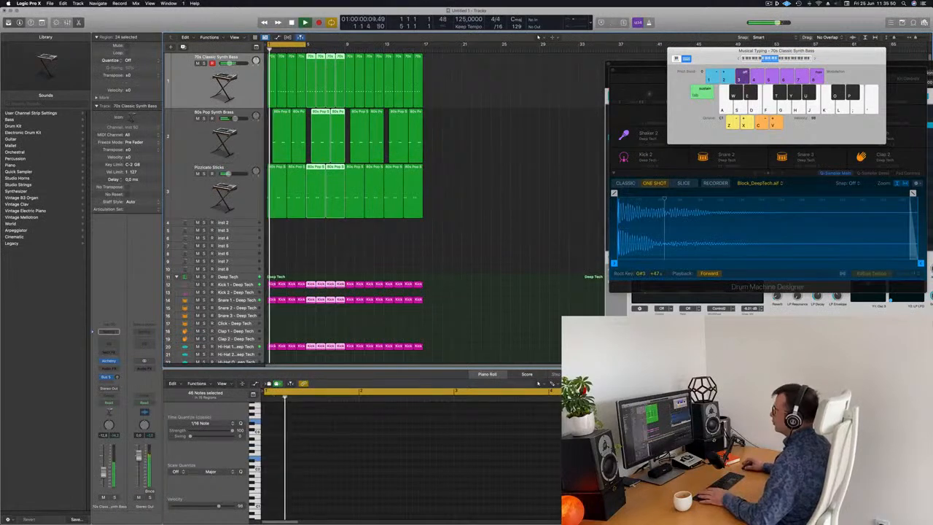
left_click_drag(307, 45, 427, 55)
left_click(474, 139)
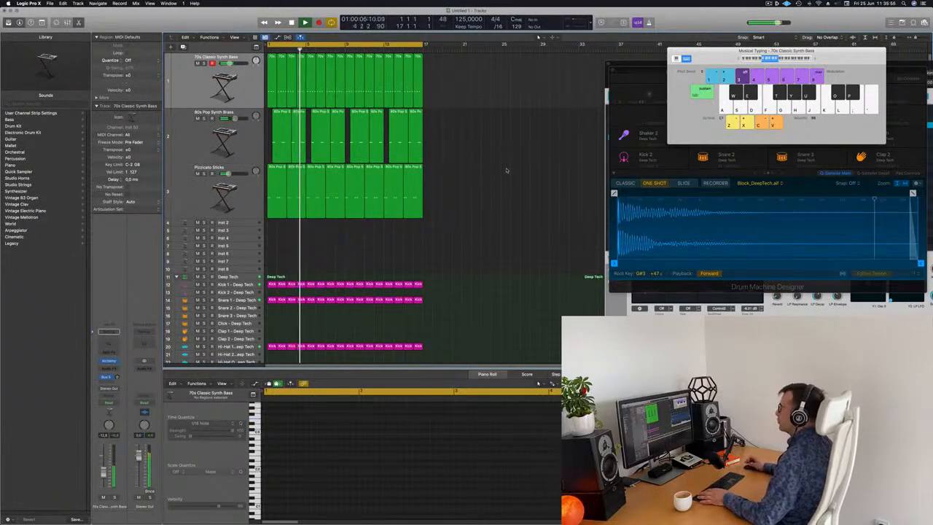
Create a new track duplicating the Pizzicato Sticks track and copy its first region onto it.
left_click(210, 136)
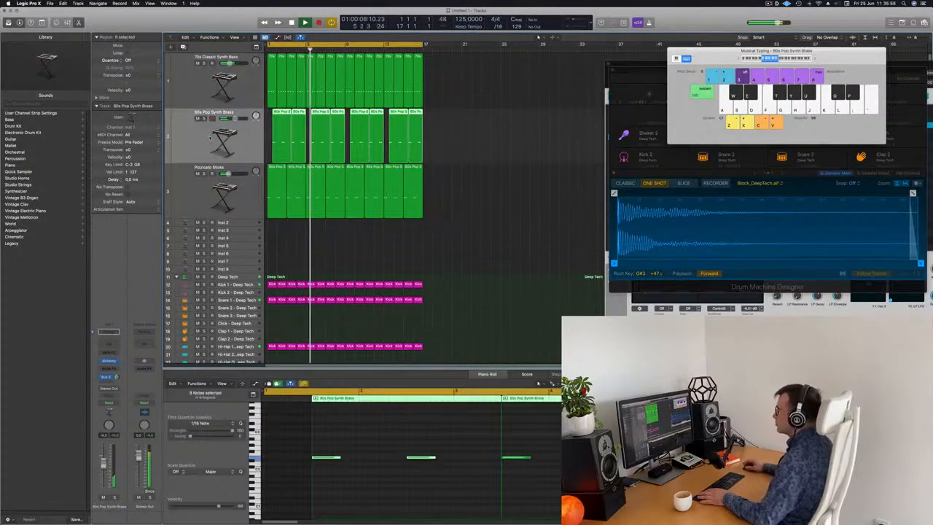
left_click(198, 197)
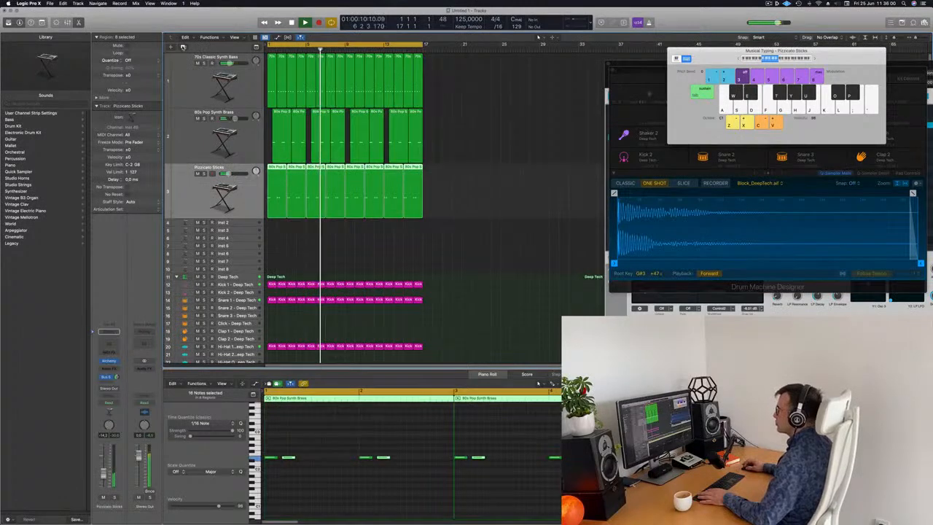
key("super+d")
left_click_drag(274, 196, 276, 238)
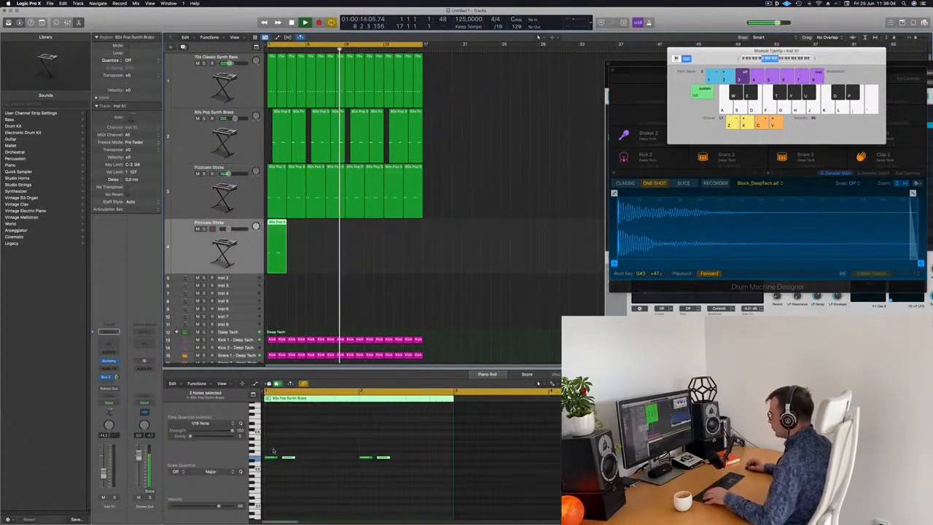
Select all notes in the new track's region and nudge them two steps later.
left_click_drag(274, 451, 423, 471)
key("alt+Right")
key("alt+Right")
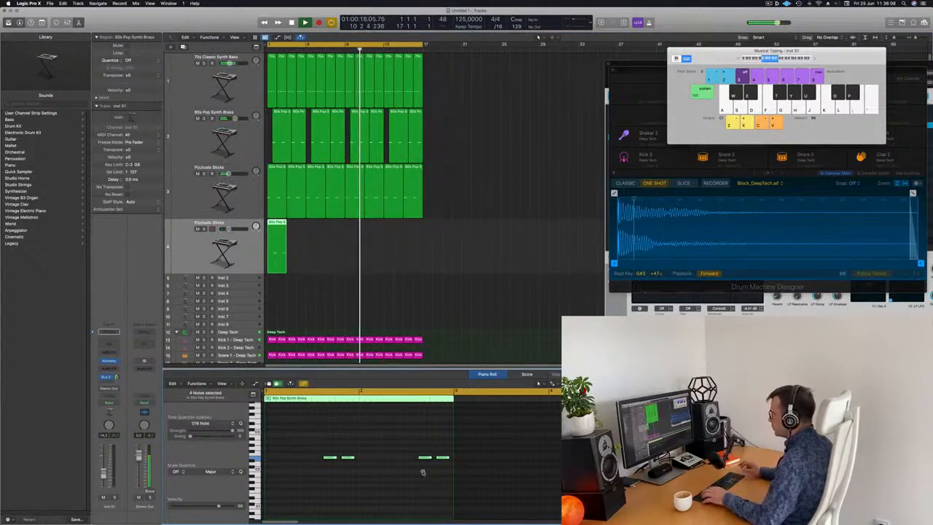
Play back the arrangement with the new pizzicato layer.
key("space")
left_click(224, 252)
key("space")
key("space")
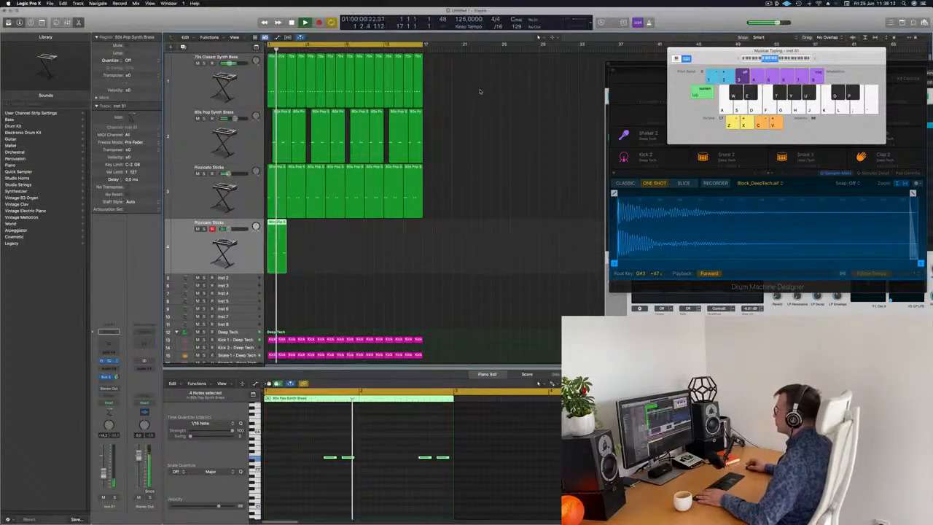
Open the new track's Alchemy and load the Solid String Pizzicato preset.
left_click(109, 361)
left_click_drag(583, 81, 601, 78)
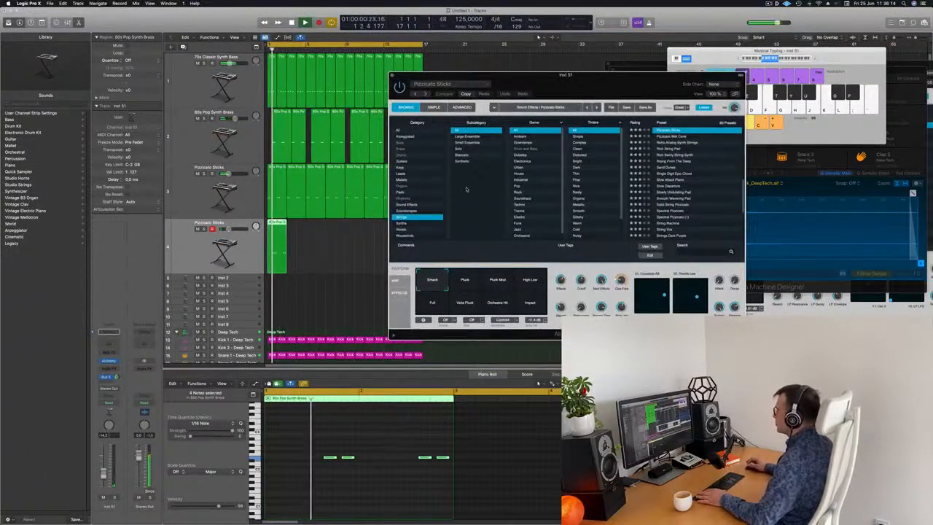
left_click(671, 206)
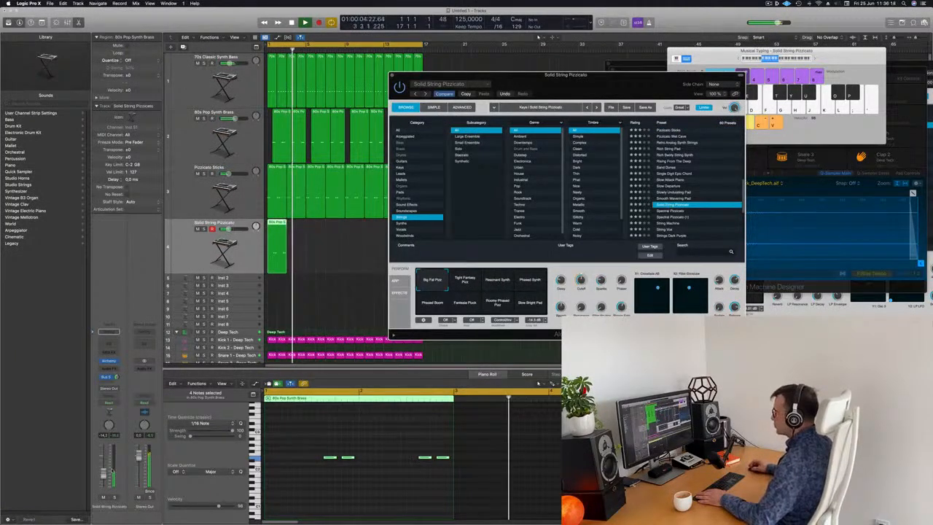
Repeat the new track's region six times to fill the arrangement.
left_click(224, 331)
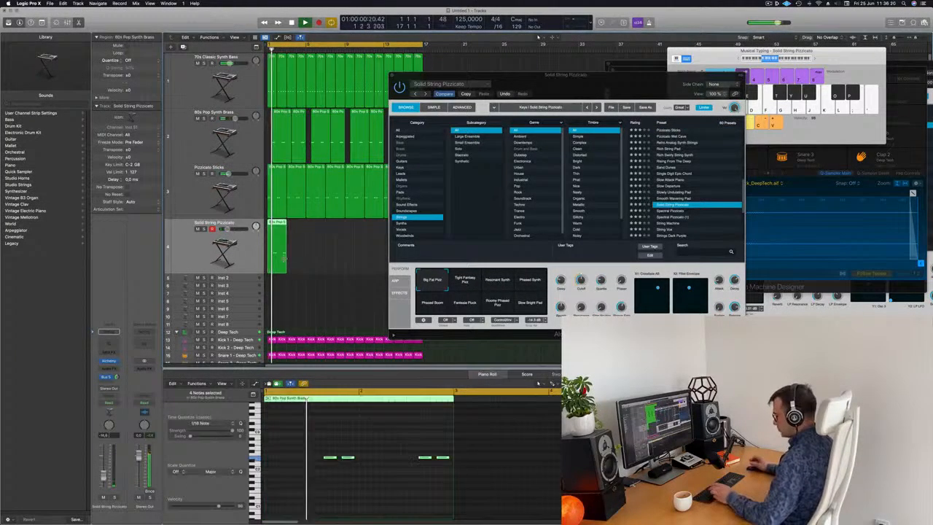
key("super+r")
key("super+r")
key("super+r")
key("super+r")
left_click_drag(466, 76, 477, 32)
key("super+r")
key("super+r")
key("super+r")
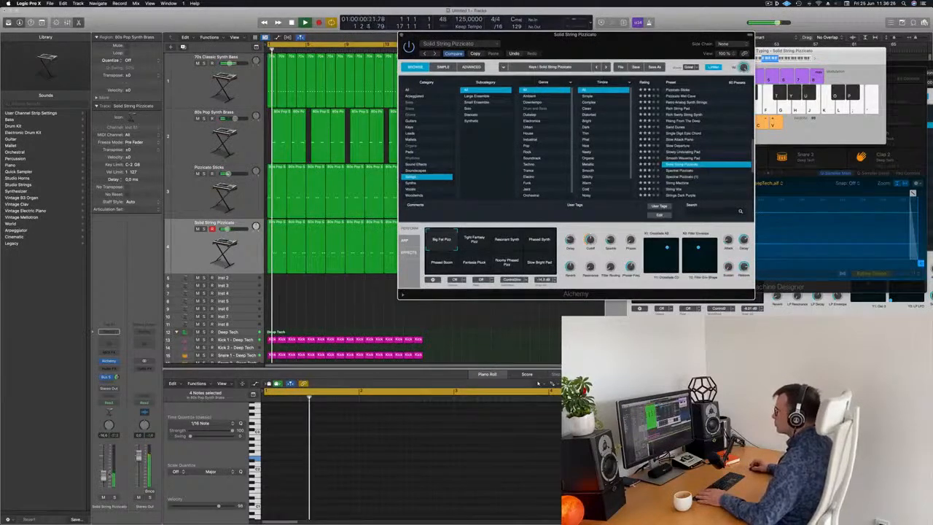
Audition Alchemy performance snapshots on the new track, ending on Phased Boom.
left_click(475, 239)
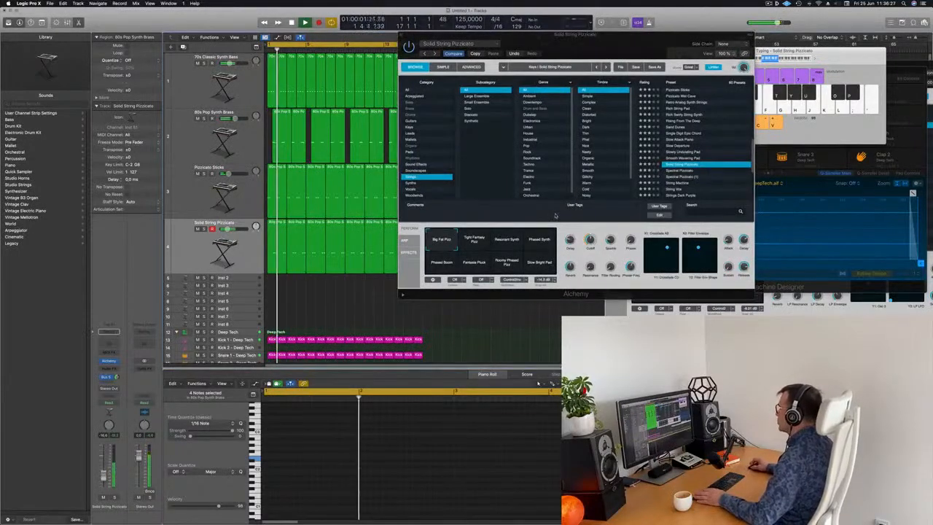
left_click(507, 243)
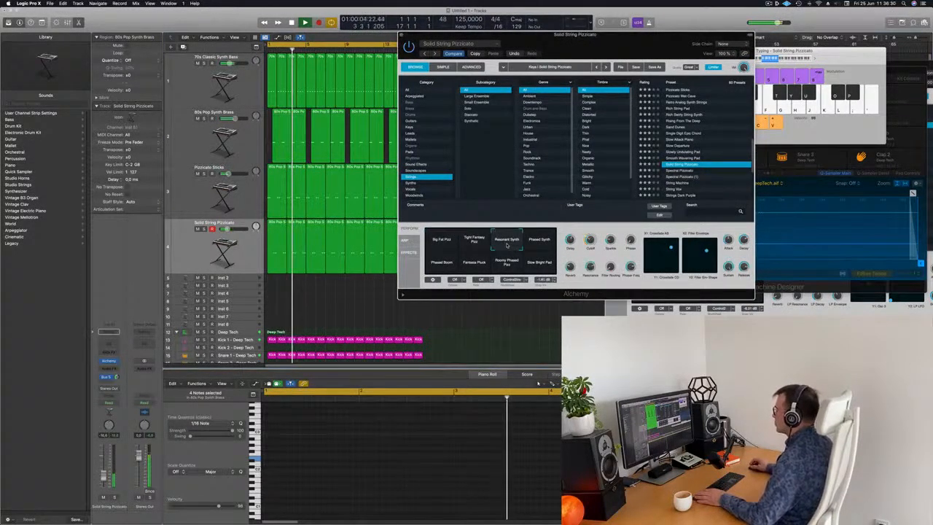
left_click(534, 244)
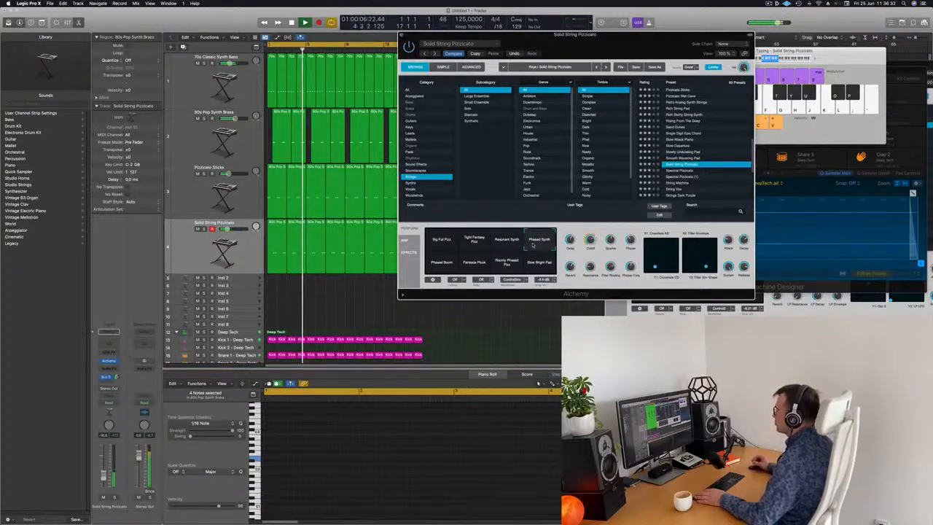
left_click(438, 265)
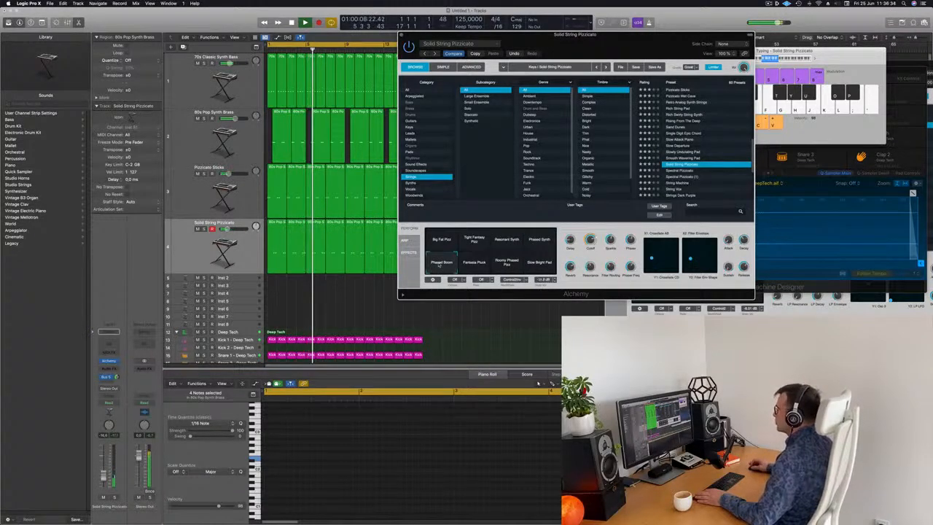
Audition more Alchemy snapshots and presets on the new string track, loading the Strings Dark Purple preset.
left_click(475, 264)
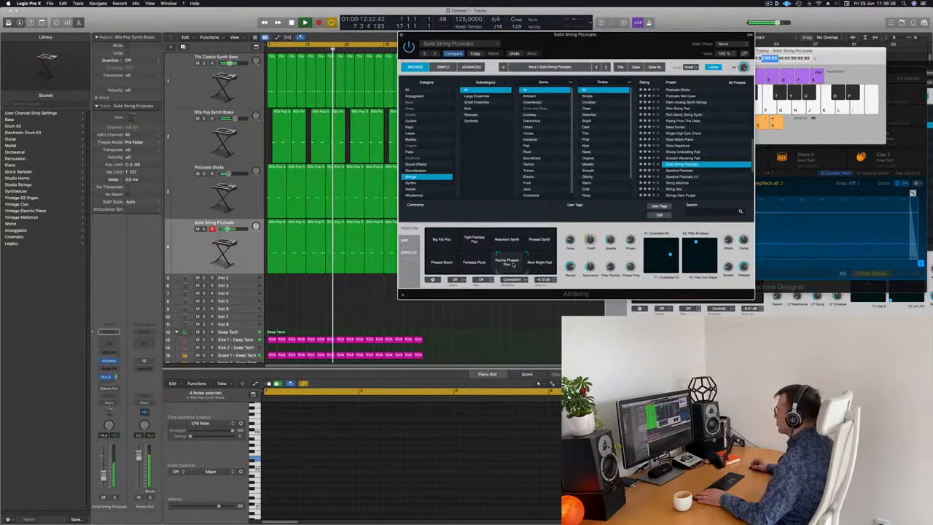
left_click(436, 239)
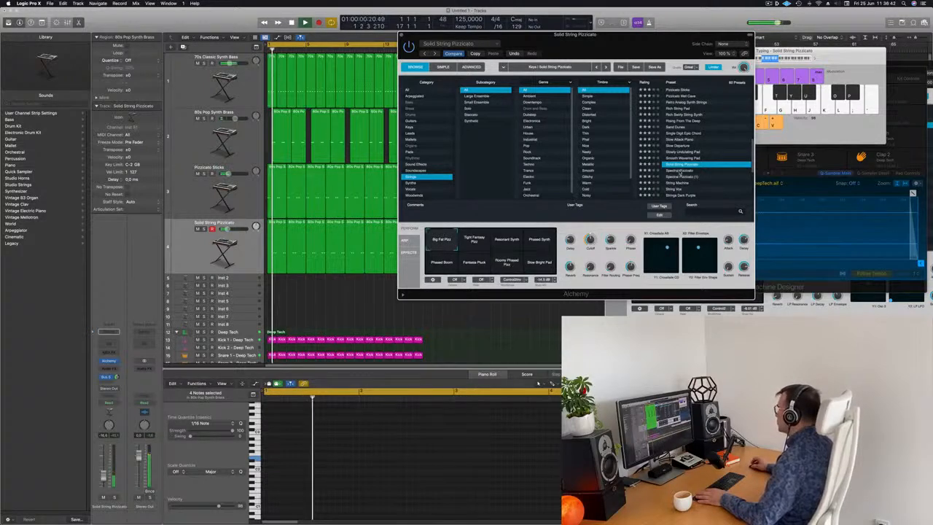
left_click(680, 171)
left_click(681, 183)
scroll(707, 174, "down", 1)
scroll(708, 173, "down", 2)
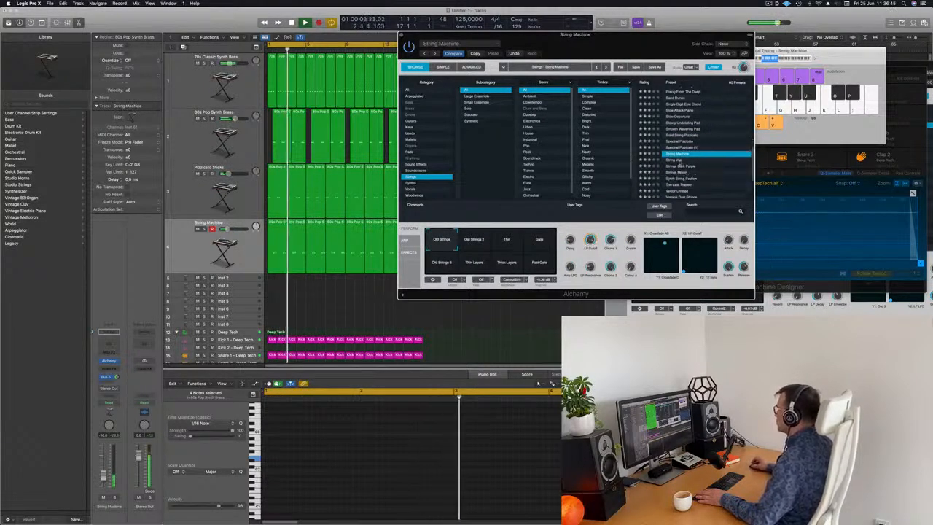
left_click(679, 166)
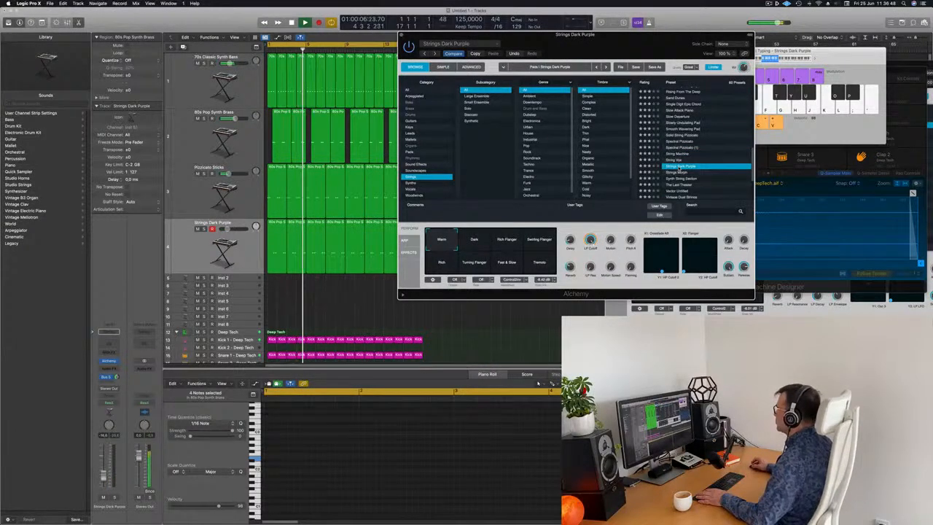
Nudge the Strings Dark Purple track's volume fader slightly and close the Alchemy window.
left_click_drag(650, 39, 604, 29)
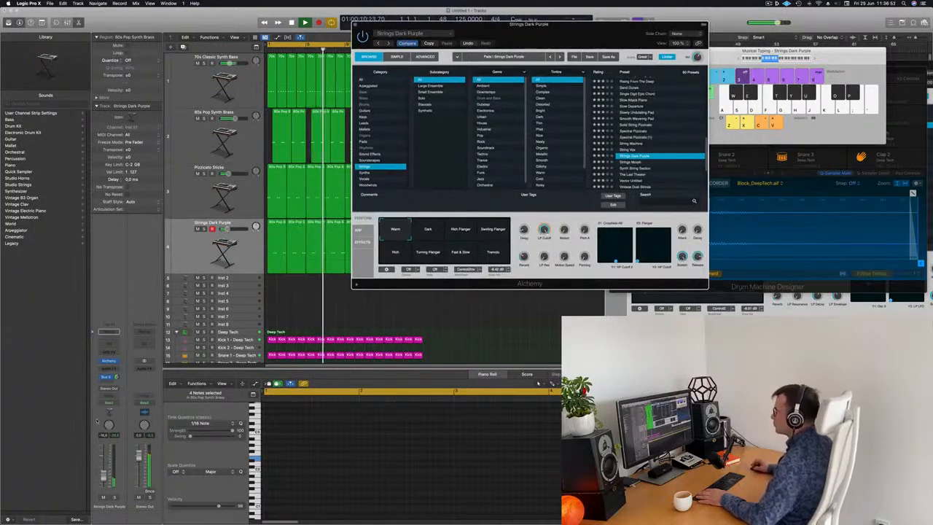
left_click_drag(103, 475, 104, 472)
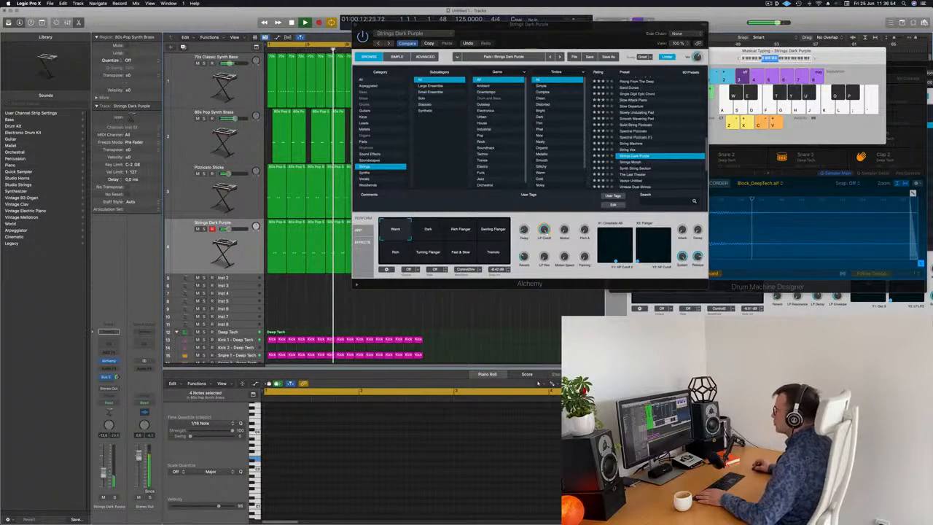
left_click_drag(373, 30, 431, 58)
left_click(413, 52)
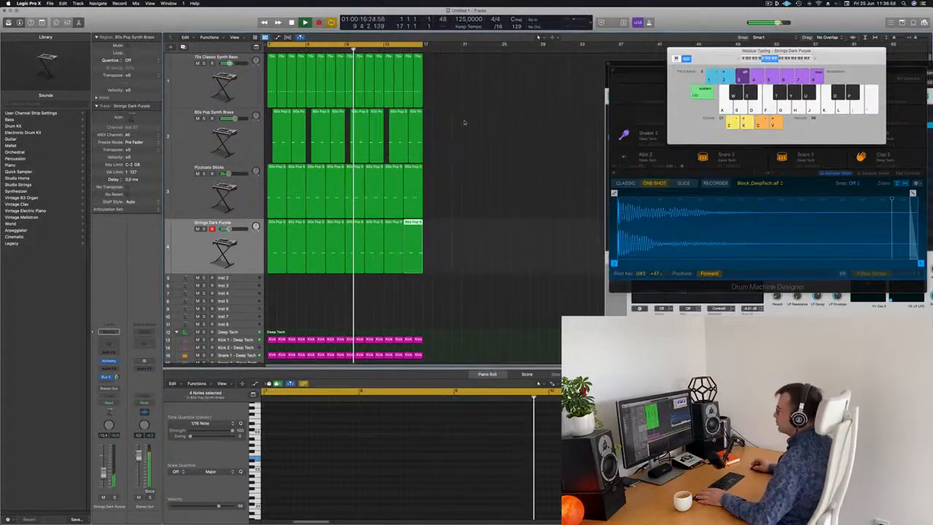
scroll(456, 155, "down", 3)
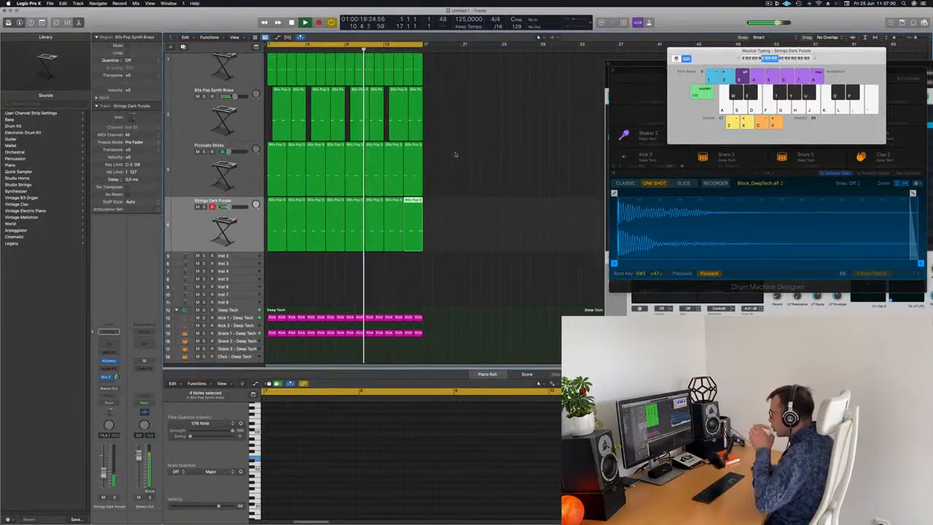
scroll(456, 155, "up", 3)
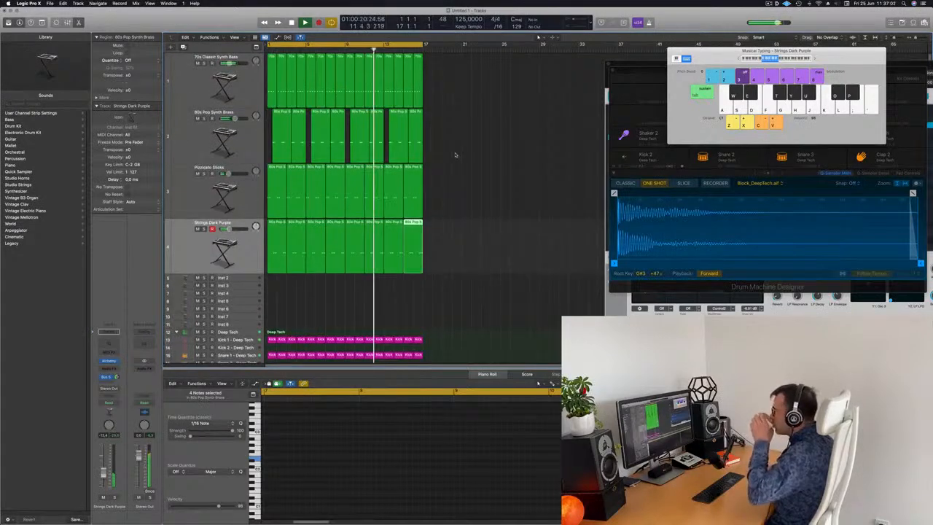
Select the Inst 2 track and load a stereo Retro Synth instrument on it.
key("Down")
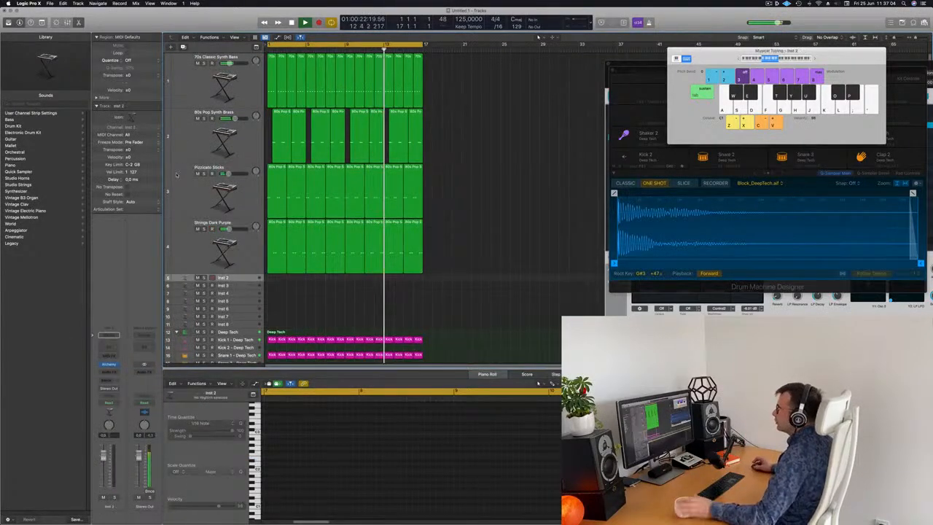
left_click(116, 365)
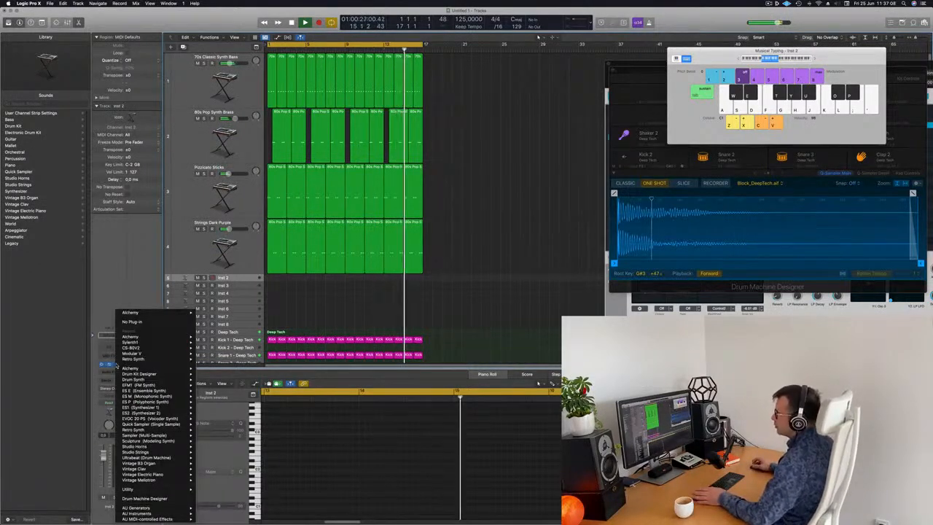
mouse_move(198, 359)
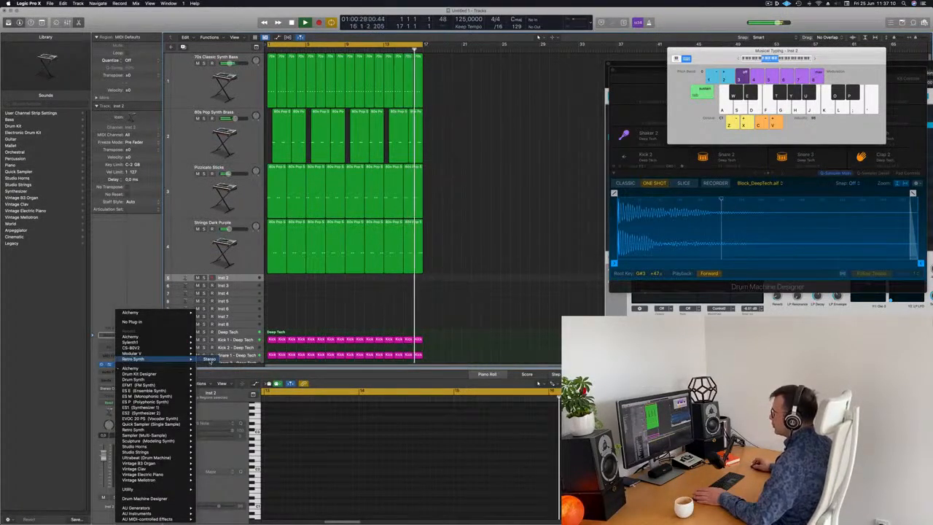
left_click(209, 359)
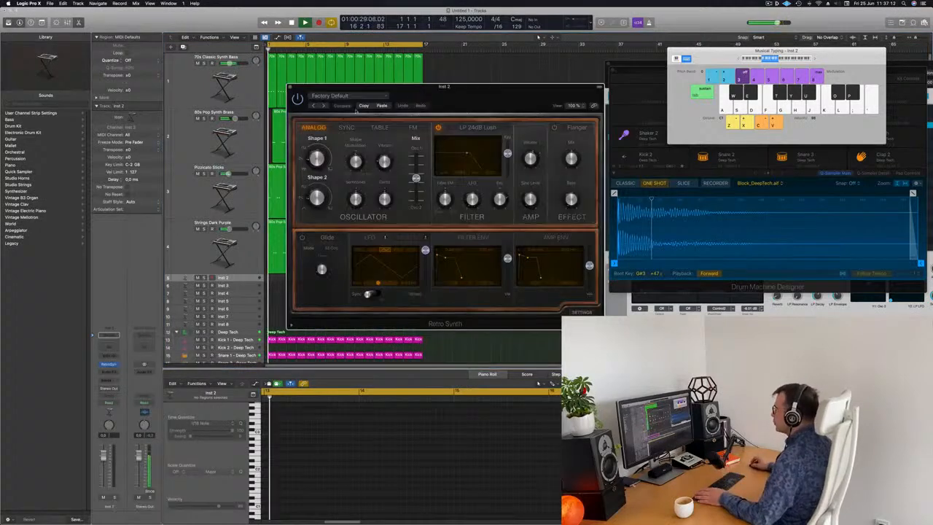
Enlarge the Inst 2 track's height in the arrangement.
left_click_drag(479, 85, 436, 84)
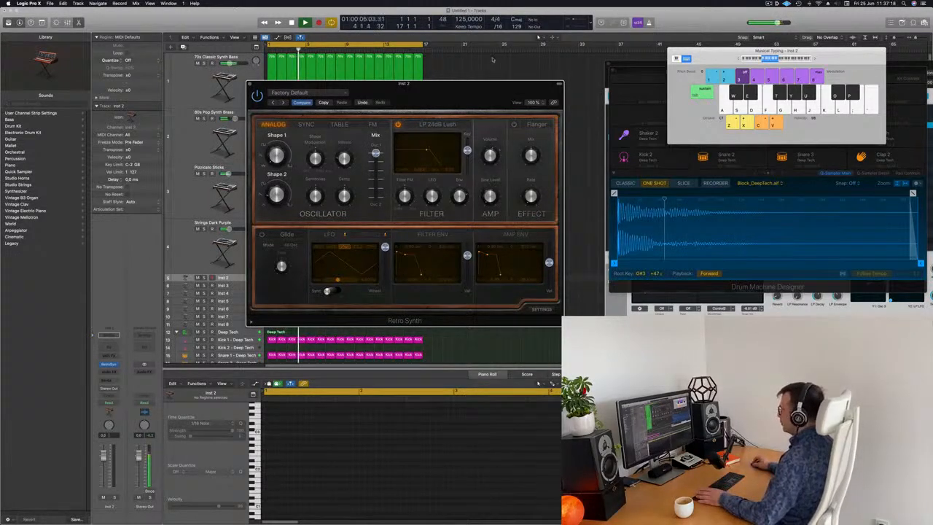
left_click_drag(490, 62, 493, 60)
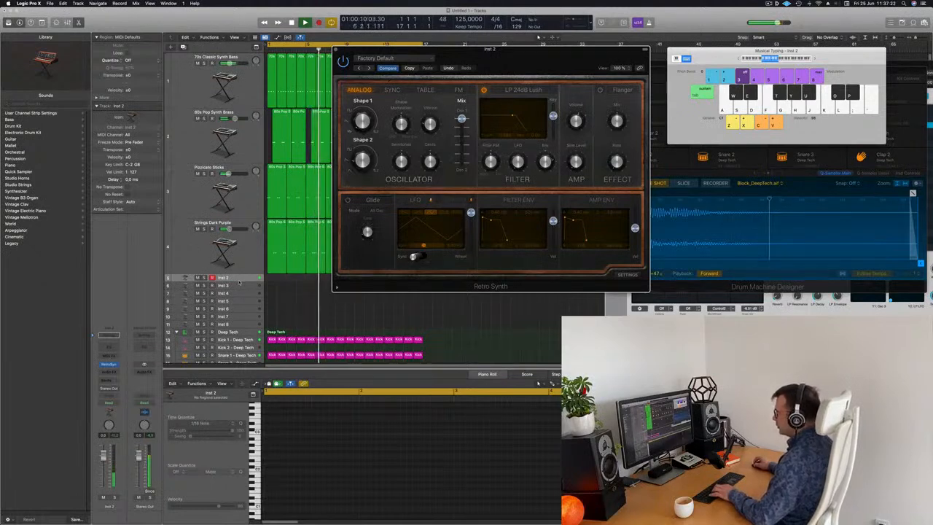
left_click(244, 281)
key("f")
left_click_drag(243, 282, 242, 294)
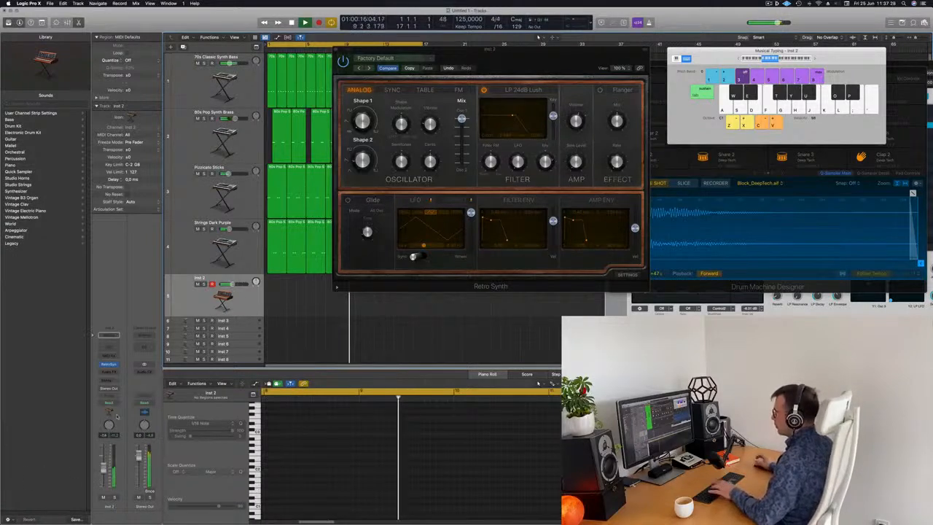
Tweak the Retro Synth's filter and LFO modulation settings.
left_click_drag(513, 115, 513, 110)
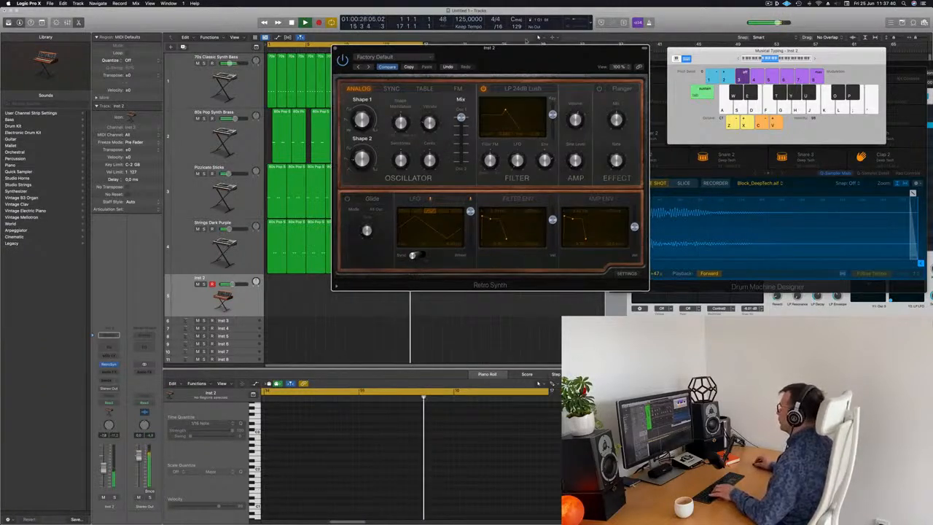
left_click_drag(544, 56, 520, 40)
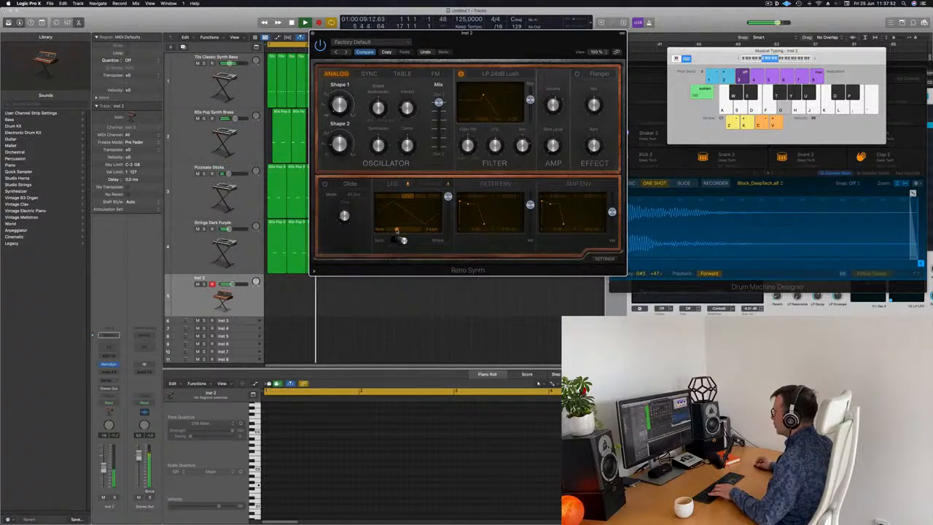
key("g")
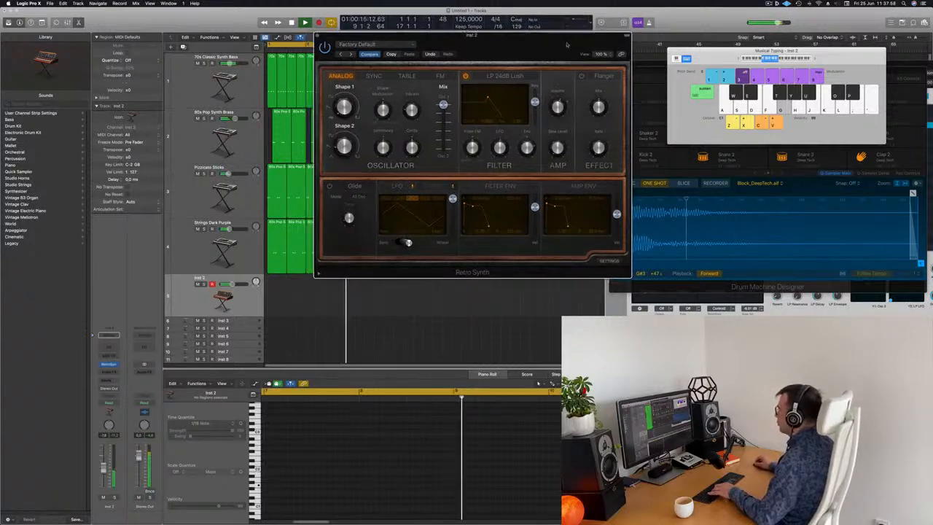
left_click_drag(405, 221, 480, 236)
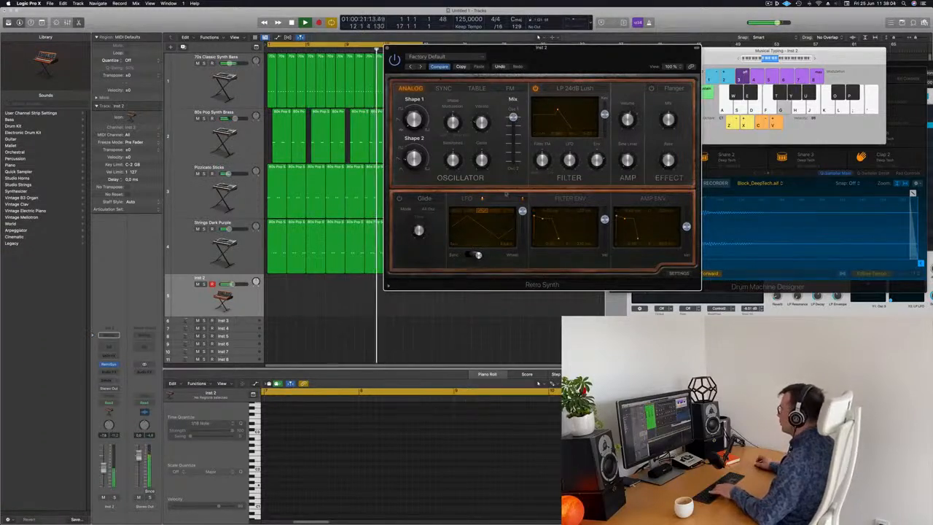
left_click_drag(593, 62, 595, 43)
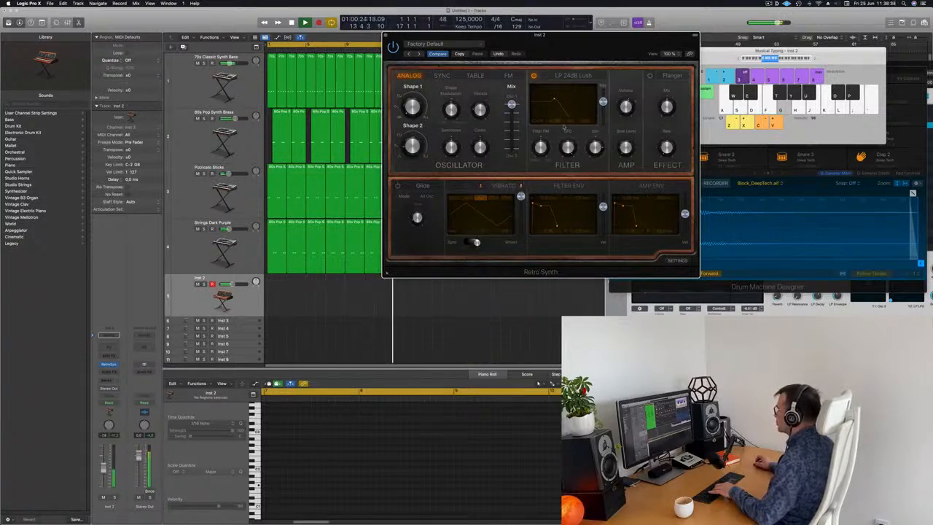
left_click_drag(595, 43, 608, 36)
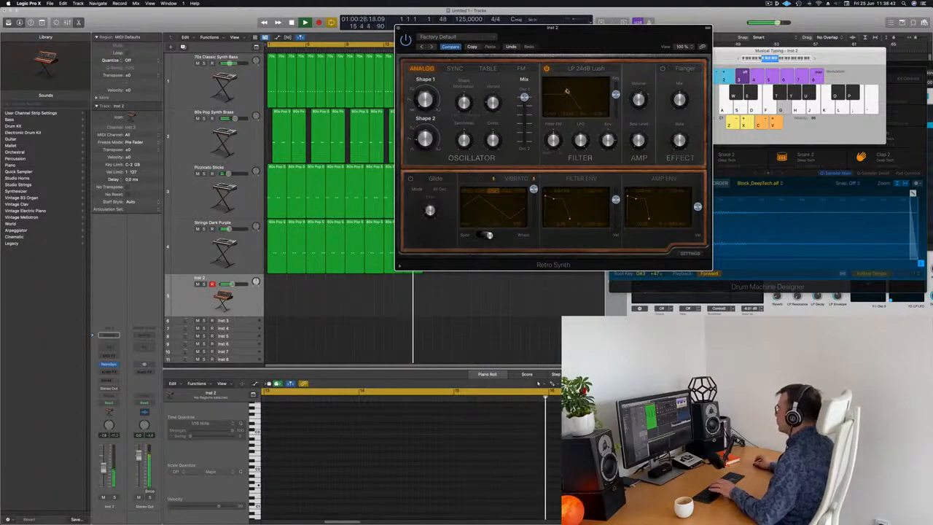
left_click_drag(601, 38, 667, 30)
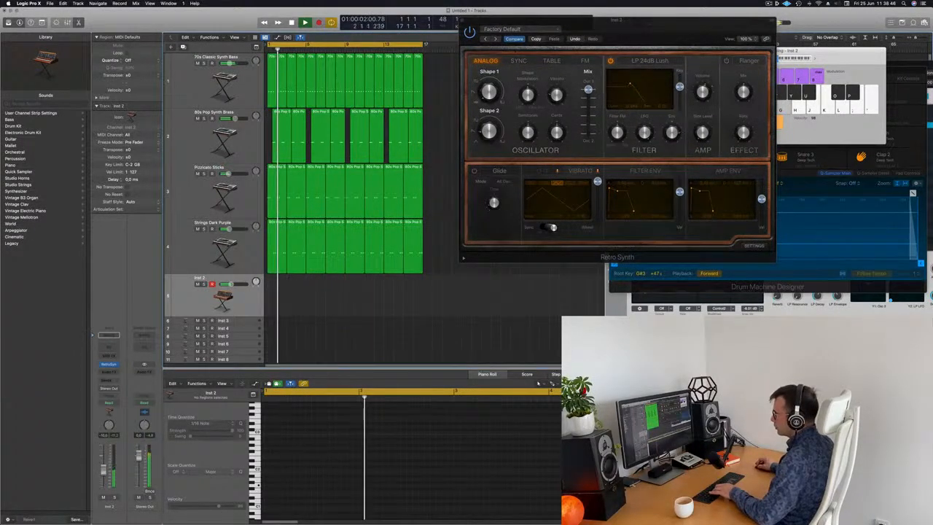
Insert a Compressor in the Inst 2 track's audio effect slot.
left_click(109, 374)
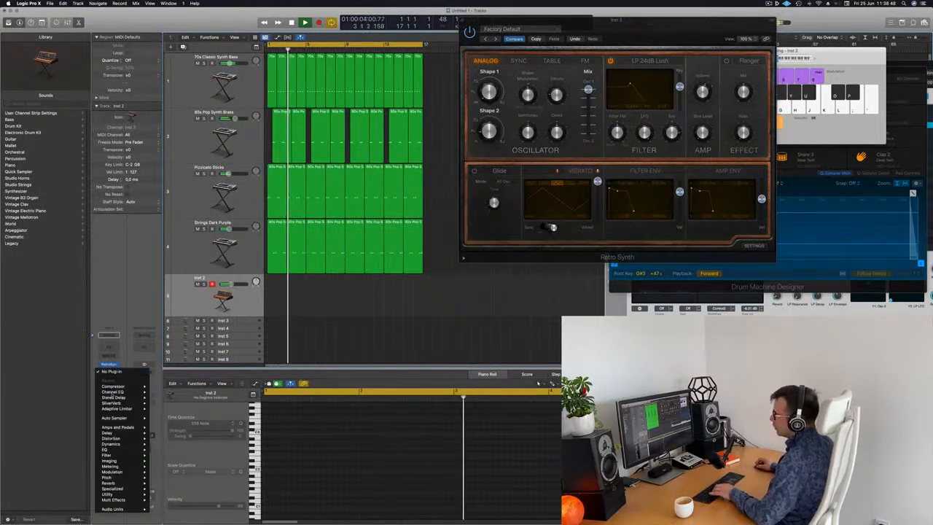
mouse_move(124, 388)
left_click(164, 387)
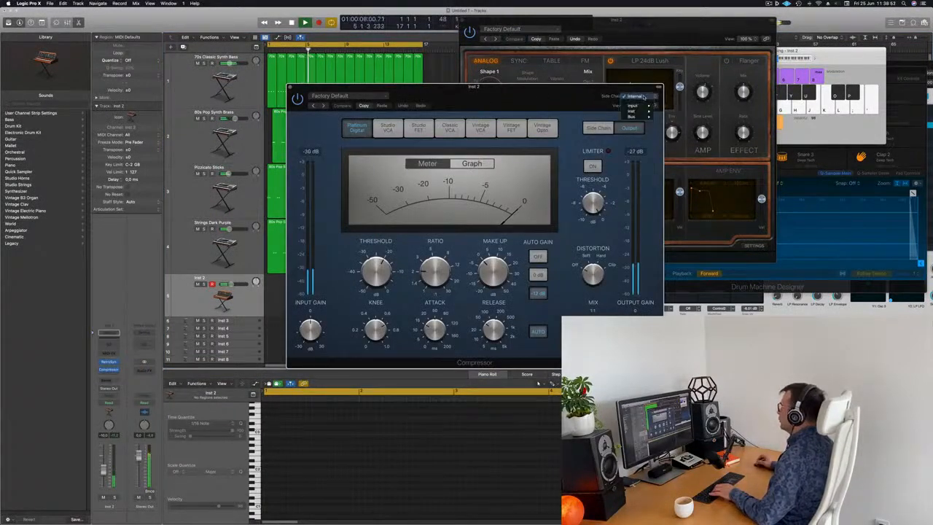
Set the compressor's side chain to Kick 1 - Deep Tech and its ratio to 3.9:1, then close it.
mouse_move(642, 113)
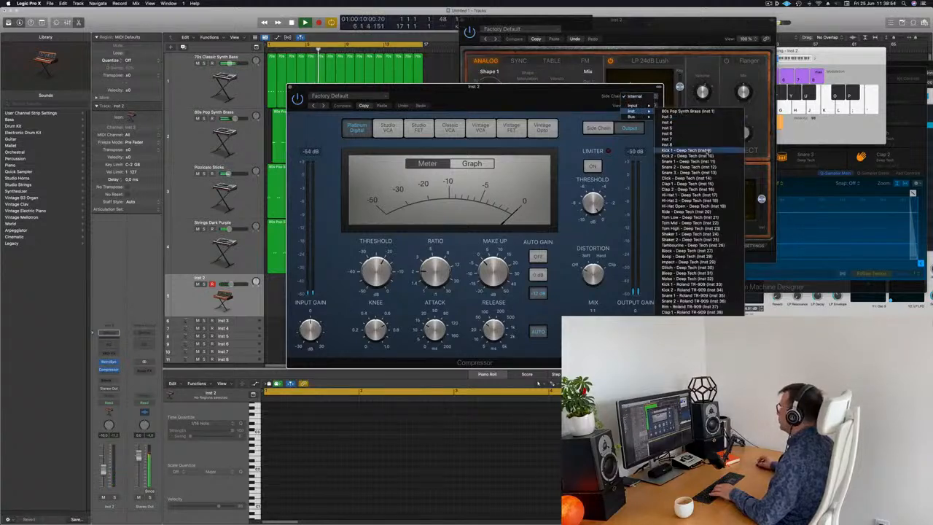
left_click(689, 150)
left_click_drag(474, 86, 527, 63)
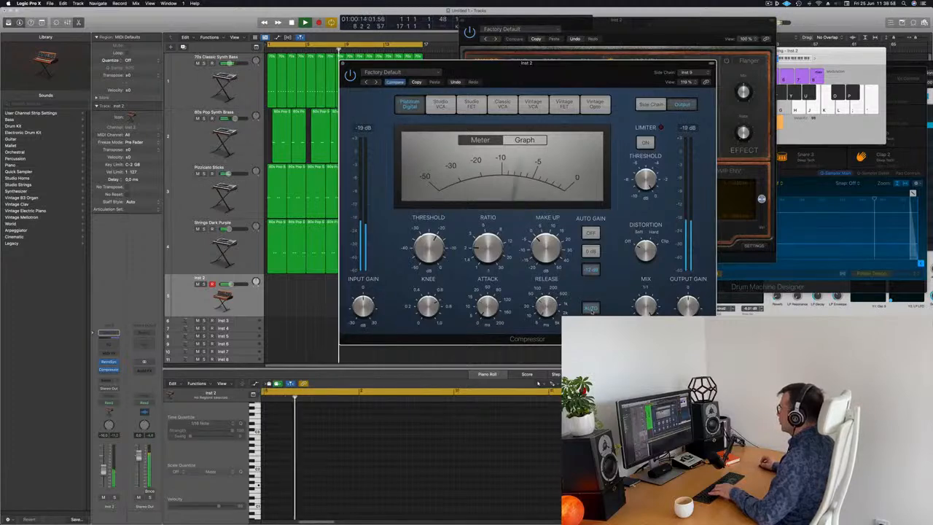
left_click_drag(487, 234, 489, 227)
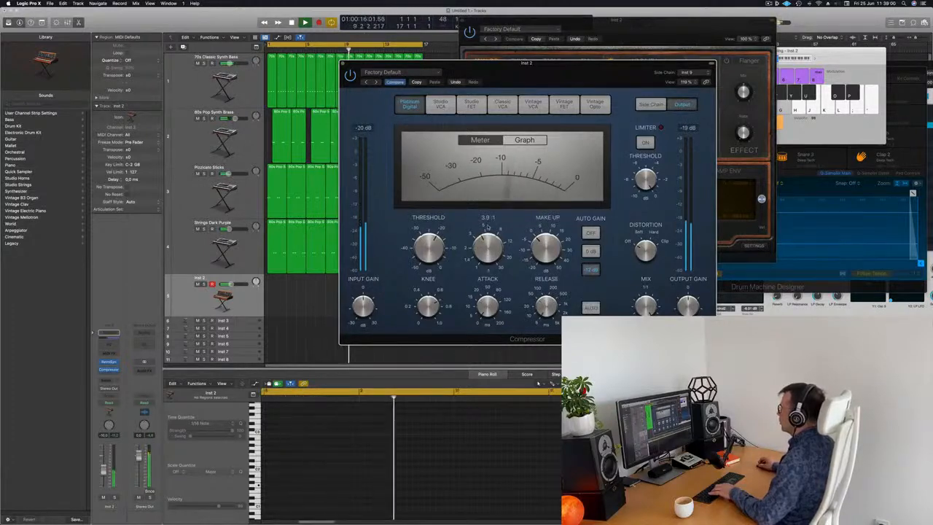
key("super+w")
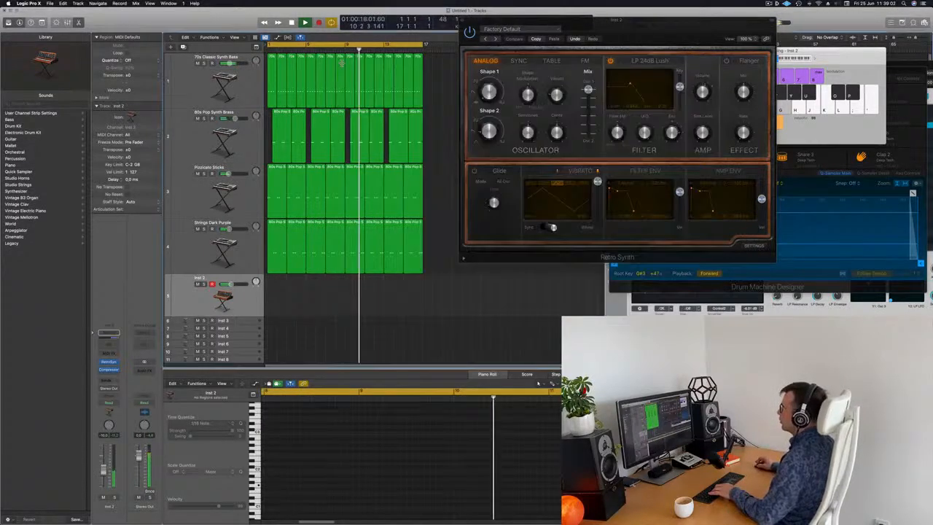
Record a one-note region on Inst 2 and move it to the start of the arrangement.
key("r")
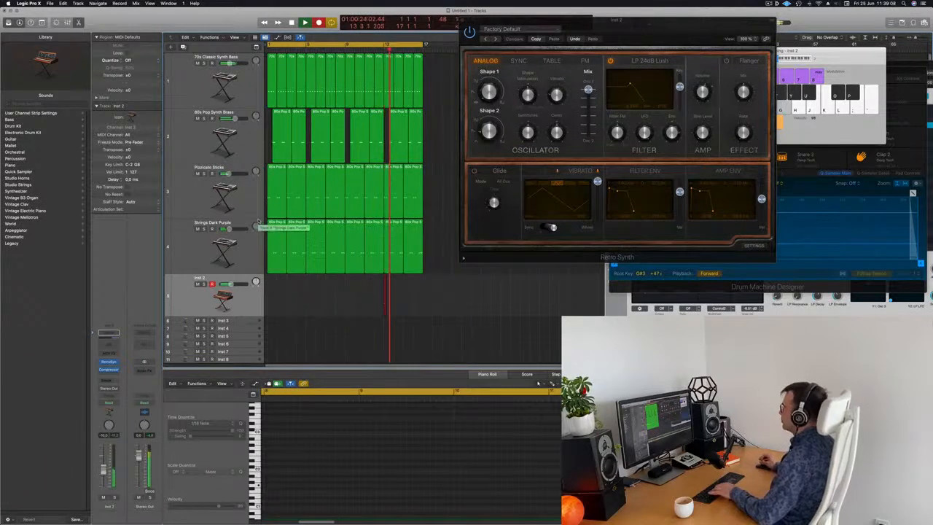
key("space")
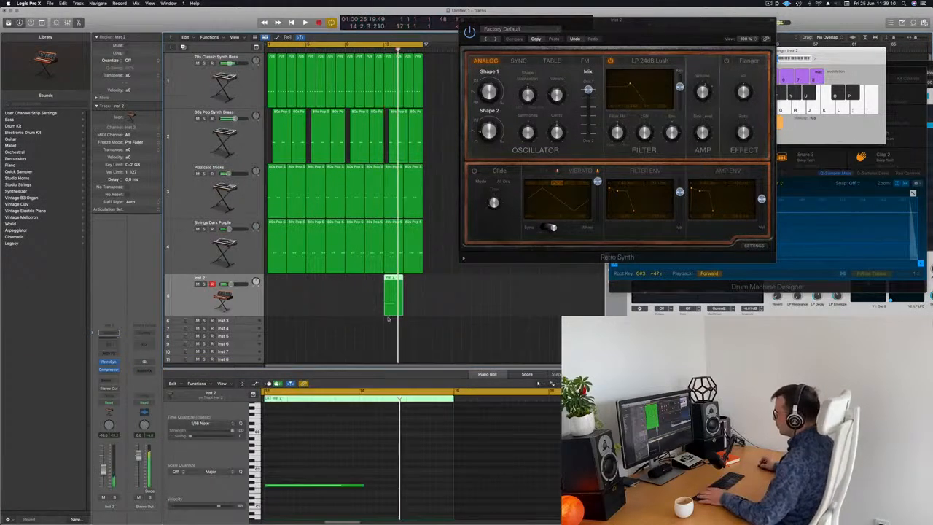
left_click_drag(386, 280, 271, 283)
key("space")
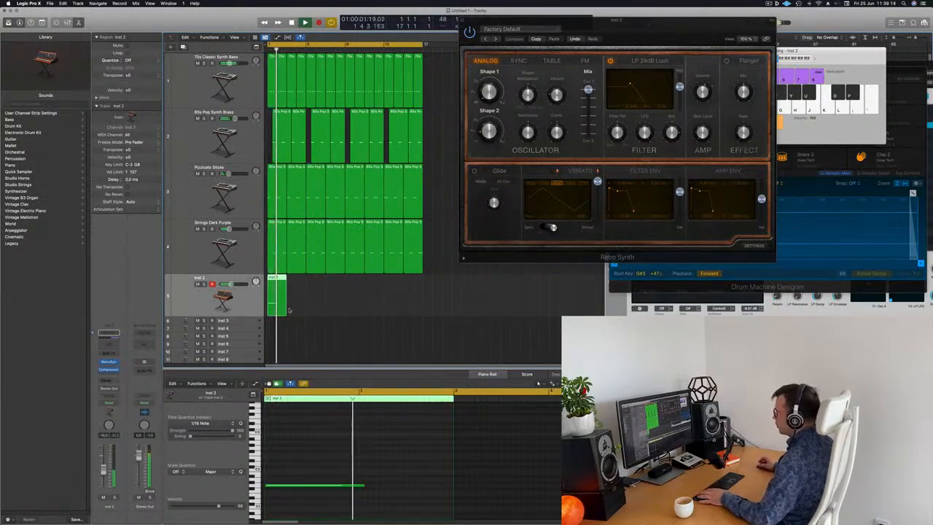
Shorten the recorded note slightly in the piano roll.
left_click_drag(364, 487, 358, 486)
key("space")
key("space")
Play back the arrangement with the new side-chained synth note and return to the start.
left_click_drag(670, 34, 586, 119)
key("space")
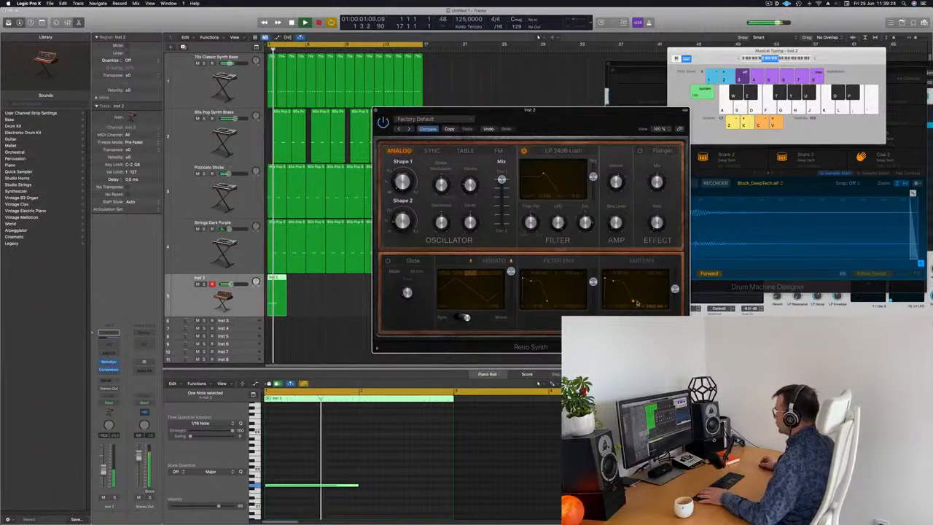
key("space")
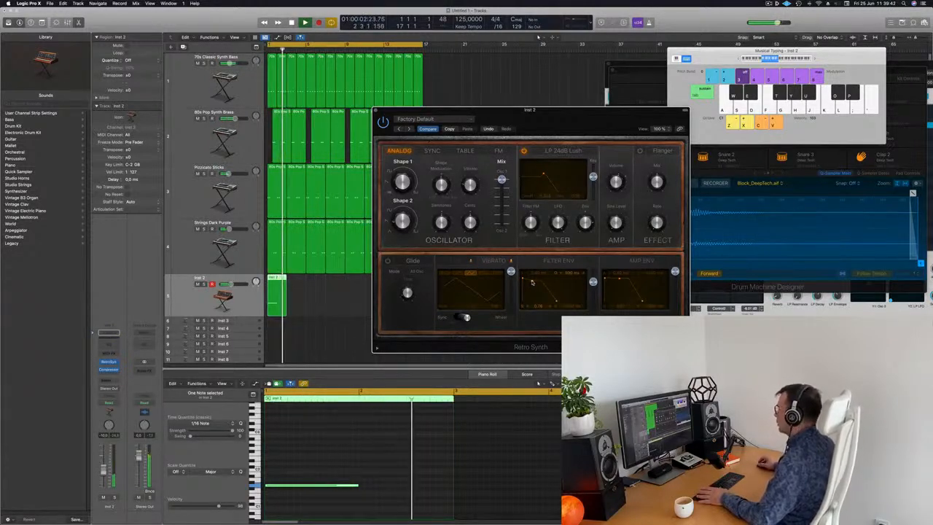
key("Return")
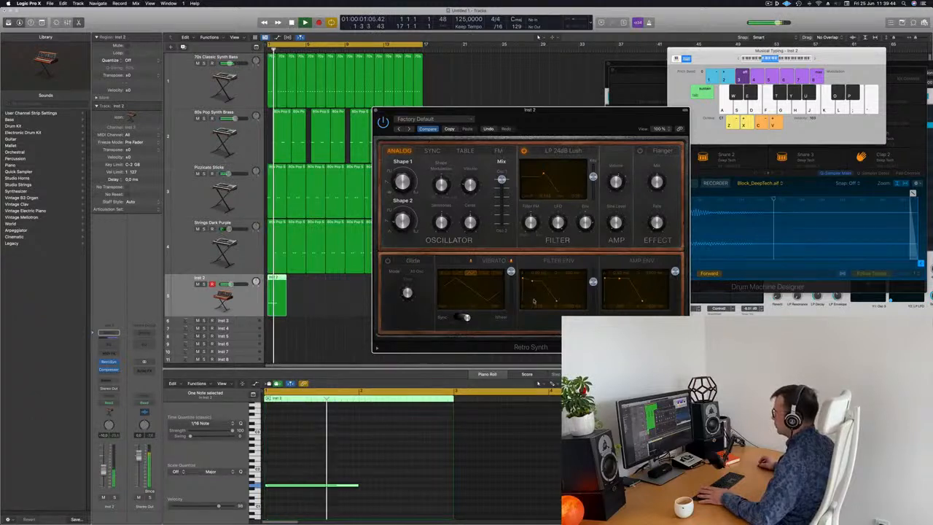
Close the Retro Synth and copy the Inst 2 note region so four regions sit spaced along the first bars.
key("Return")
left_click(380, 112)
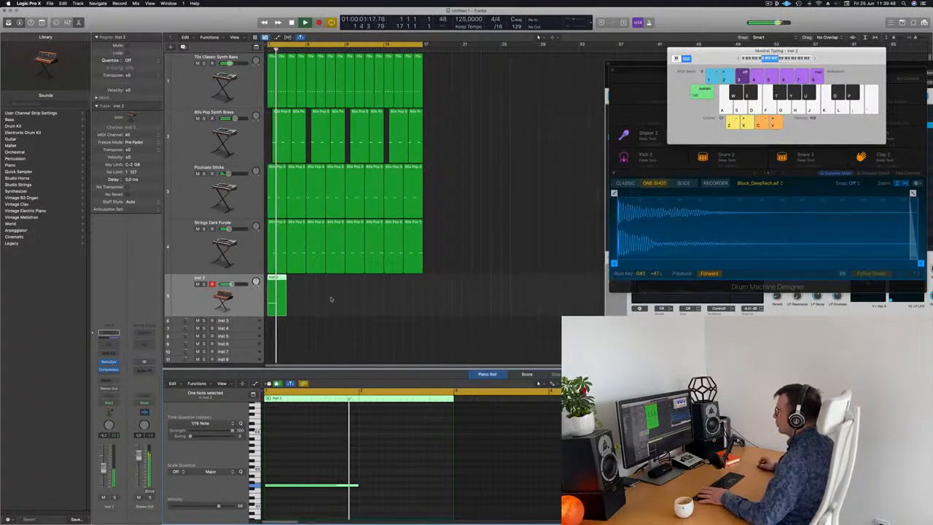
key("Return")
left_click_drag(277, 278, 341, 292)
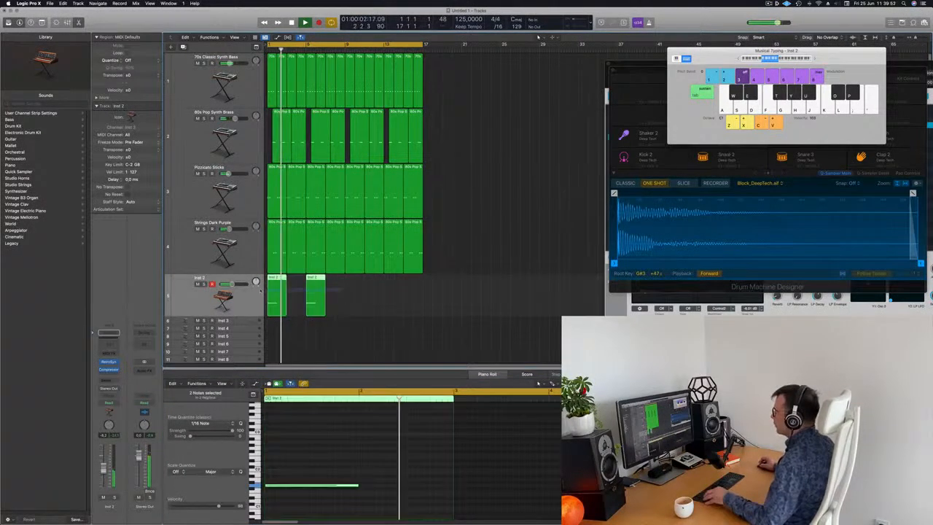
left_click_drag(278, 278, 357, 290)
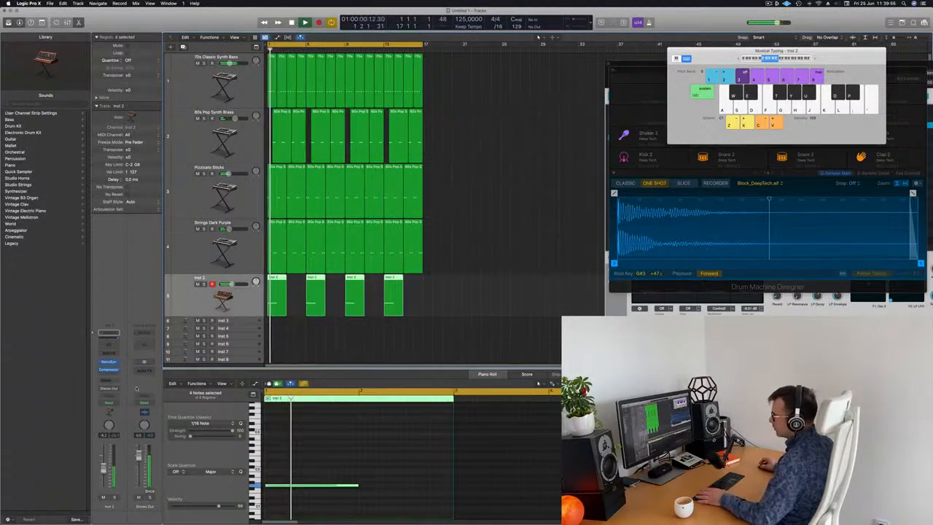
Insert a stereo Chorus plug-in in the Inst 2 channel's audio effect slots.
left_click(112, 375)
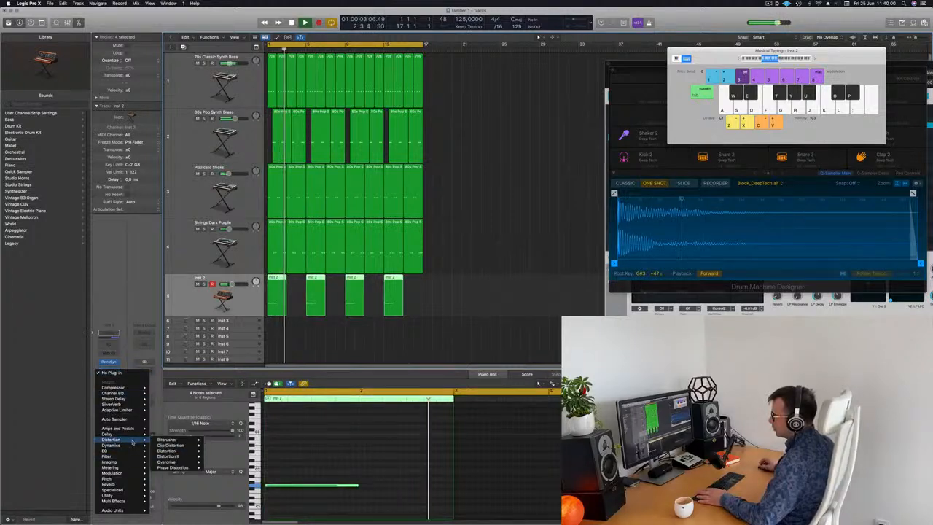
mouse_move(129, 476)
mouse_move(165, 475)
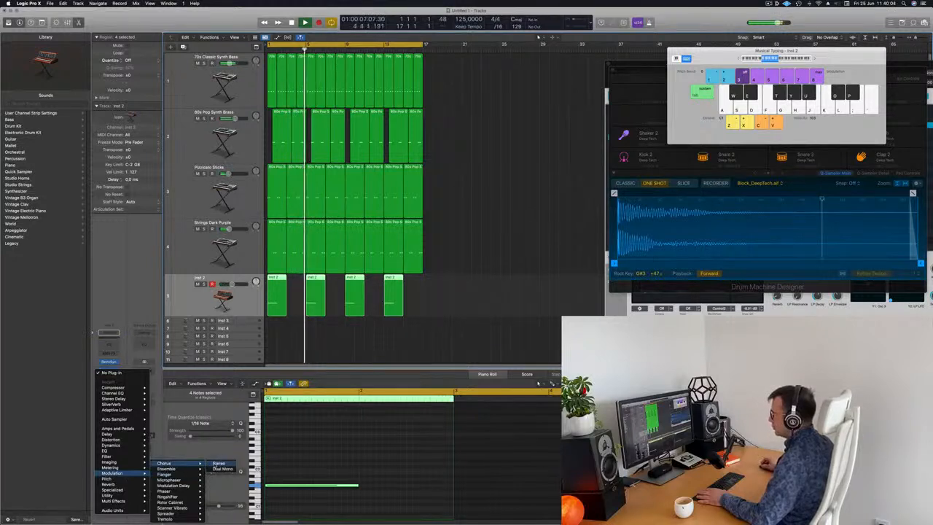
left_click(165, 464)
left_click_drag(346, 86, 520, 130)
Audition several Chorus presets, then recall the default setting.
left_click(471, 147)
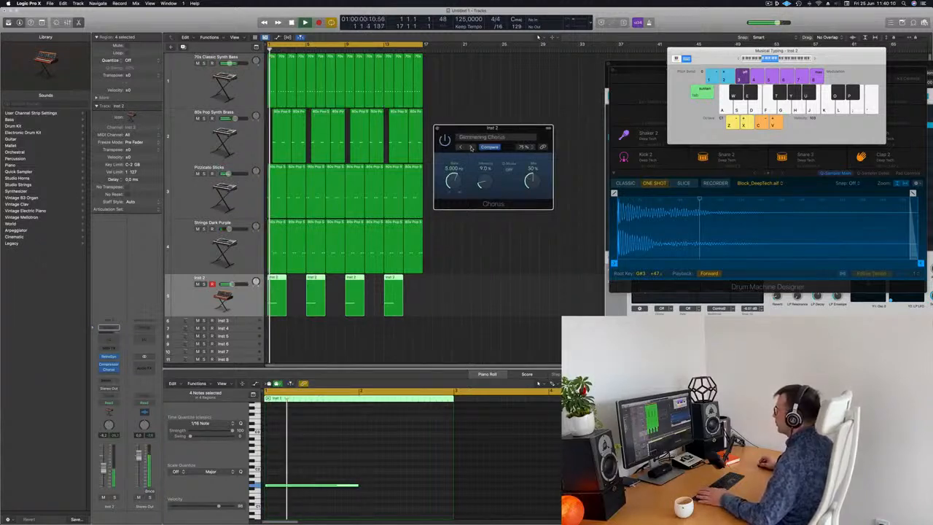
left_click(471, 146)
left_click(471, 147)
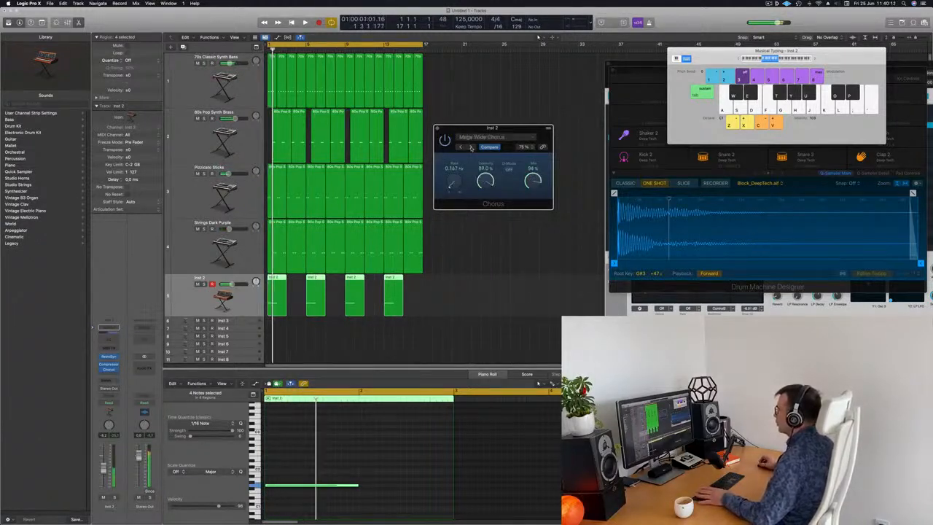
left_click(471, 146)
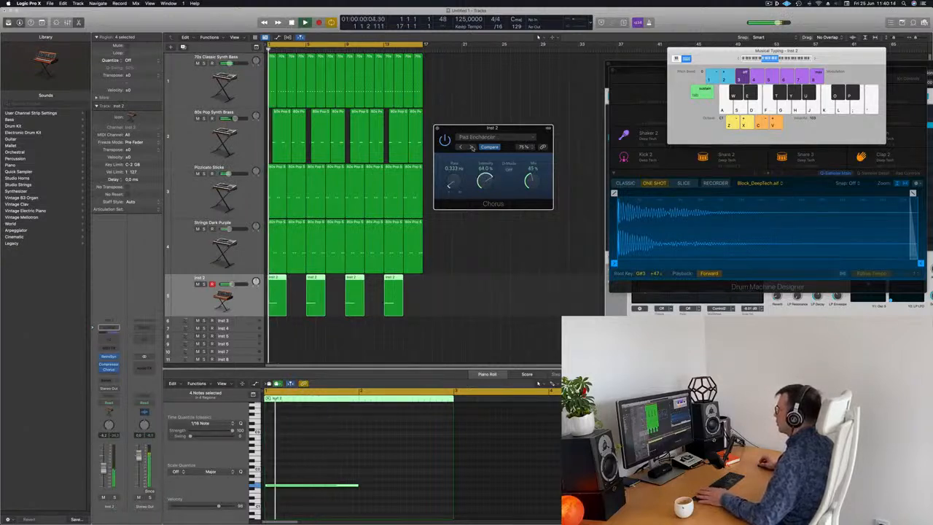
left_click(492, 138)
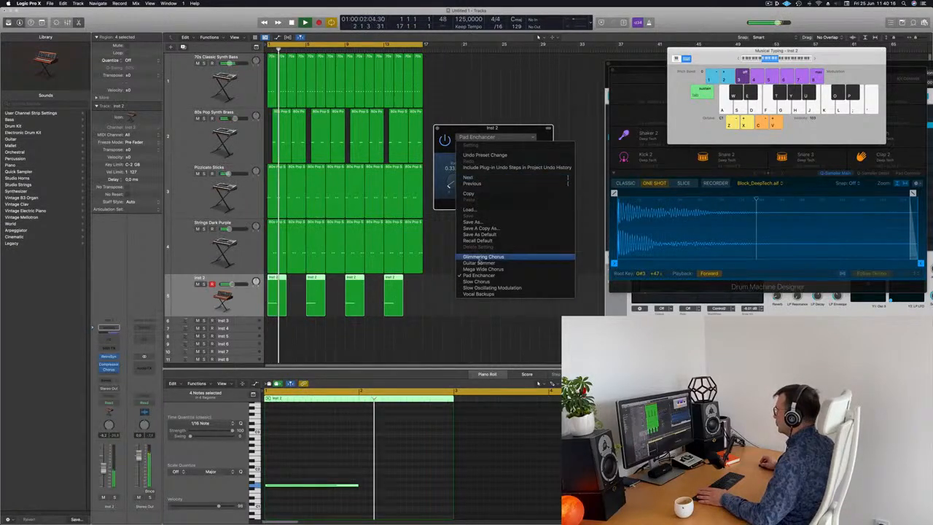
left_click(491, 240)
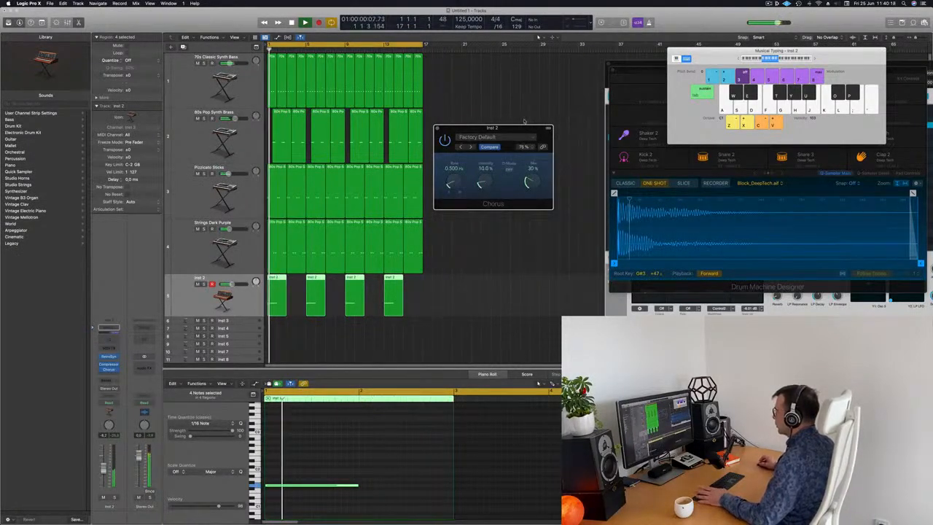
Adjust the Chorus mix and output settings, then close the plug-in window.
left_click_drag(525, 131, 516, 130)
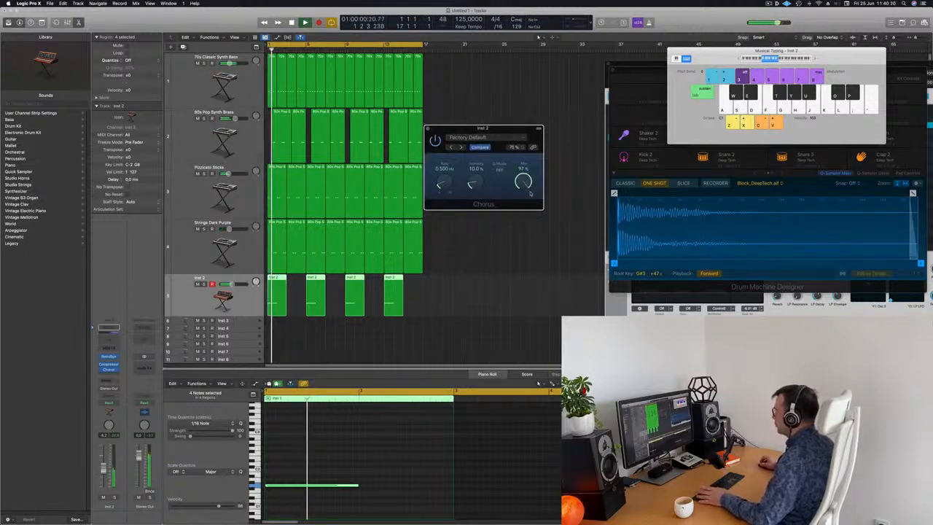
key("Return")
left_click(499, 172)
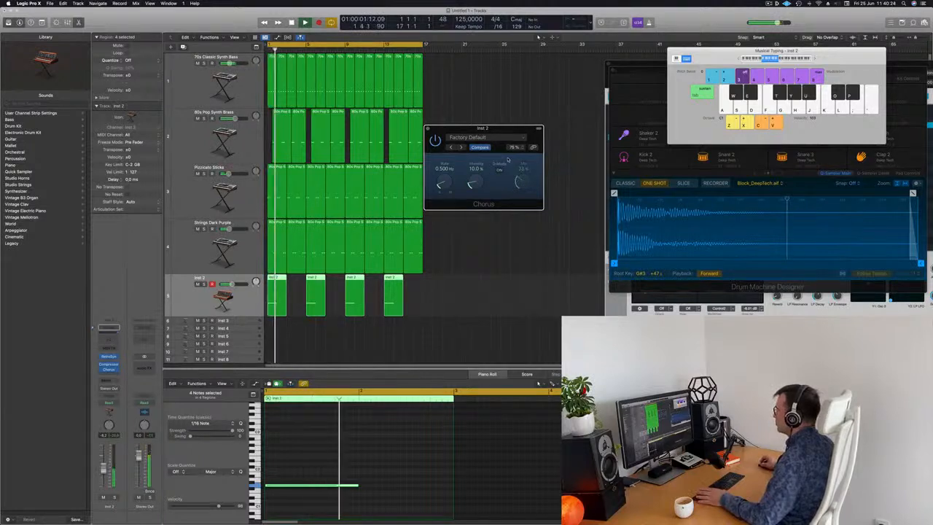
mouse_move(502, 129)
left_mouse_down()
mouse_move(549, 135)
mouse_move(504, 130)
left_mouse_up()
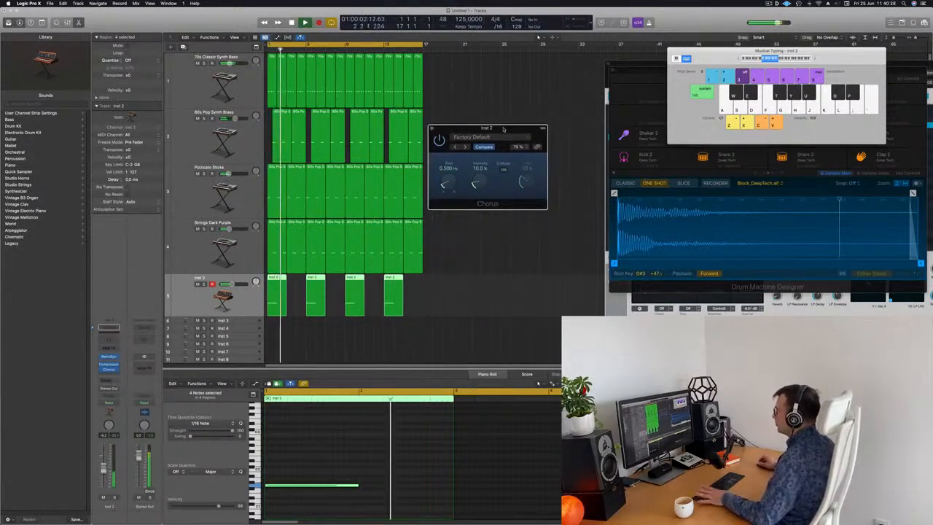
left_click(431, 129)
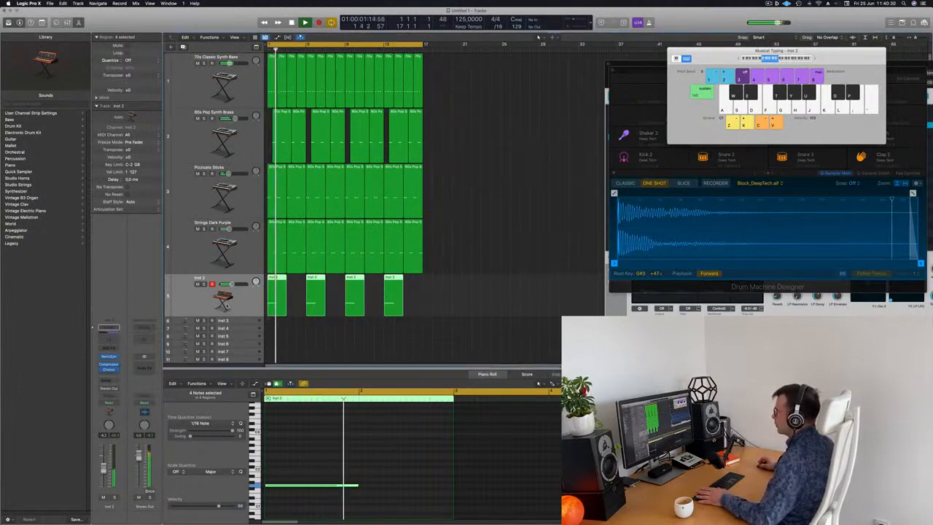
Add a Channel EQ to Inst 2 and enable its low cut at about 478 Hz, then close it.
left_click(107, 342)
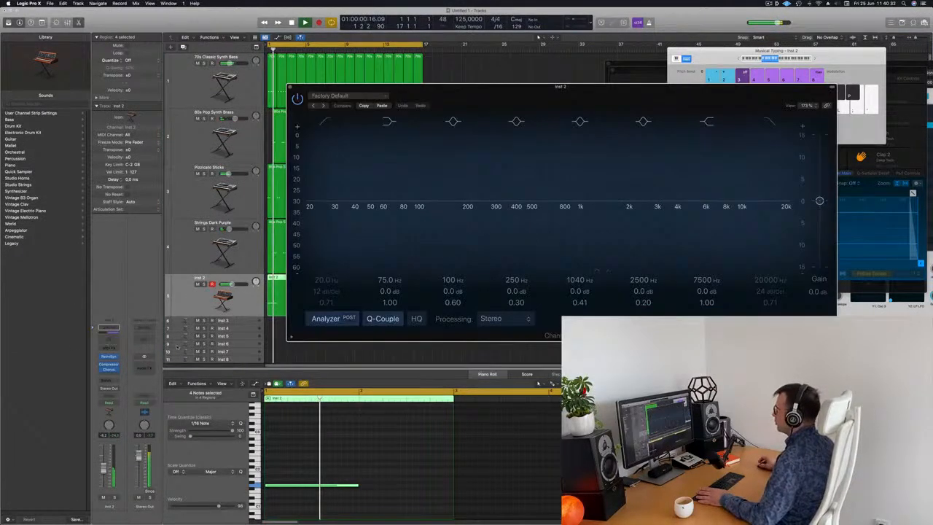
left_click(326, 122)
left_click_drag(307, 209, 528, 213)
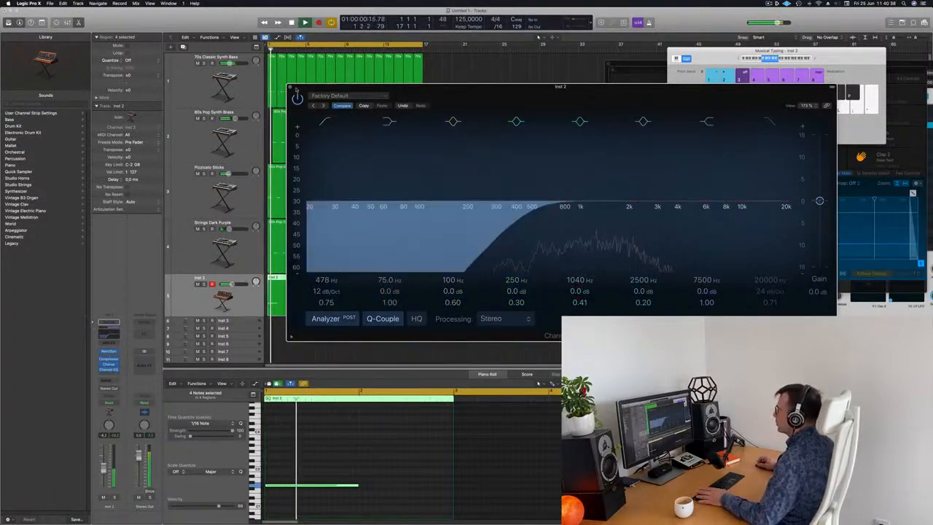
left_click(289, 88)
Play the arrangement to hear the processed synth, then clear the selection.
key("space")
key("space")
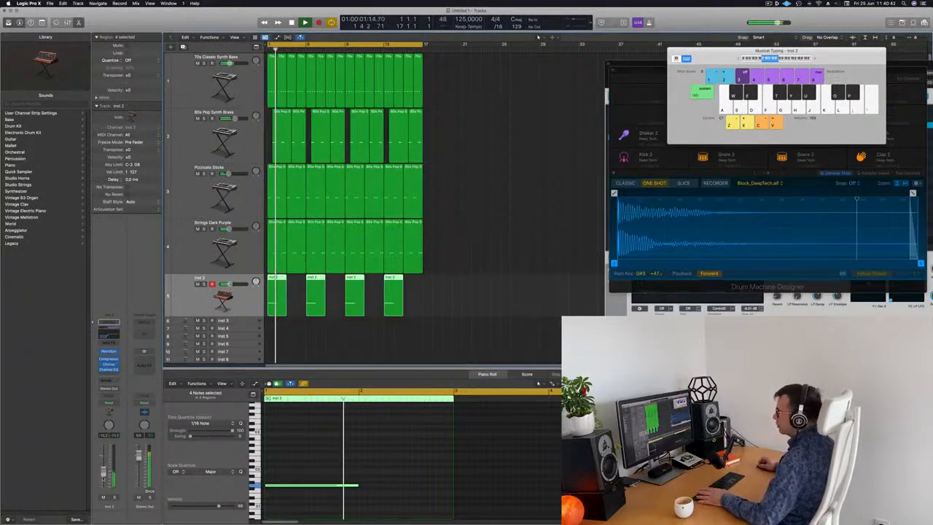
scroll(463, 284, "down", 1)
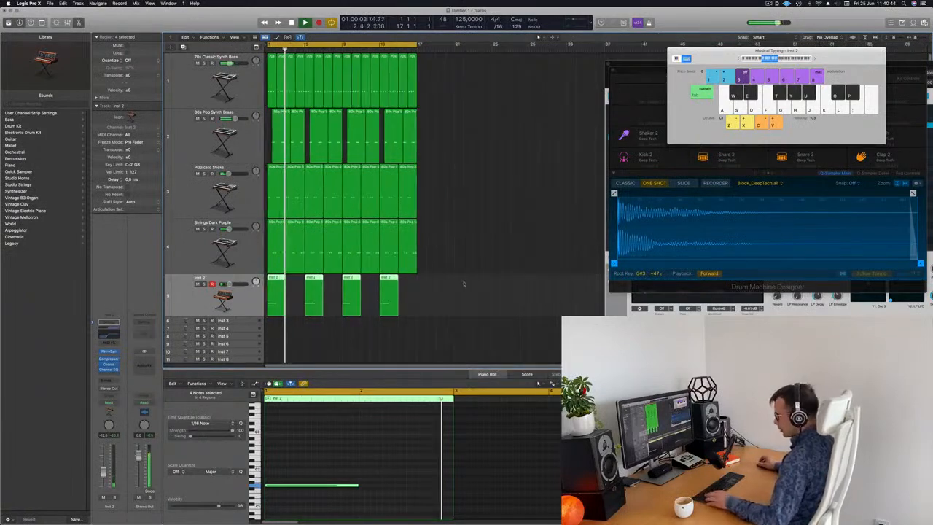
scroll(464, 283, "down", 1)
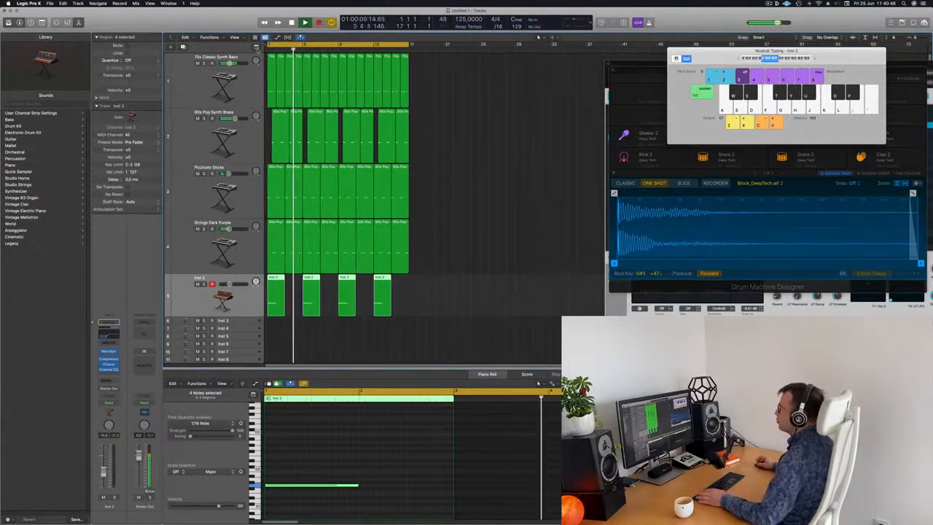
key("g")
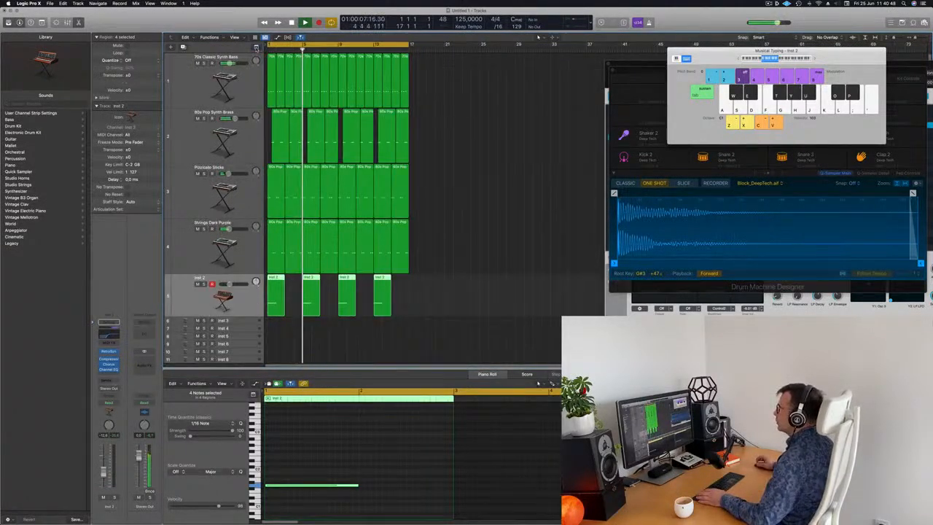
left_click(256, 48)
left_click(234, 37)
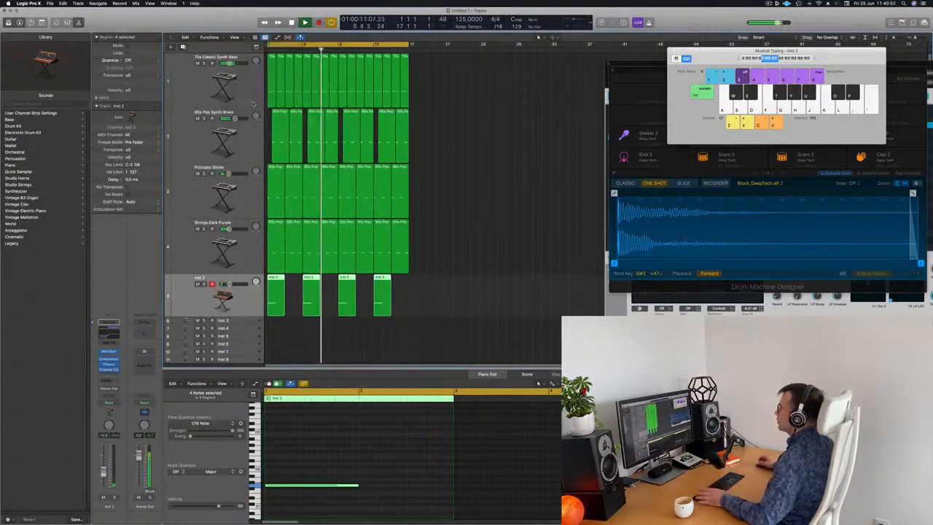
left_click(425, 98)
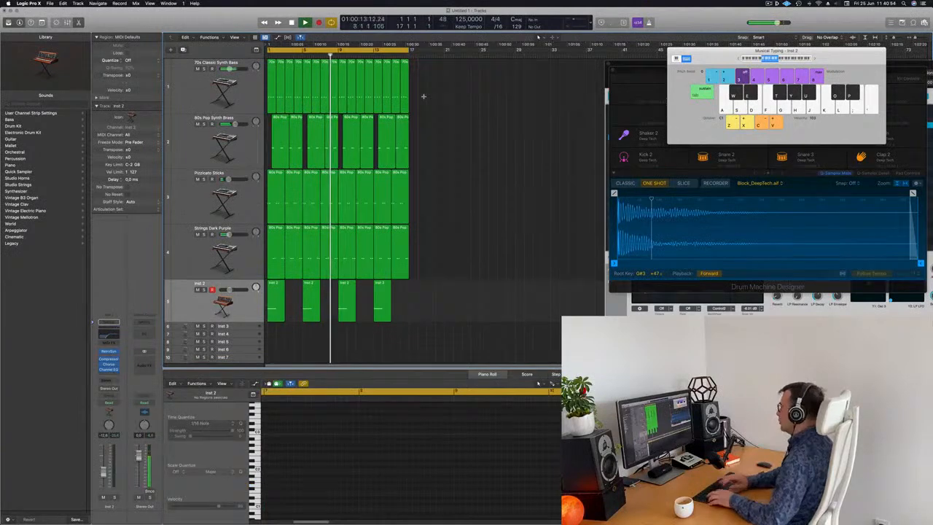
Select all regions and repeat them once to double the arrangement's length.
key("super+a")
key("super+r")
scroll(423, 96, "left", 5)
key("Return")
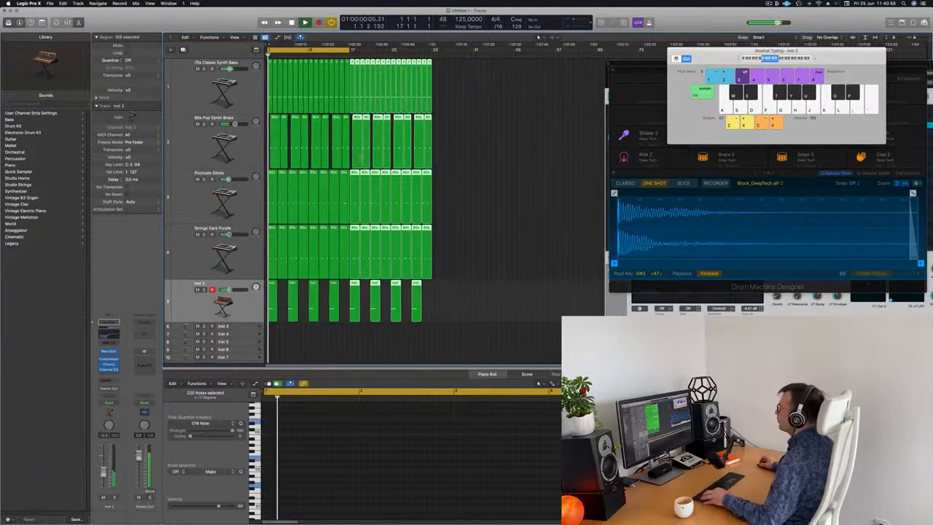
Review the extended arrangement across all tracks.
scroll(378, 159, "right", 4)
left_click(566, 199)
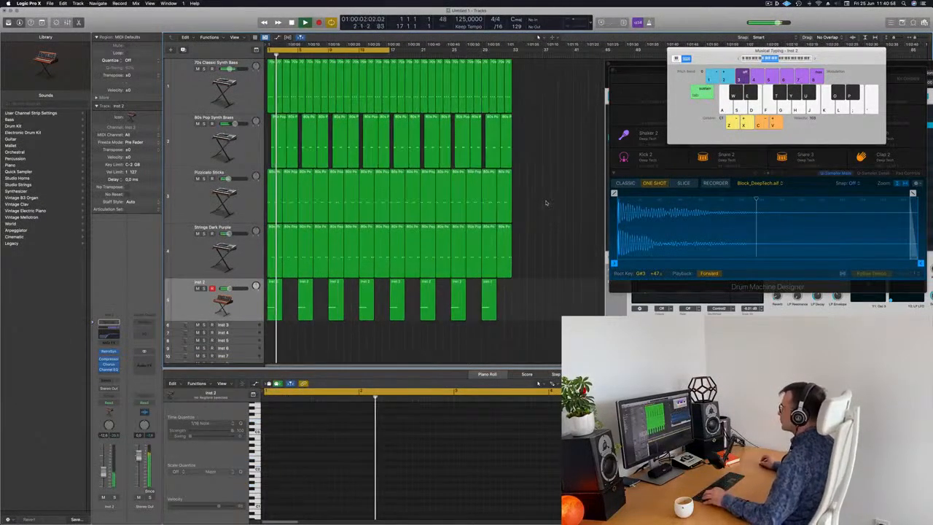
scroll(558, 193, "down", 2)
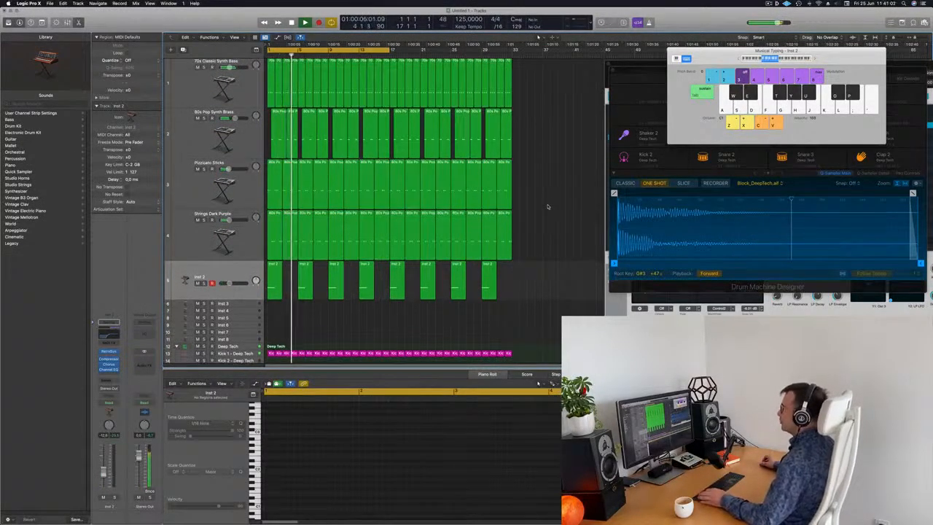
scroll(550, 206, "left", 1)
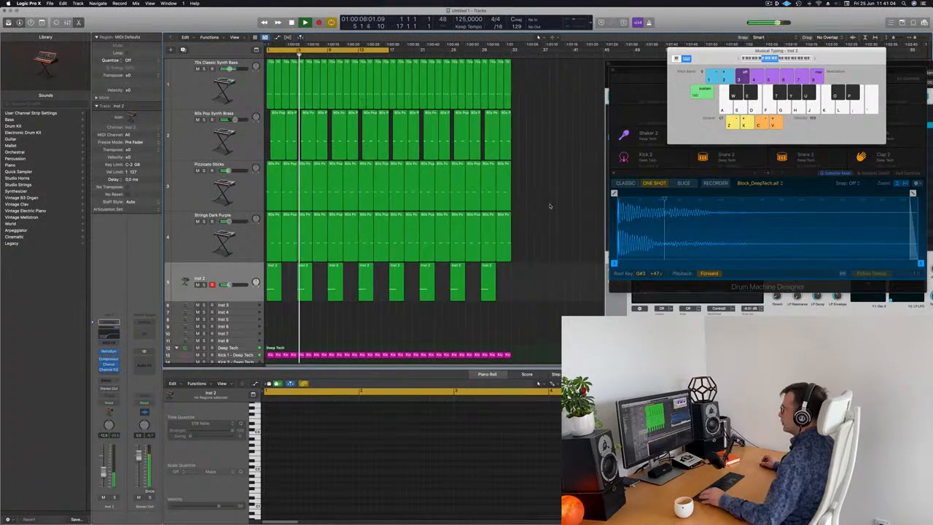
scroll(551, 205, "right", 2)
scroll(552, 205, "left", 3)
scroll(552, 205, "left", 1)
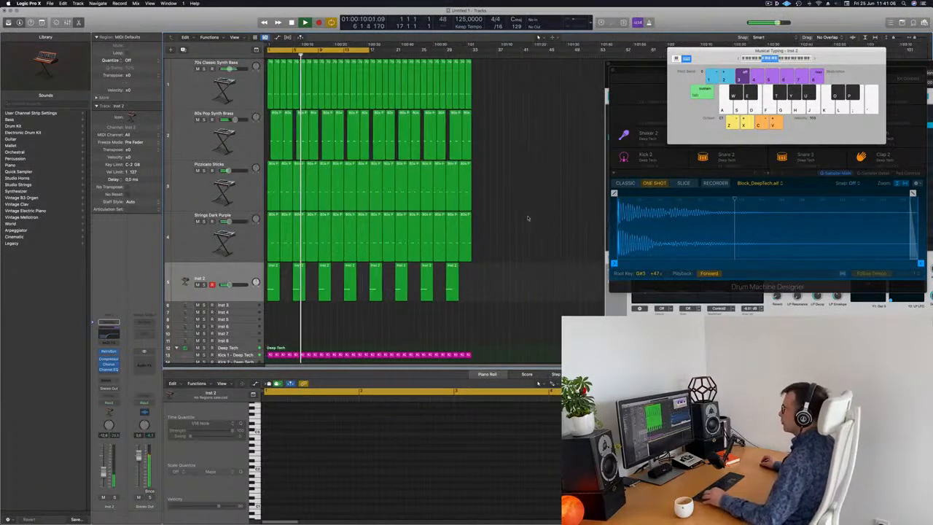
Duplicate the 70s Classic Synth Bass track and move the empty copy to the top of the track list.
left_click(188, 92)
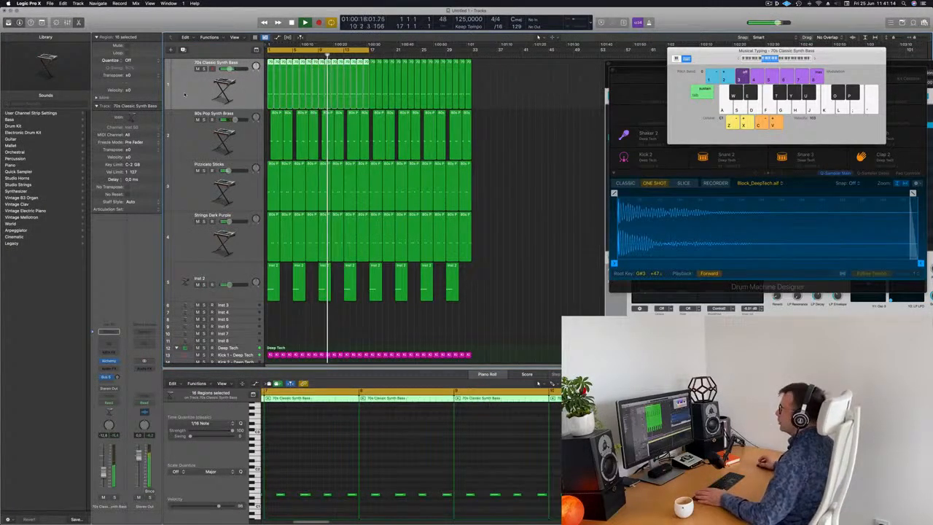
key("Return")
key("super+d")
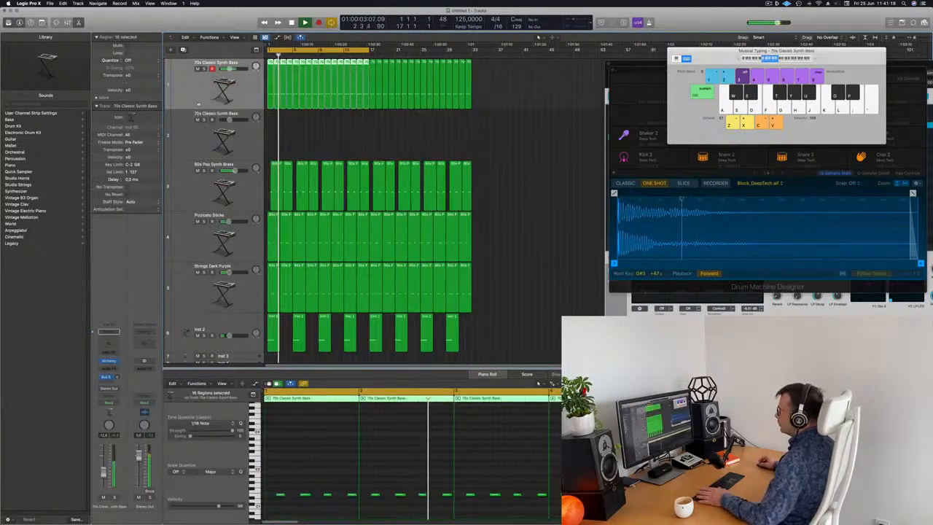
left_click(195, 112)
left_click_drag(195, 126, 209, 51)
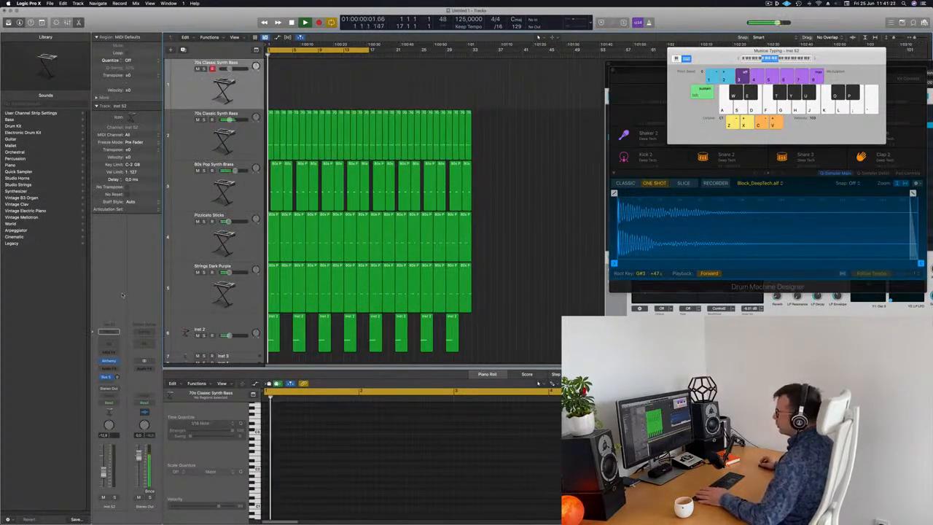
Open the new track's Alchemy instrument and set a cycle range over the opening section of the arrangement.
left_click(108, 361)
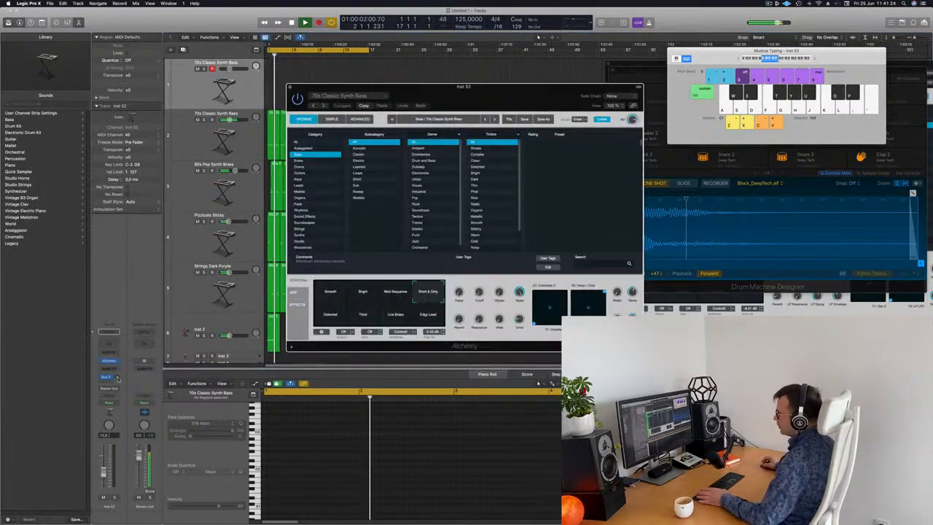
left_click_drag(394, 87, 463, 114)
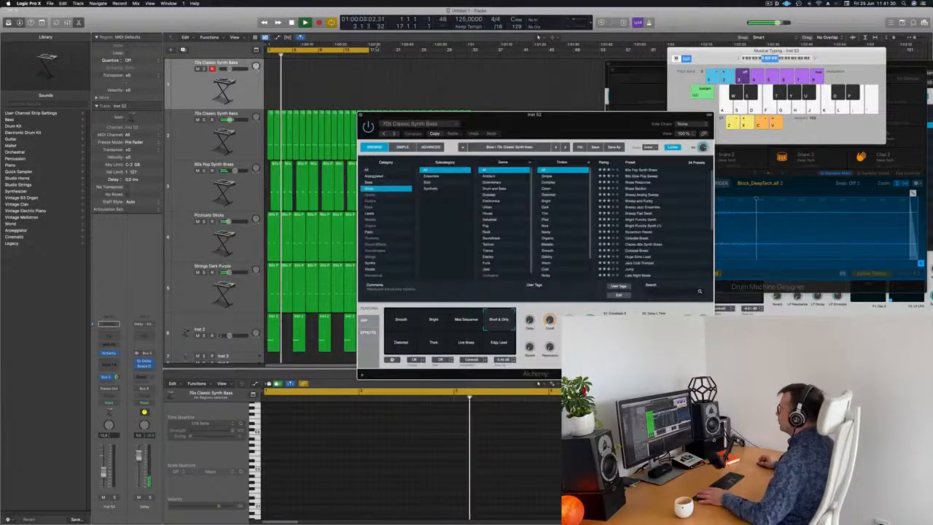
left_click_drag(370, 52, 468, 54)
left_click_drag(487, 116, 471, 162)
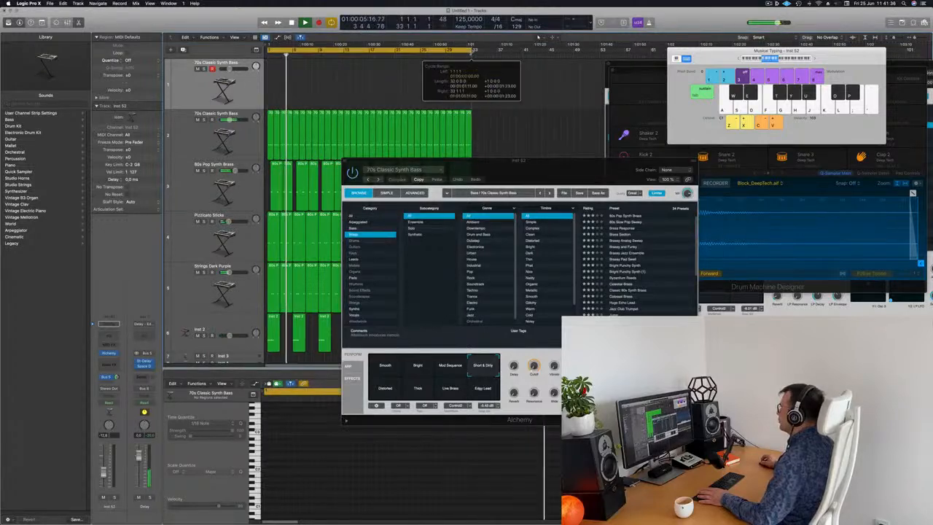
left_click(771, 4)
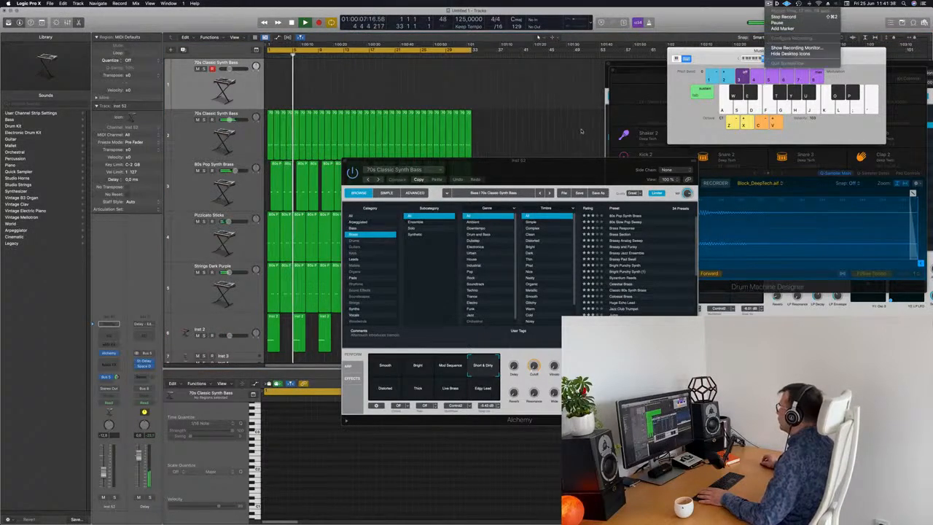
left_click_drag(545, 172, 541, 102)
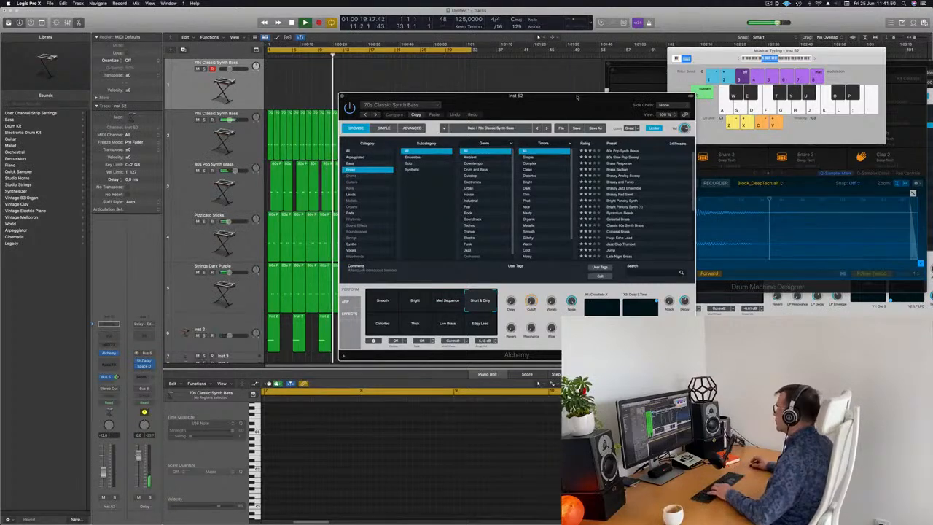
Load the Brass Response preset in Alchemy, shift the keyboard octave, and audition it while adjusting the cutoff knob.
left_click_drag(540, 102, 524, 88)
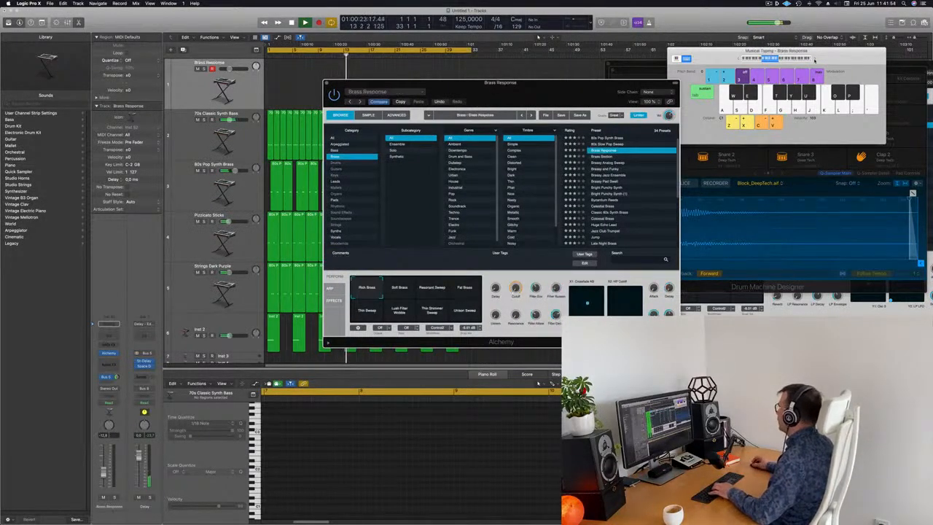
left_click(815, 62)
key("g")
key("h")
key("j")
key("k")
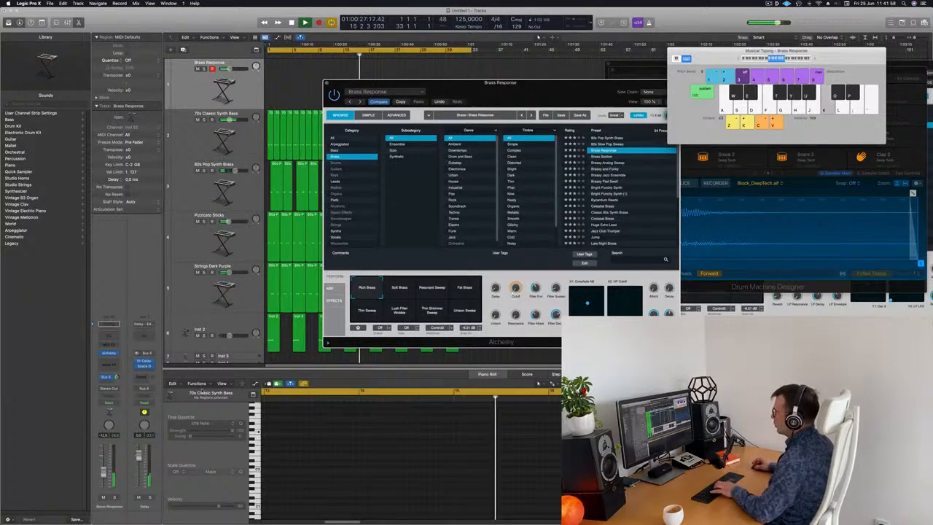
key("j")
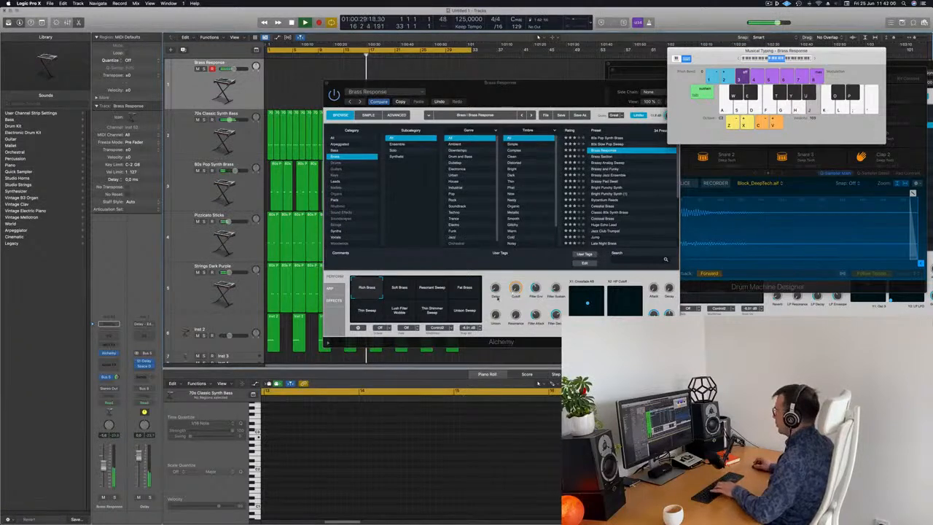
left_click_drag(517, 289, 517, 269)
key("h")
key("k")
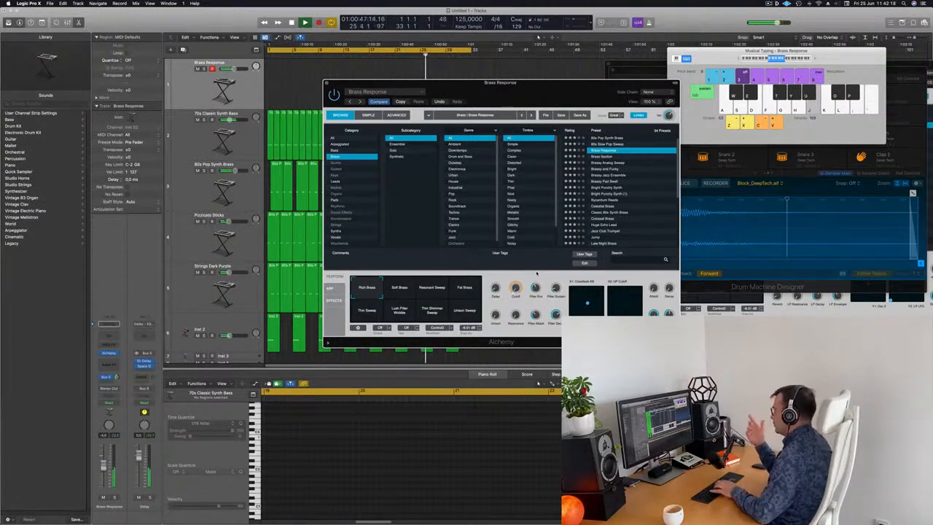
Select the Soft Brass performance pad, shift the octave, and play notes to audition the sound.
left_click_drag(535, 83, 556, 92)
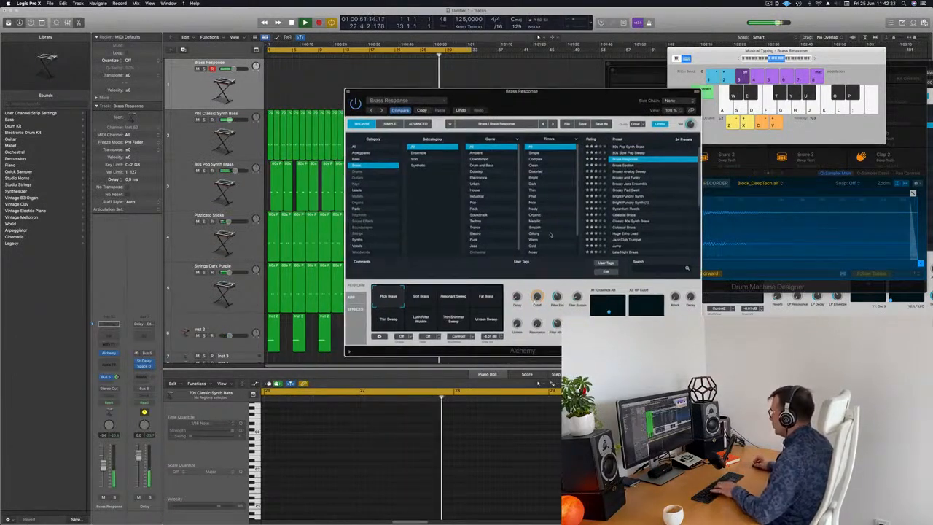
left_click(422, 299)
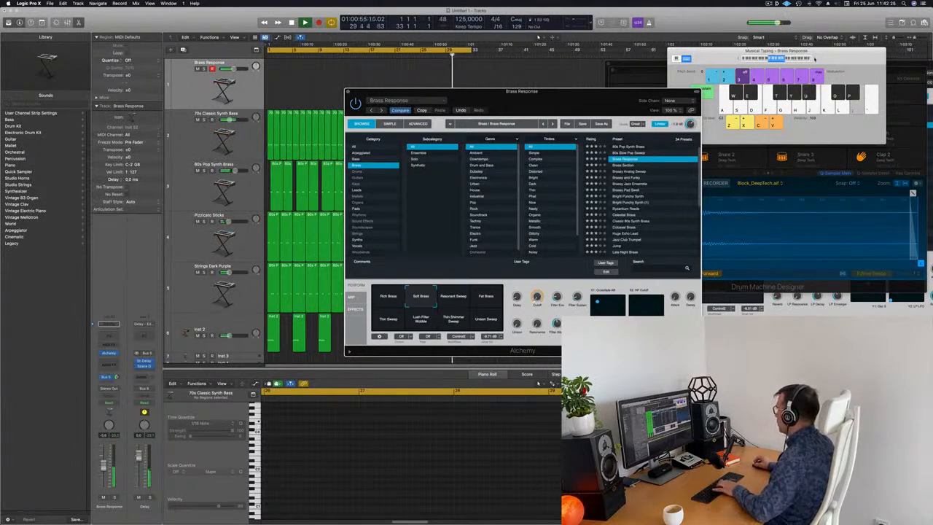
left_click(815, 59)
key("h")
key("f")
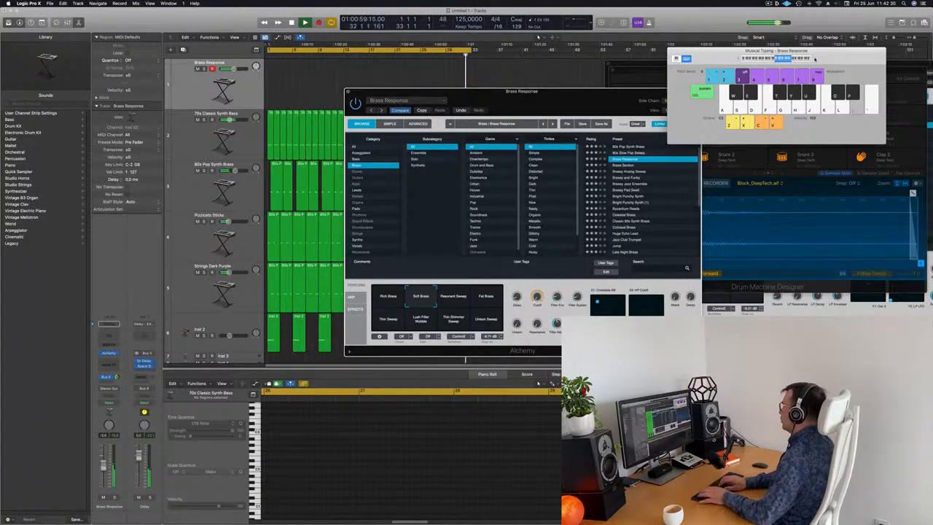
key("semicolon")
key("l")
key("apostrophe")
key("j")
key("apostrophe")
key("semicolon")
key("l")
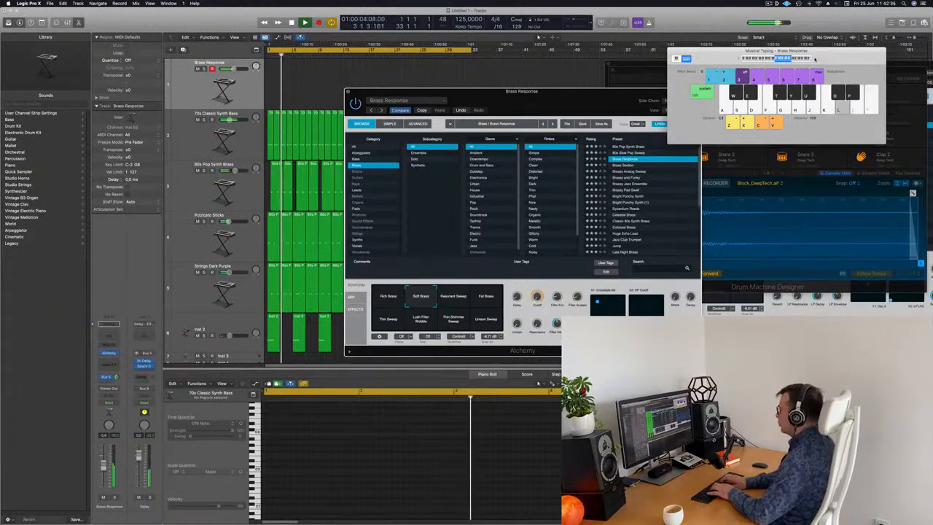
key("apostrophe")
key("apostrophe")
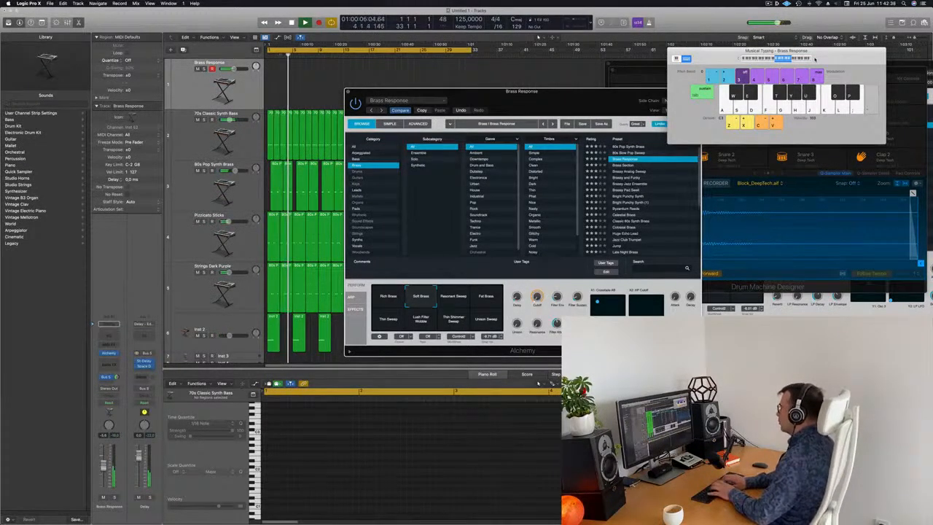
key("j")
key("semicolon")
key("semicolon")
key("semicolon")
Audition the Resonant Sweep, Fat Brass, Lush Filter Mobile, Thin Shimmer Sweep and Unison Sweep performance pads while playing notes.
key("semicolon")
key("l")
key("apostrophe")
key("semicolon")
key("apostrophe")
key("semicolon")
key("semicolon")
key("l")
left_click(464, 301)
key("k")
left_click(487, 300)
key("l")
key("semicolon")
key("semicolon")
key("j")
left_click(421, 320)
key("j")
left_click(454, 320)
key("h")
left_click(486, 319)
key("j")
key("k")
Browse the Brassy presets while playing notes and settle on the Brassy Pad Swell preset.
left_click(625, 167)
key("j")
key("k")
left_click(628, 173)
key("j")
key("k")
key("l")
left_click(628, 179)
key("h")
key("g")
key("f")
key("f")
key("d")
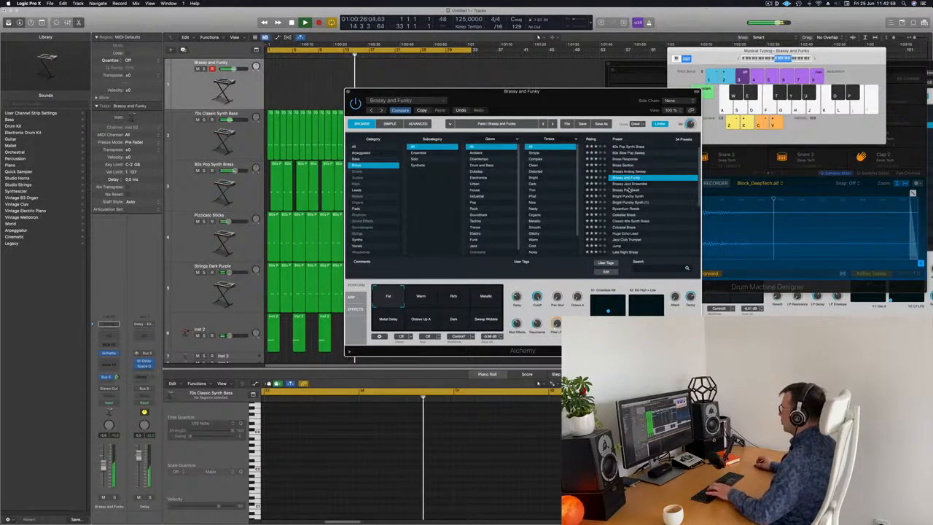
left_click(629, 190)
key("d")
key("f")
key("g")
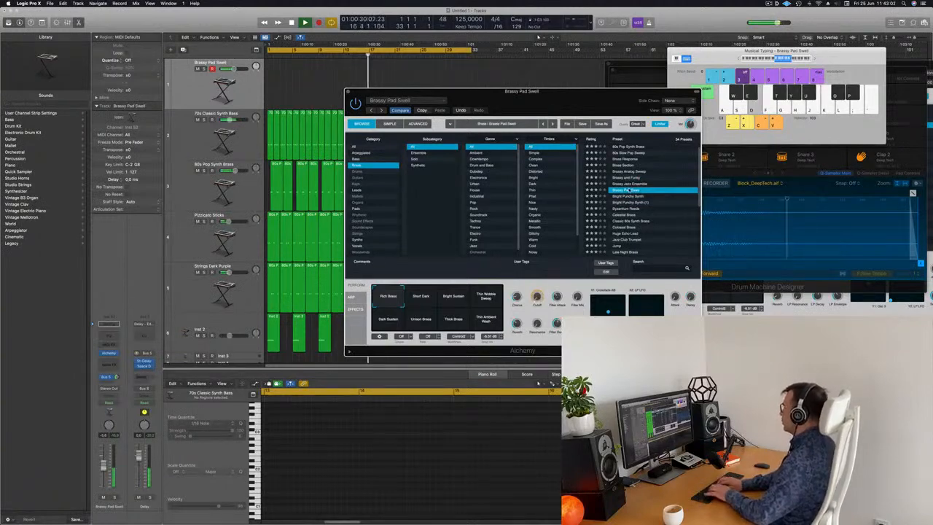
key("k")
key("s")
key("g")
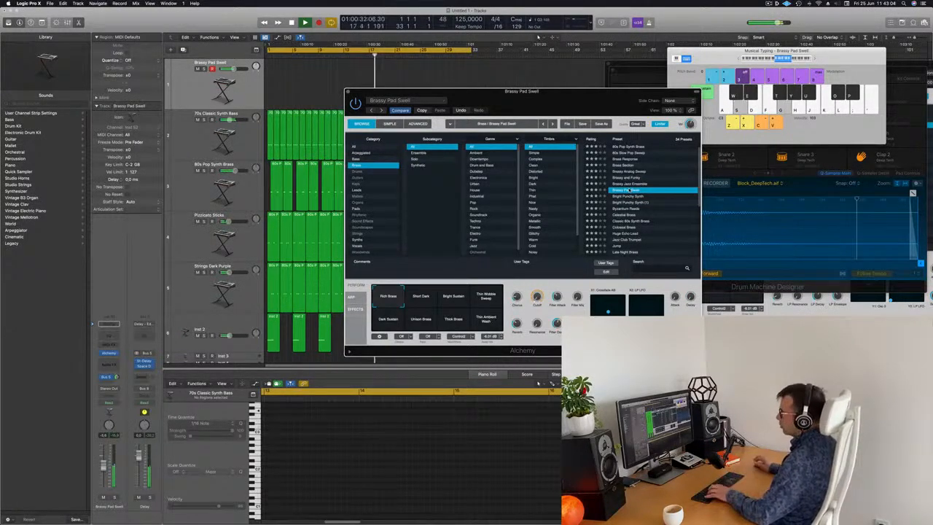
key("f")
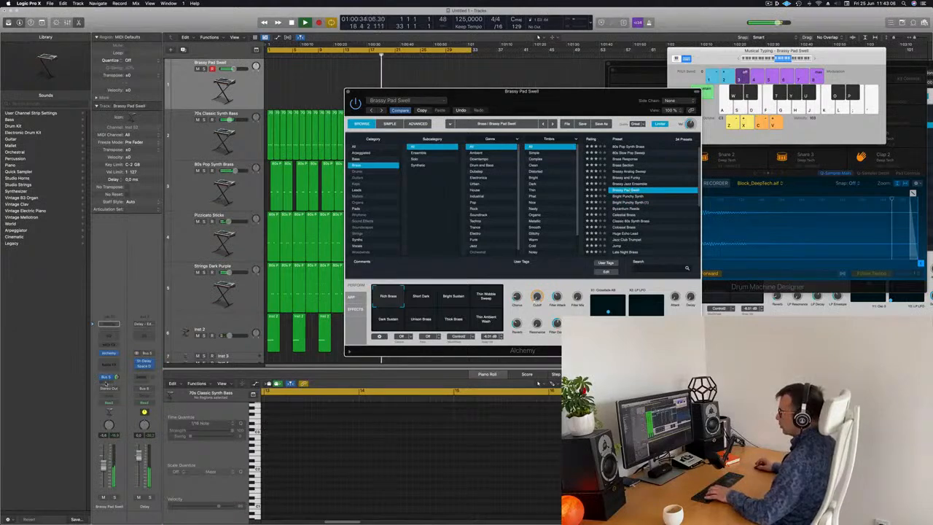
Add a send to a new aux bus, insert SilverVerb on the aux, and load its grandiose preset.
left_click(108, 377)
left_click(185, 345)
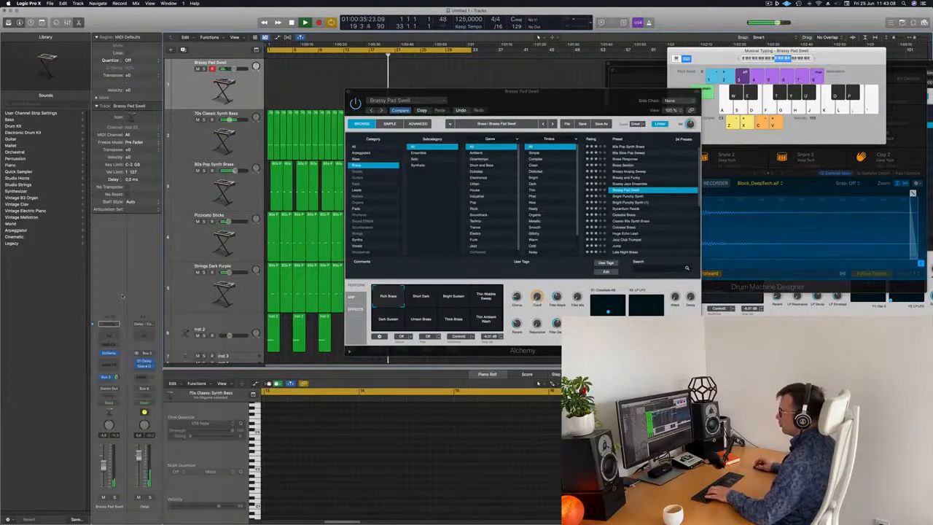
left_click(149, 362)
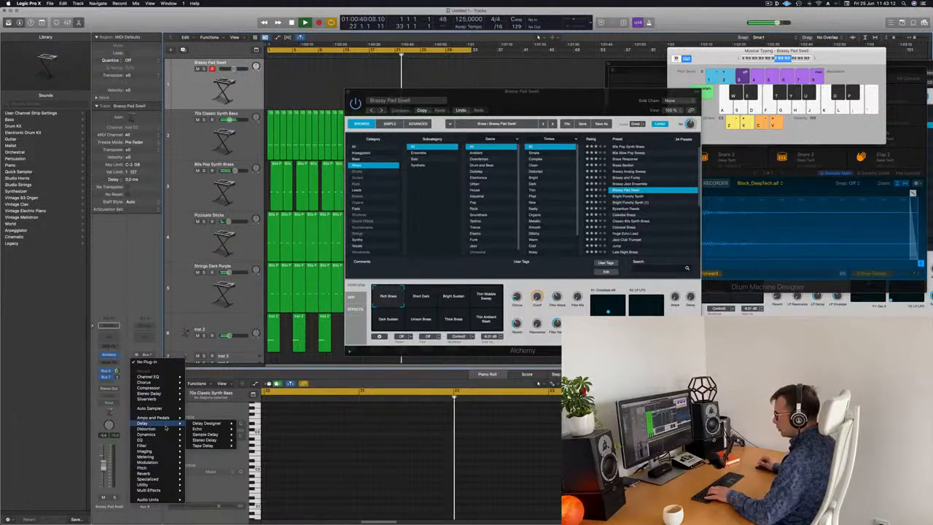
mouse_move(159, 390)
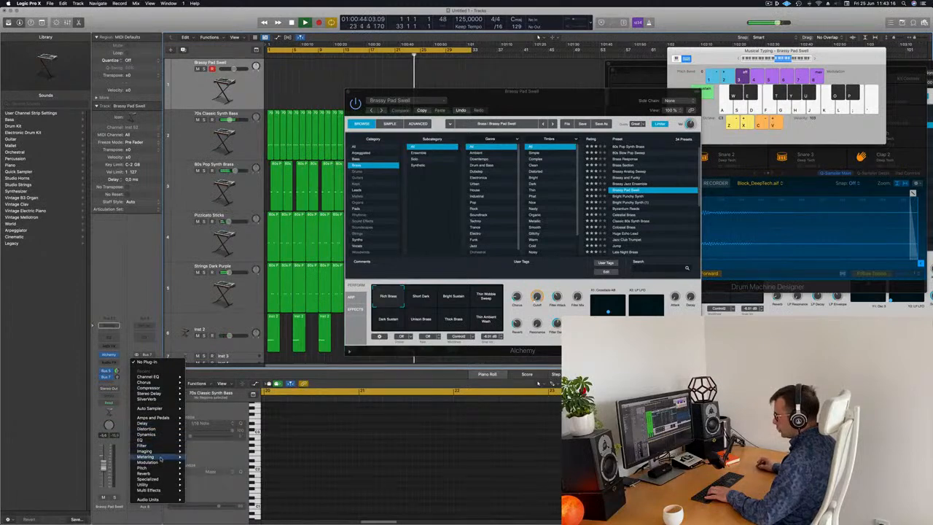
mouse_move(159, 475)
mouse_move(219, 485)
left_click(251, 484)
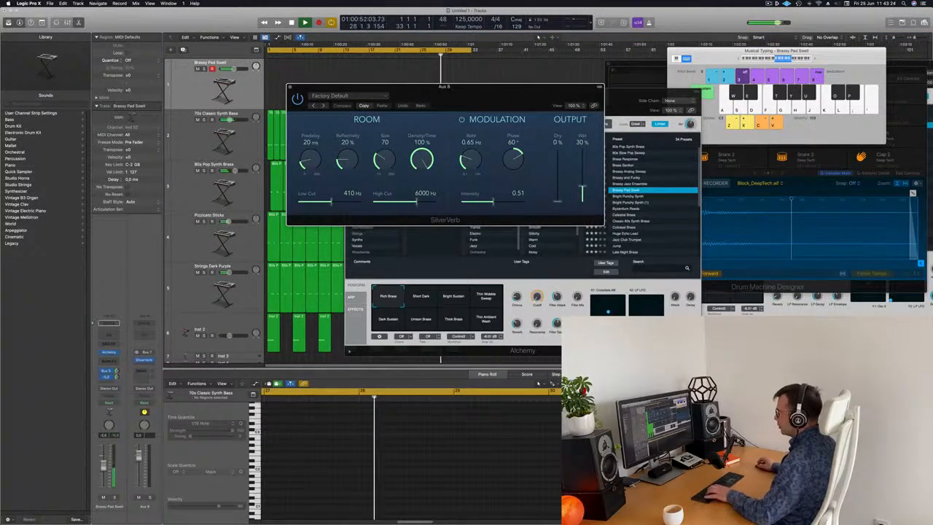
left_click(336, 96)
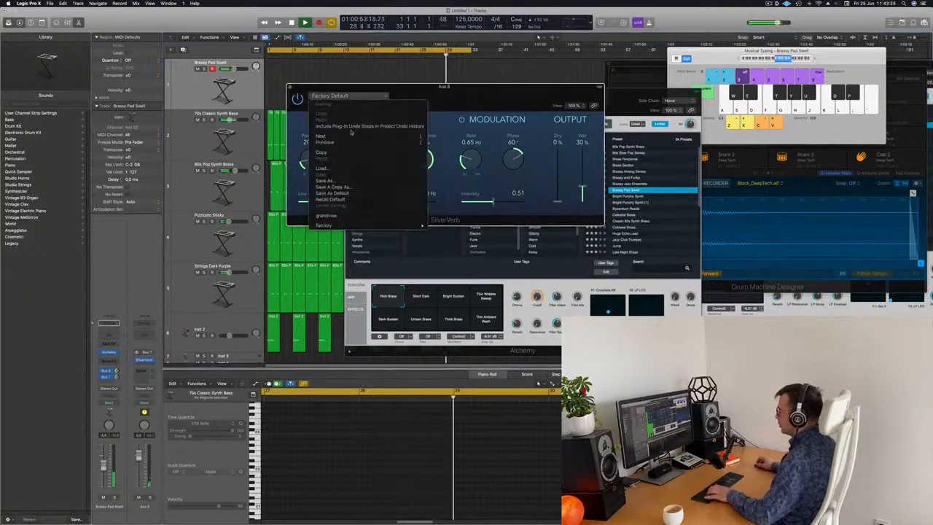
left_click(336, 217)
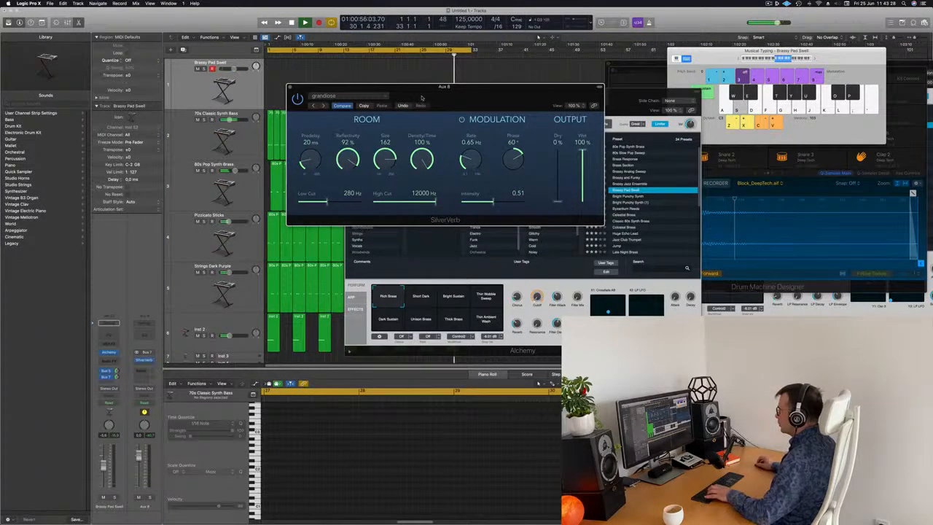
Record a Brassy Pad Swell melody on the new track from the start of the arrangement.
left_click(290, 89)
left_click_drag(560, 96, 757, 128)
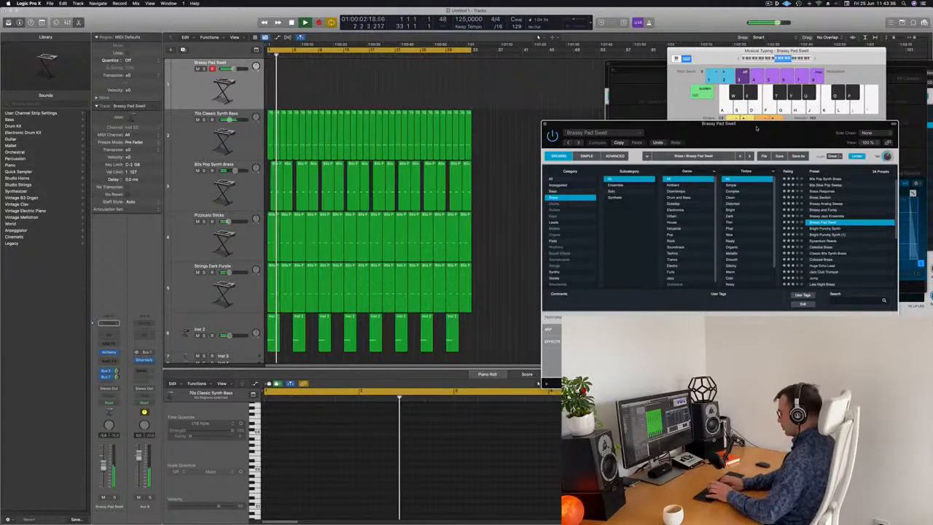
key("r")
key("d")
key("l")
key("k")
key("j")
key("d")
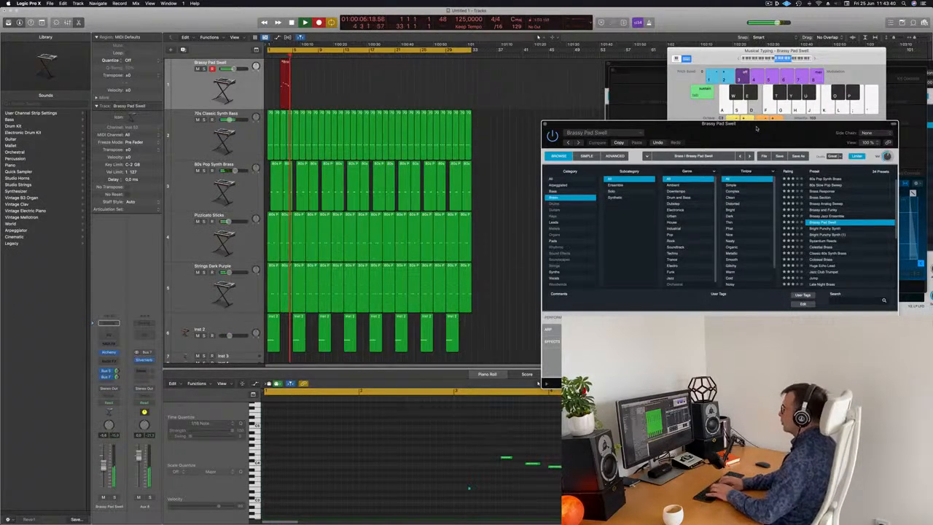
key("l")
key("k")
key("j")
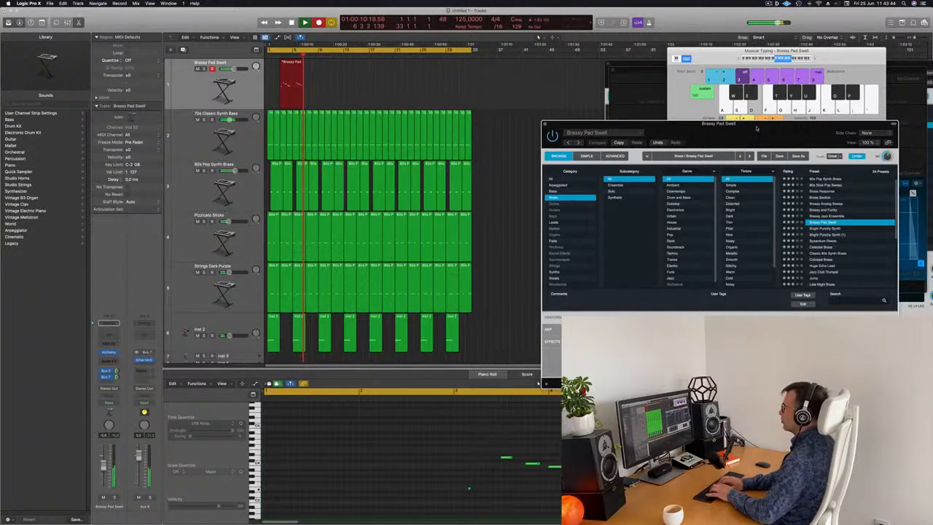
key("g")
key("d")
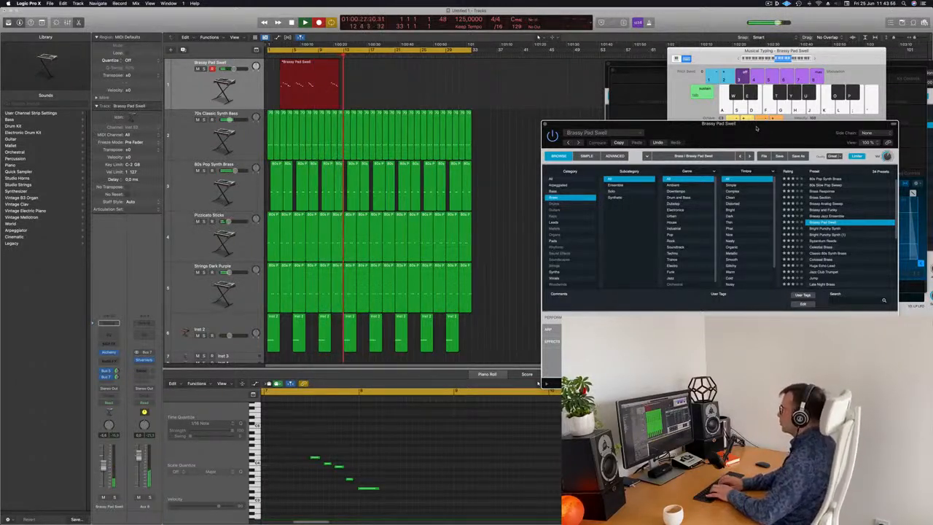
key("k")
key("j")
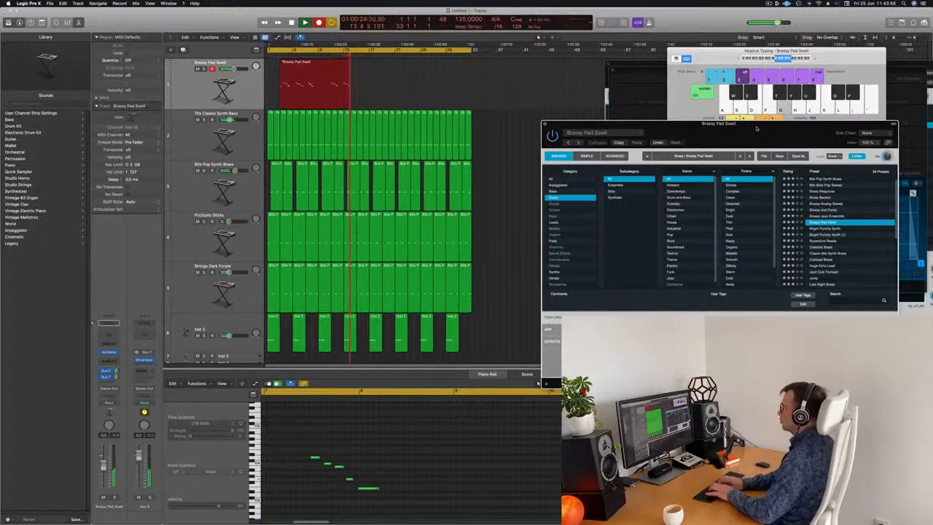
key("l")
key("k")
key("j")
key("g")
key("d")
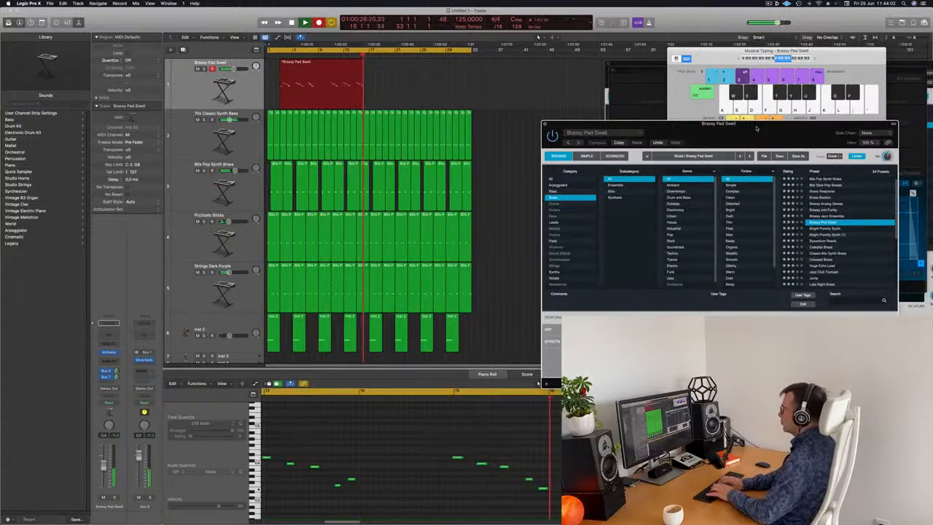
key("space")
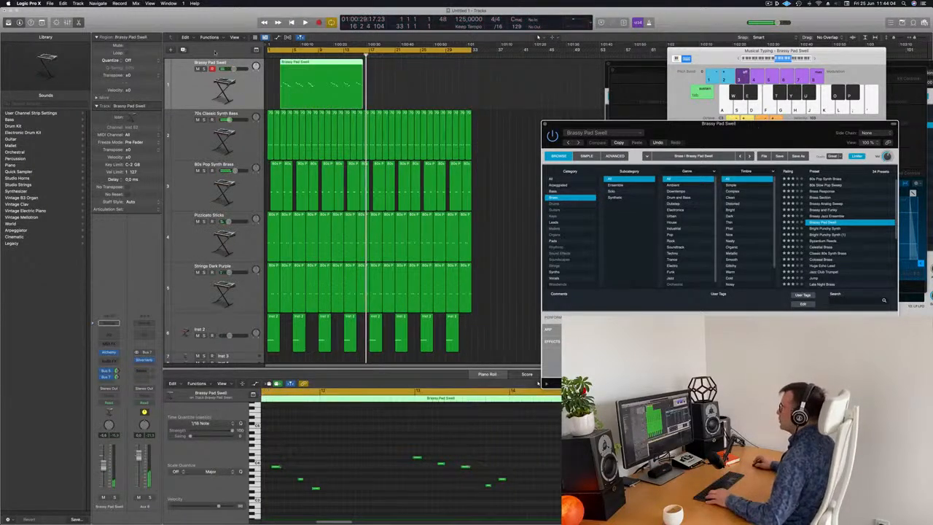
Split the recorded region, delete the first part, and move the remaining part to the song start.
double_click(357, 65, "super")
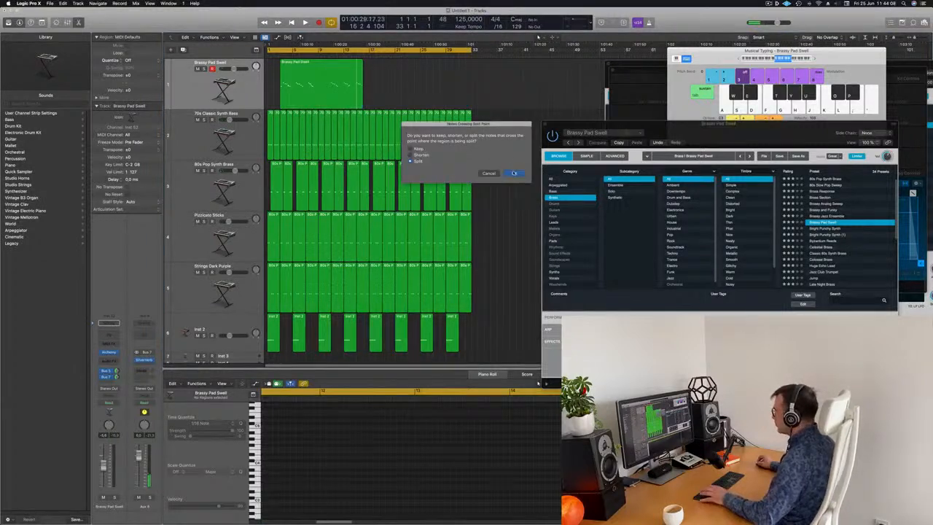
left_click(514, 173)
left_click(321, 79)
key("Delete")
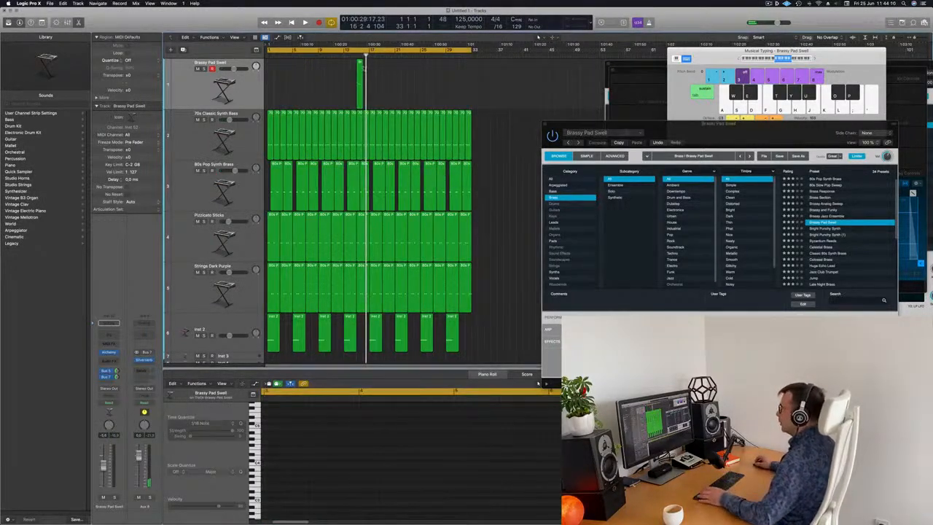
left_click_drag(359, 62, 272, 64)
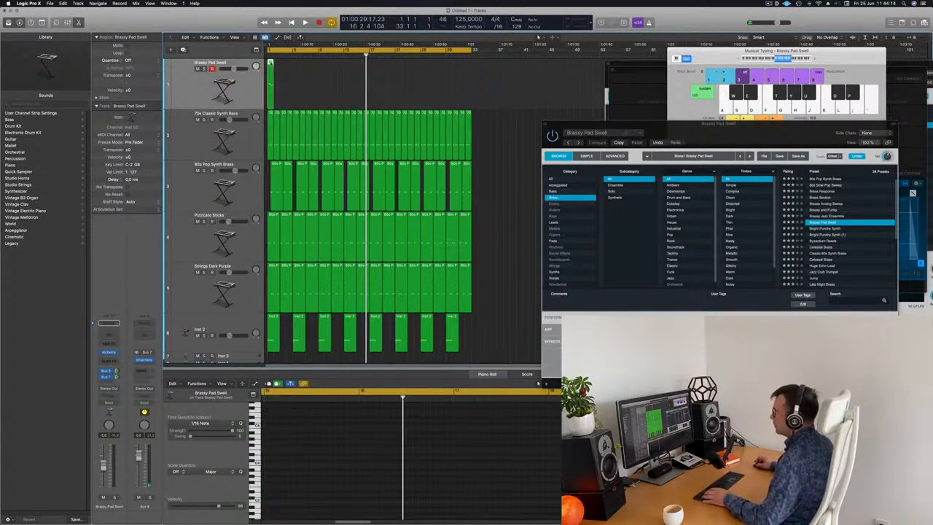
Open the brass region in the Piano Roll and play it back from the beginning.
key("e")
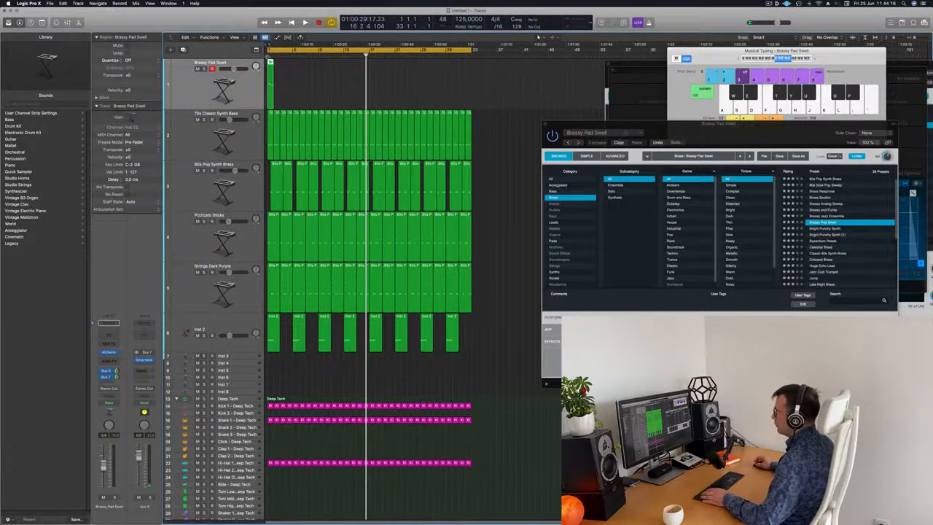
key("e")
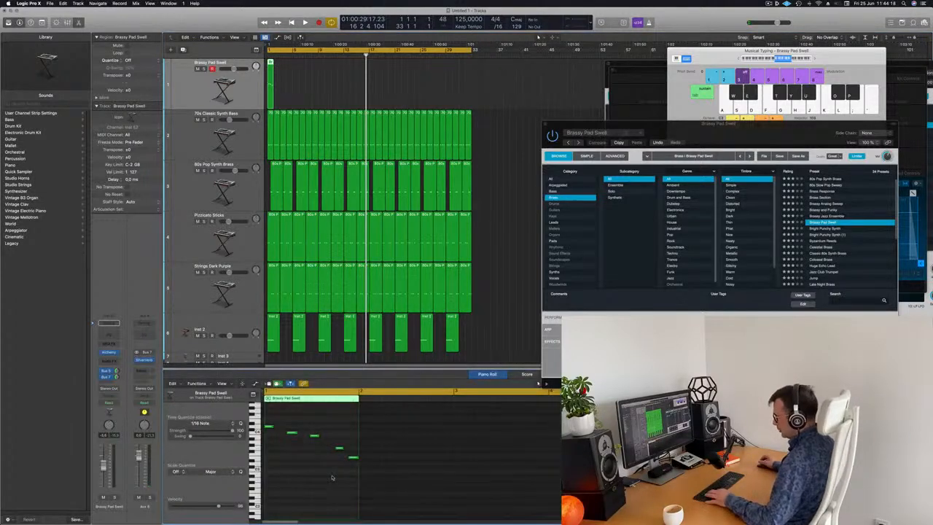
key("Return")
key("space")
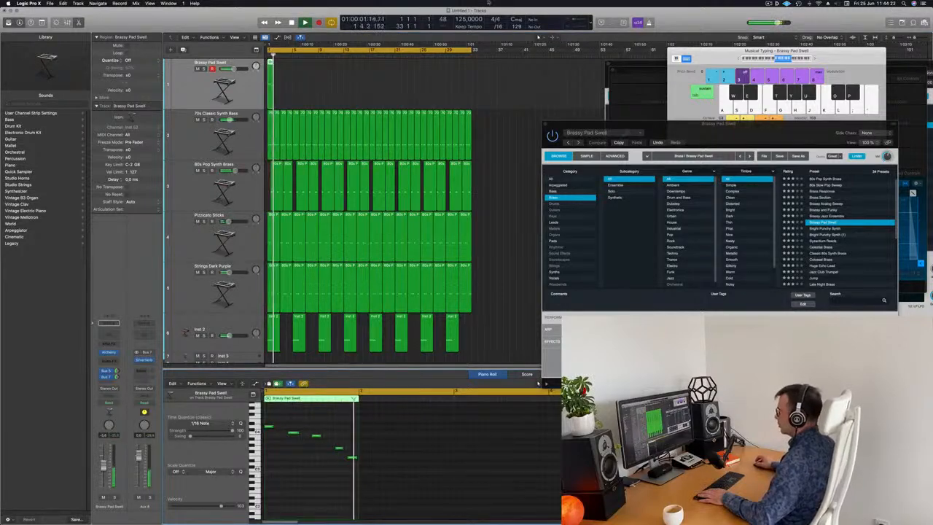
key("Return")
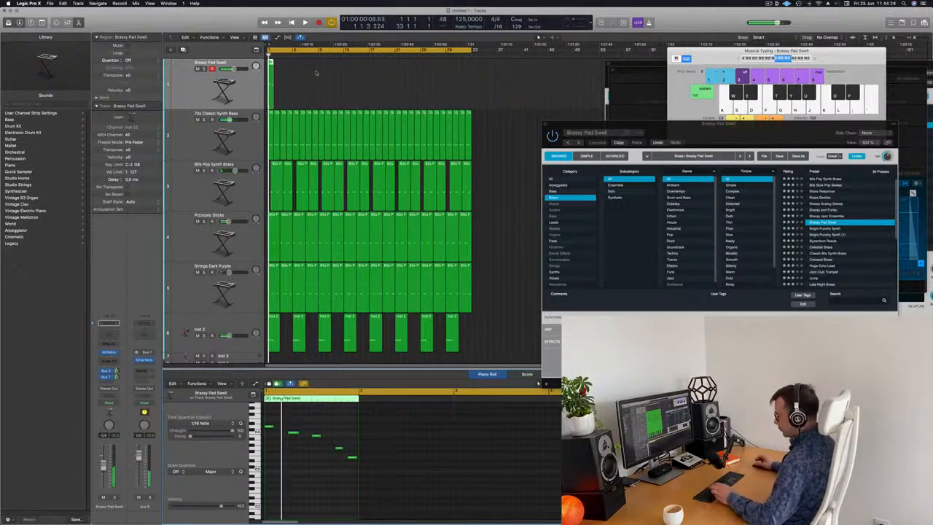
Select the Brassy Pad Swell region and repeat it three times.
left_click_drag(315, 71, 264, 90)
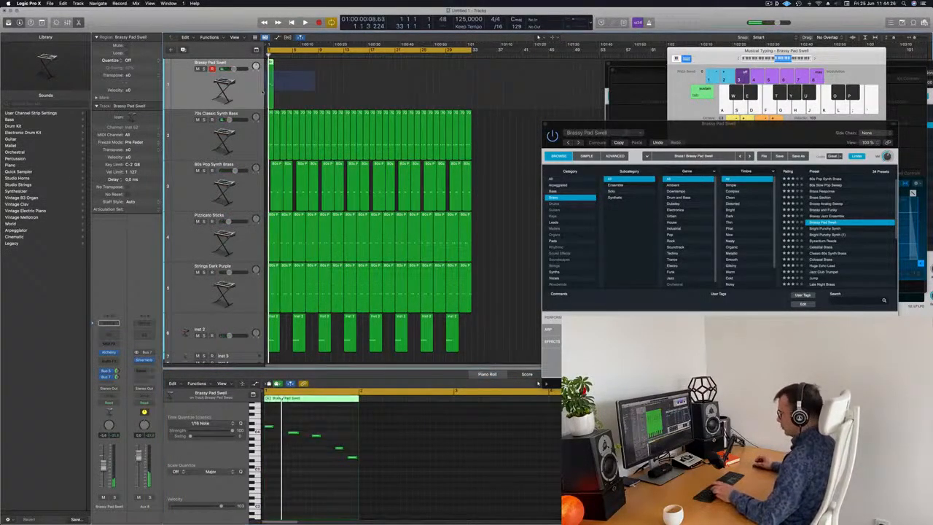
key("super+r")
key("super+r")
key("super+r")
key("super+r")
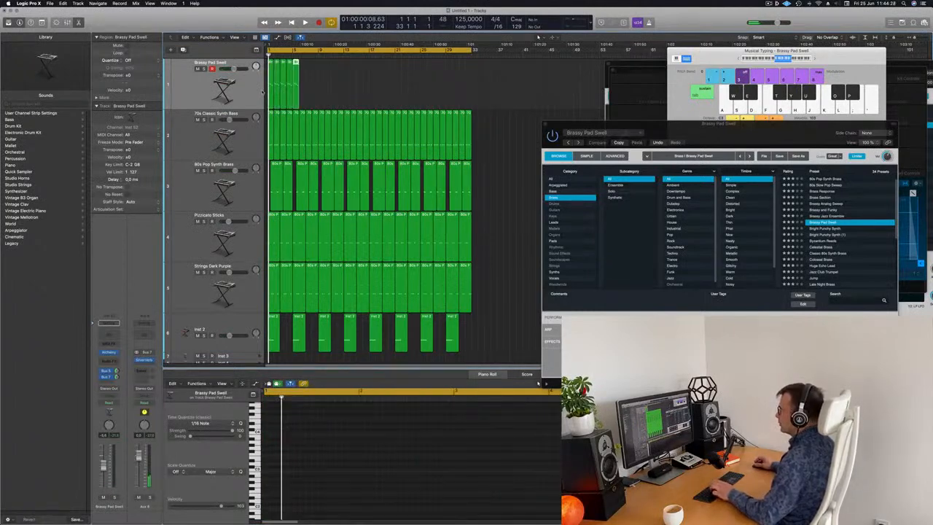
Select the repeated Brassy Pad Swell regions after the first one and delete them.
left_click(329, 68)
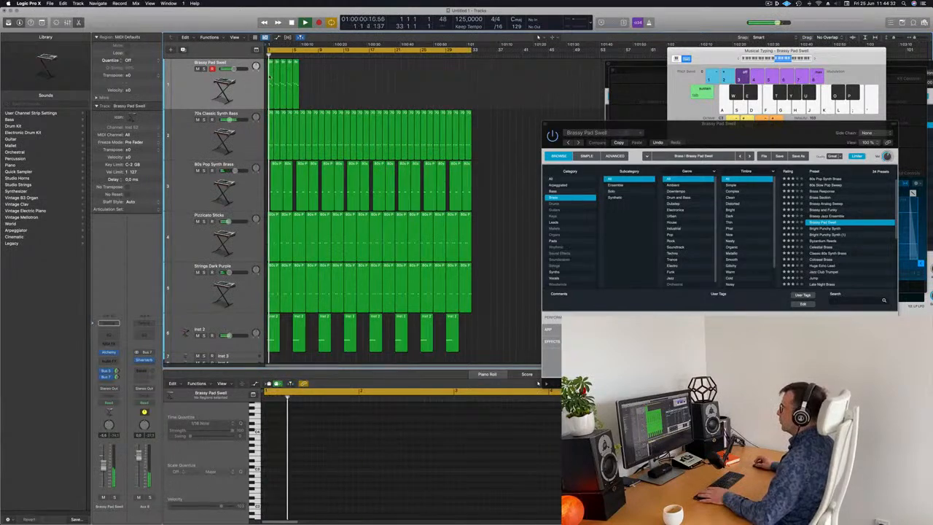
left_click(271, 73)
left_click_drag(338, 75, 278, 103)
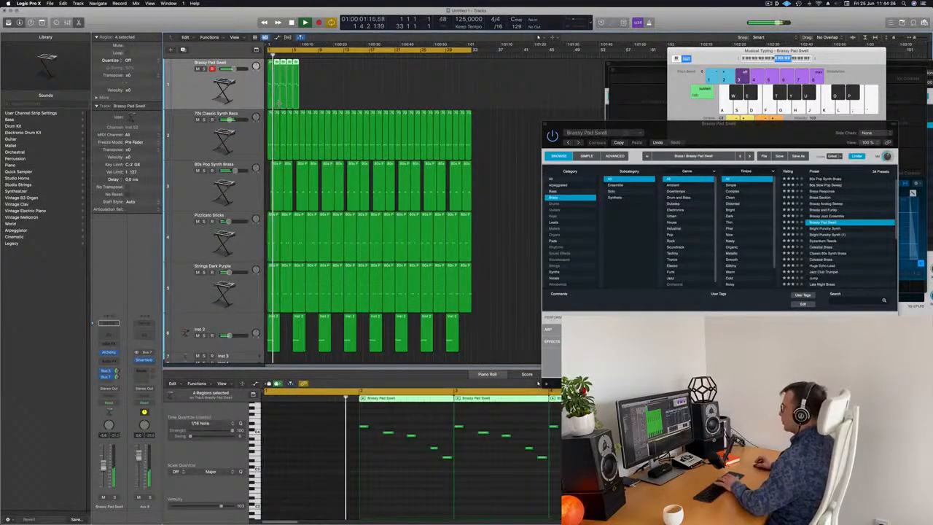
key("Delete")
Repeat the remaining Brassy Pad Swell region once and move the first note of the copy later and higher.
left_click(270, 76)
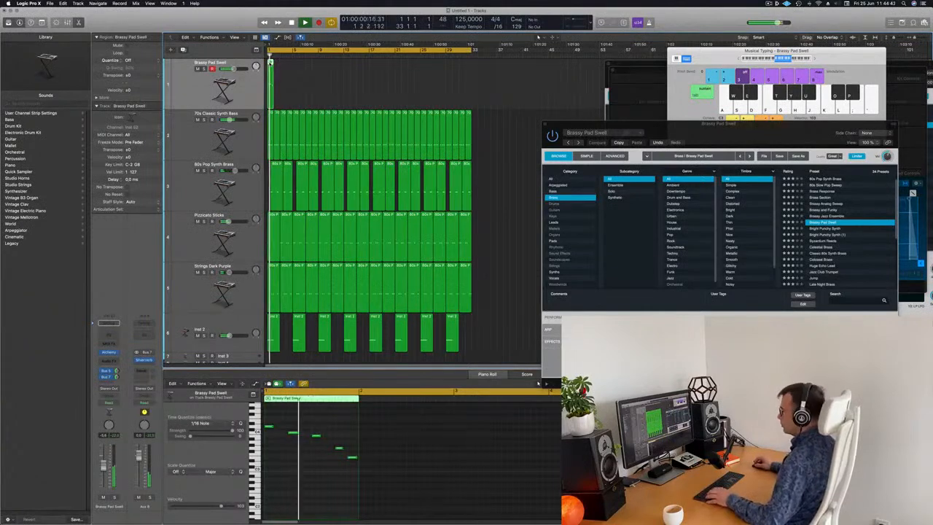
key("super+r")
left_click_drag(277, 78, 284, 79)
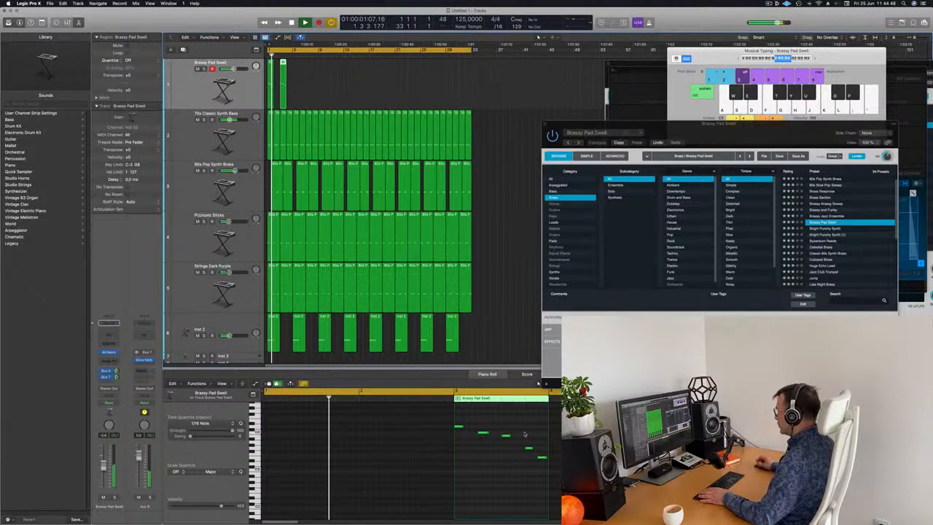
left_click(482, 434)
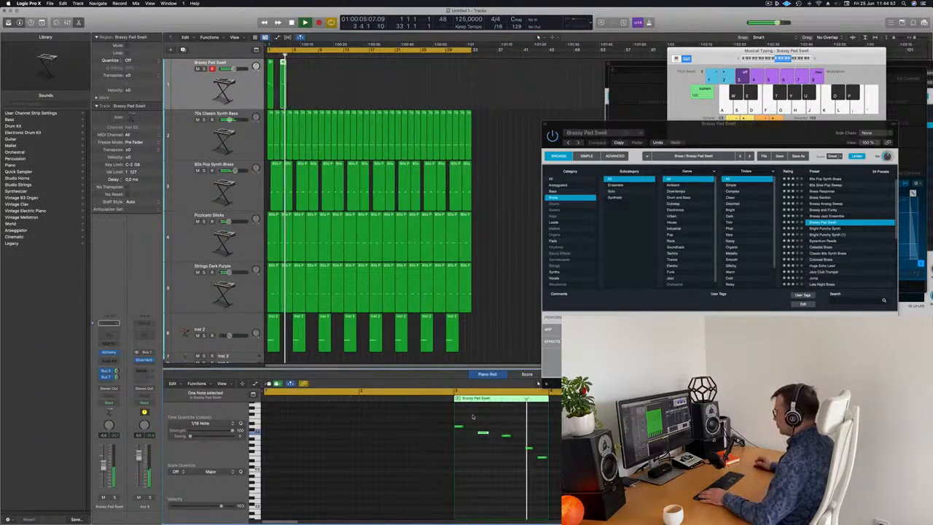
key("space")
left_click_drag(458, 429, 483, 420)
key("space")
Select both Brassy Pad Swell regions and repeat them across the arrangement, then play it back.
left_click_drag(336, 86, 265, 100)
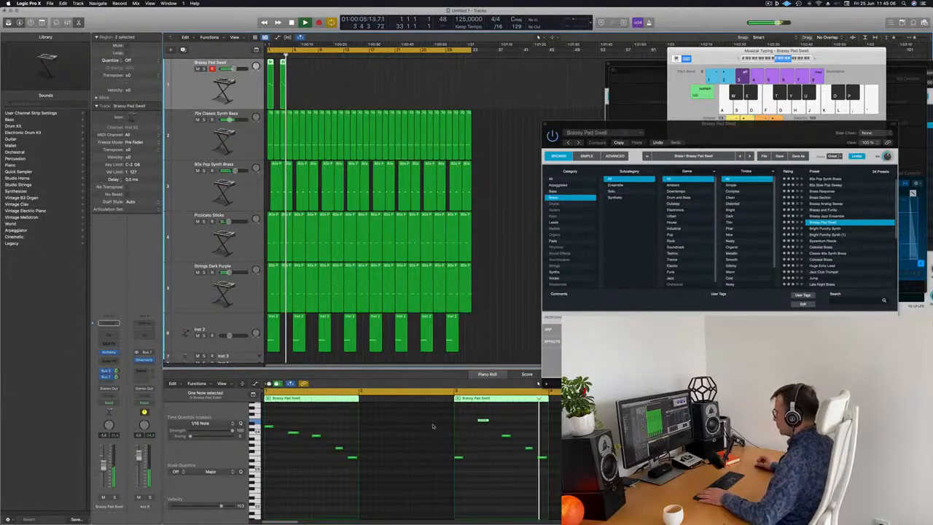
key("space")
key("space")
left_click_drag(322, 85, 271, 103)
key("space")
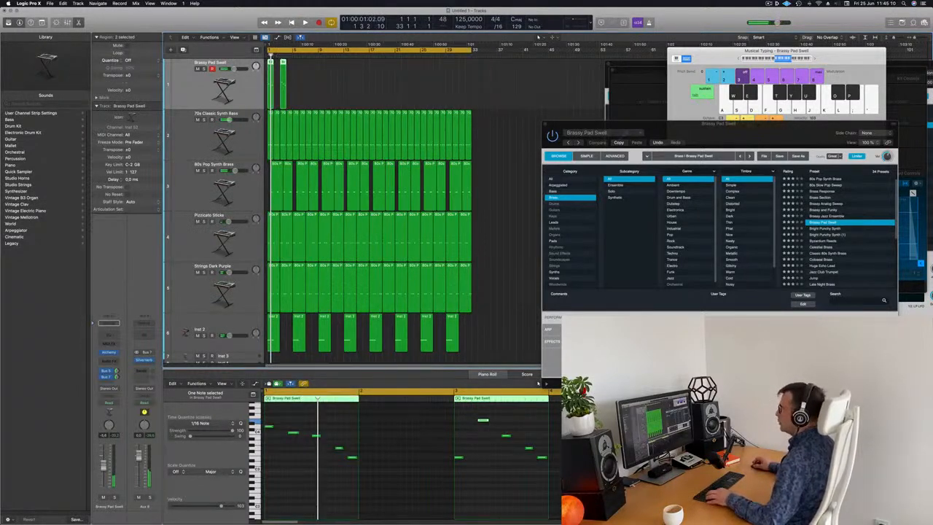
left_click_drag(269, 63, 295, 63)
left_click_drag(325, 80, 348, 94)
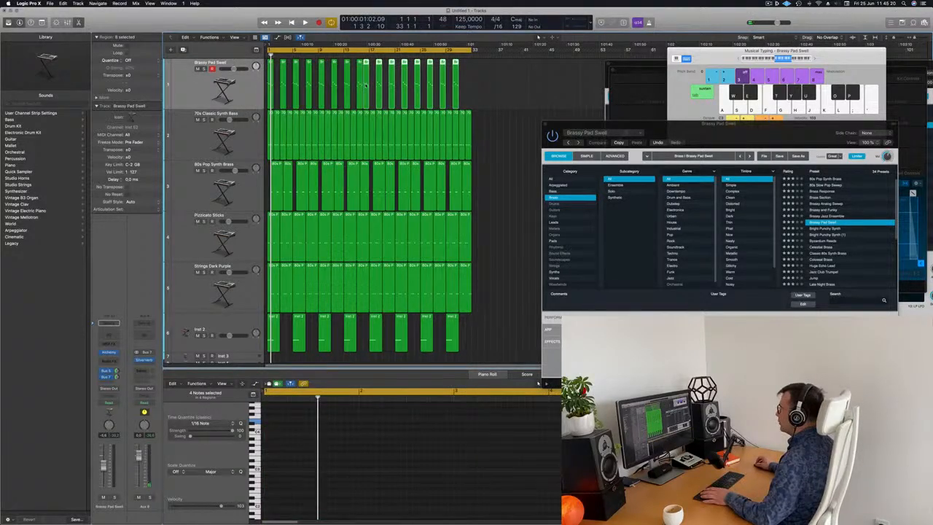
left_click_drag(368, 87, 375, 88)
left_click(540, 84)
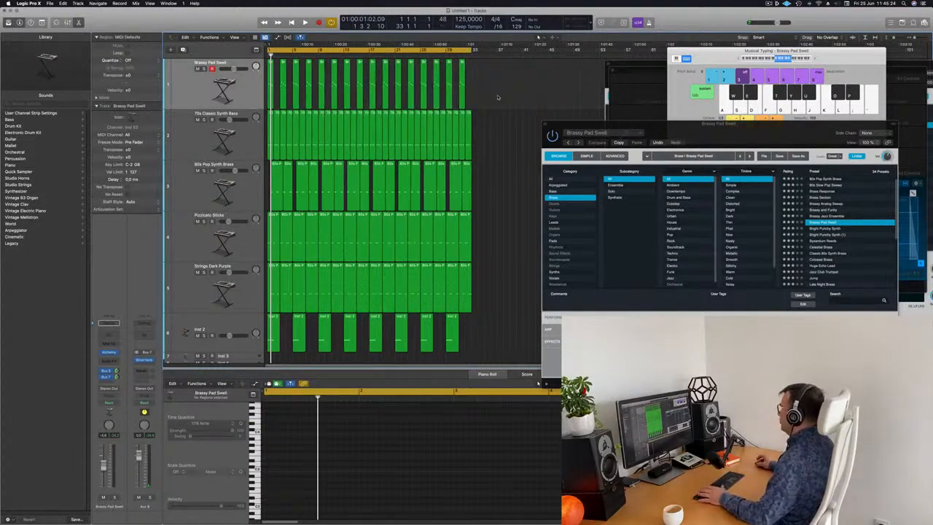
key("space")
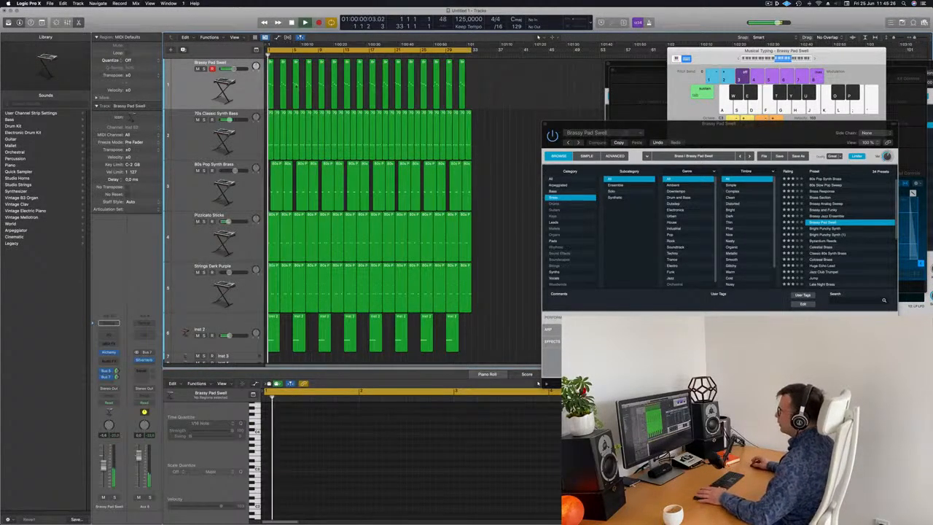
Delete the second Inst 2 region and audition the track.
left_click(245, 95)
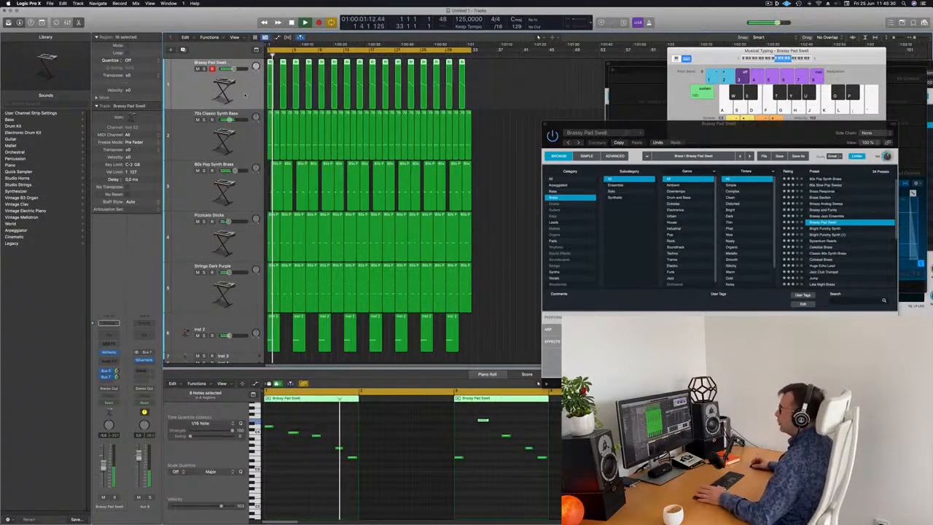
scroll(238, 126, "down", 5)
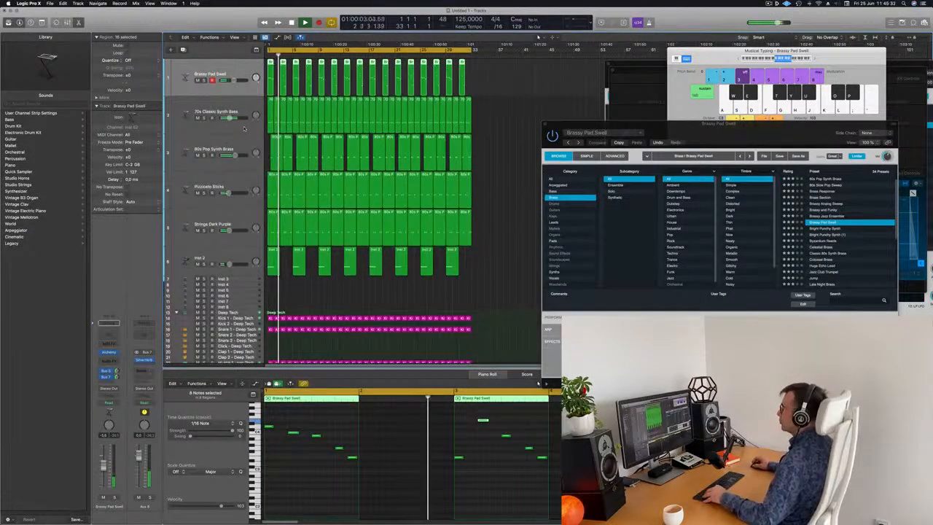
scroll(214, 151, "down", 2)
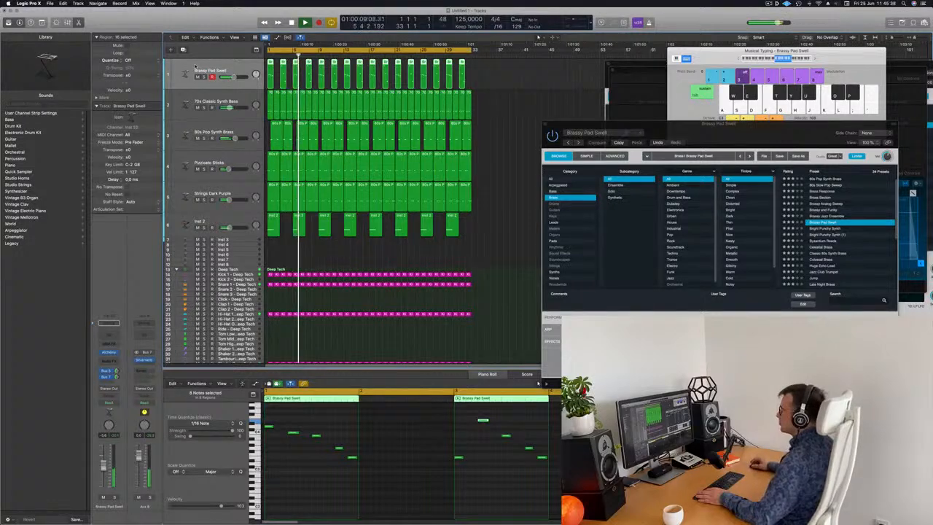
left_click(300, 229)
key("Delete")
key("space")
left_click(250, 223)
key("space")
key("space")
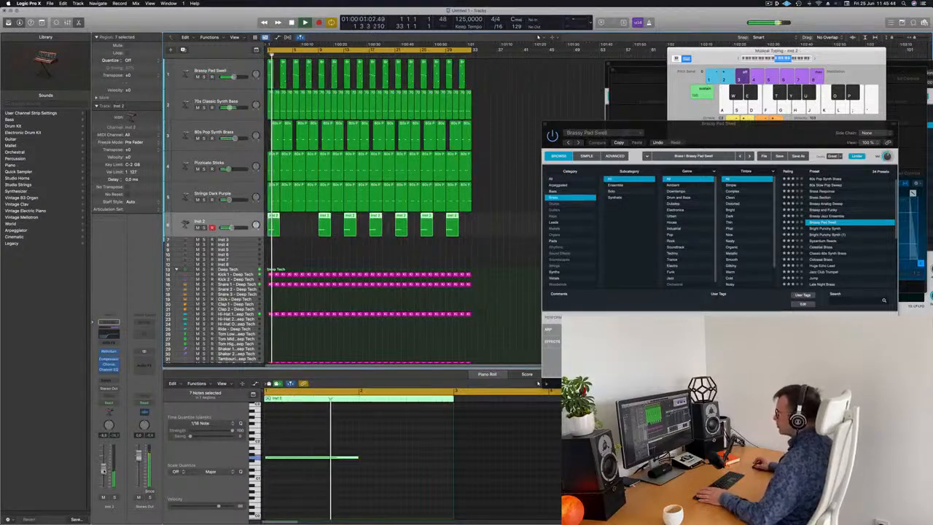
Delete the fourth, sixth and eighth Inst 2 regions so only every other region remains.
left_click(349, 231)
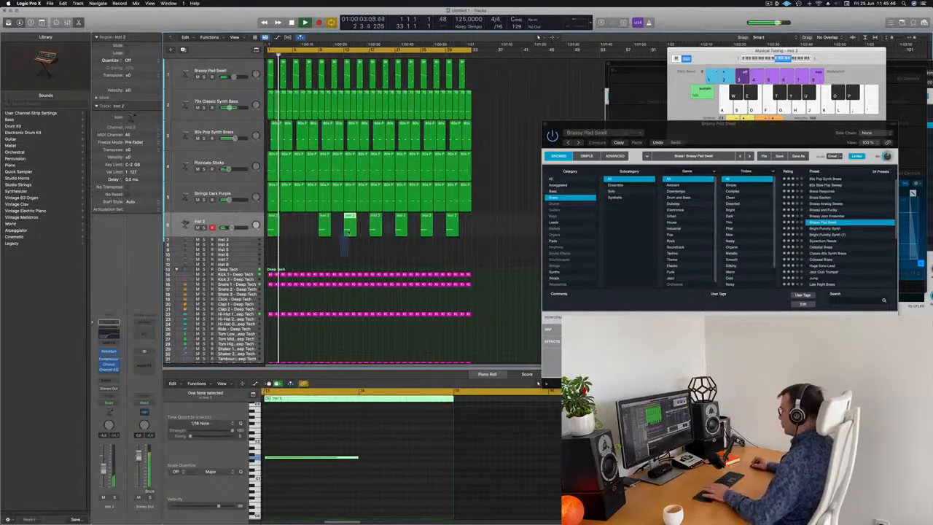
key("Delete")
left_click(400, 229)
key("Delete")
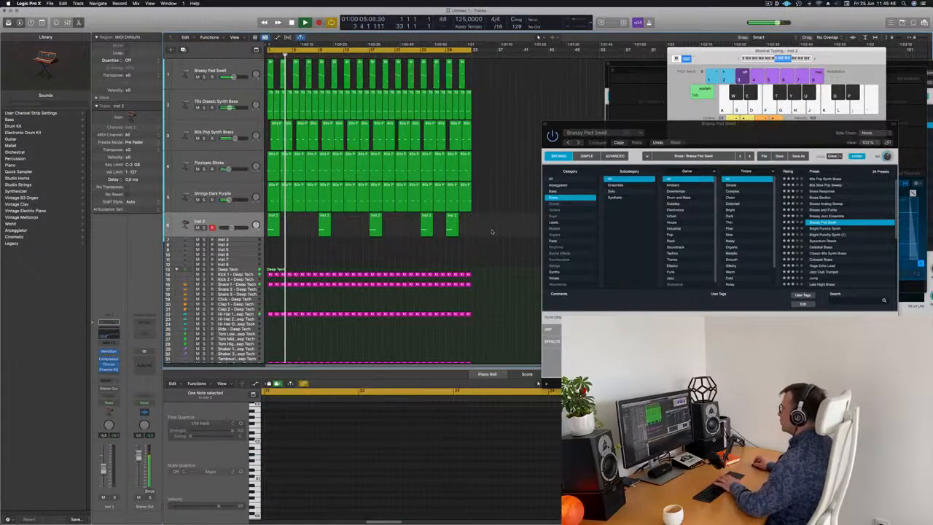
left_click(452, 231)
key("Delete")
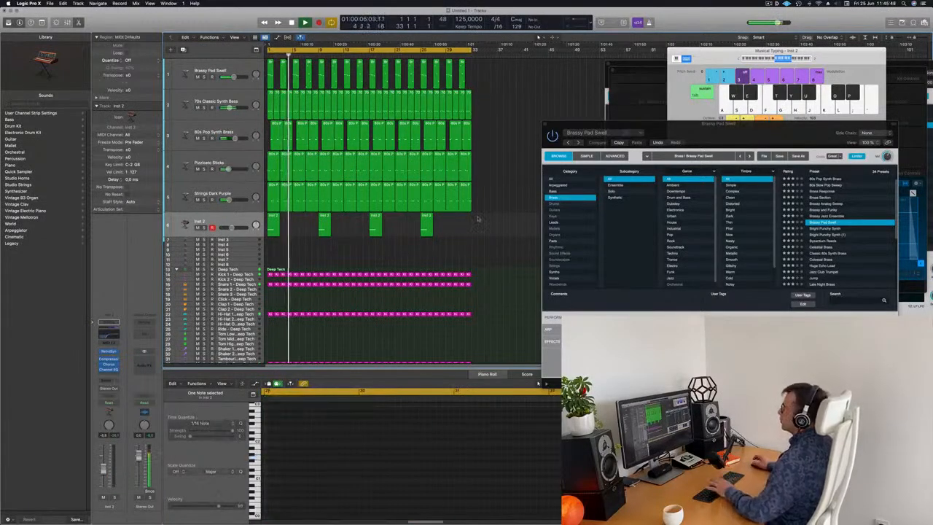
Duplicate the Brassy Pad Swell track and copy its first region onto the new track.
left_click(224, 86)
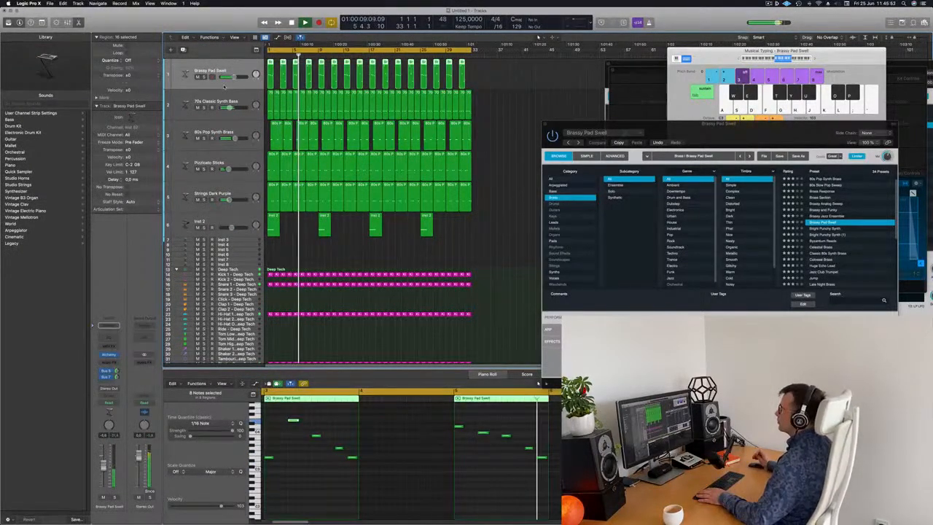
key("space")
key("space")
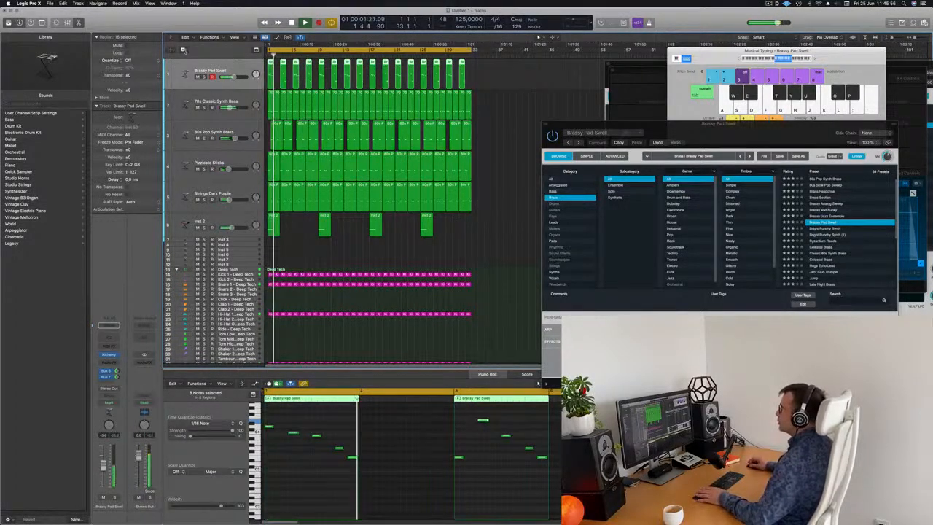
left_click(183, 49)
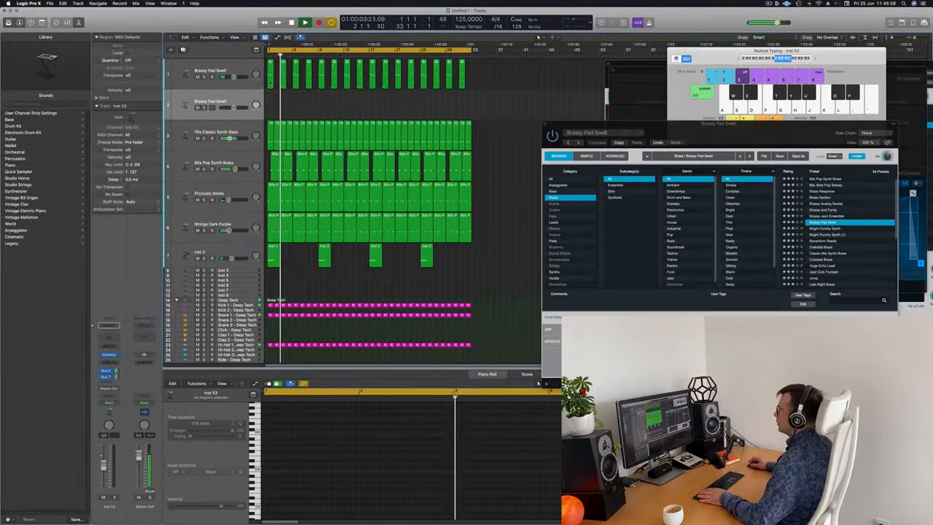
left_click_drag(270, 88, 270, 109)
key("space")
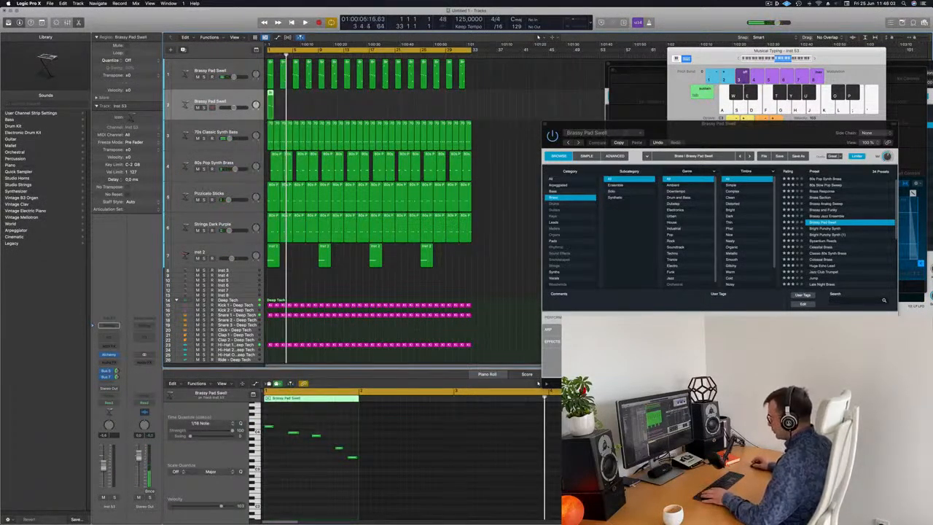
Edit the copied region down to three long notes held across the whole region.
left_click_drag(317, 438, 271, 436)
left_click_drag(339, 447, 366, 464)
key("Delete")
key("space")
key("b")
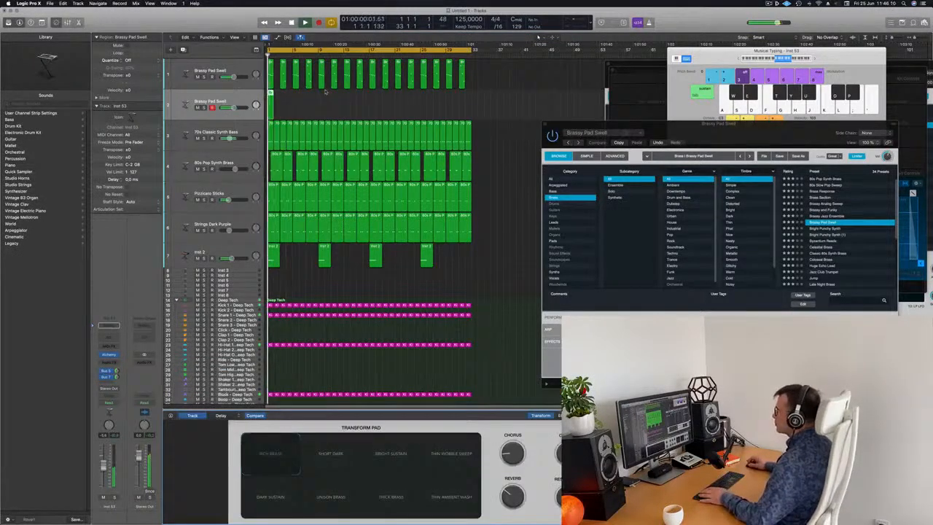
left_click(282, 99)
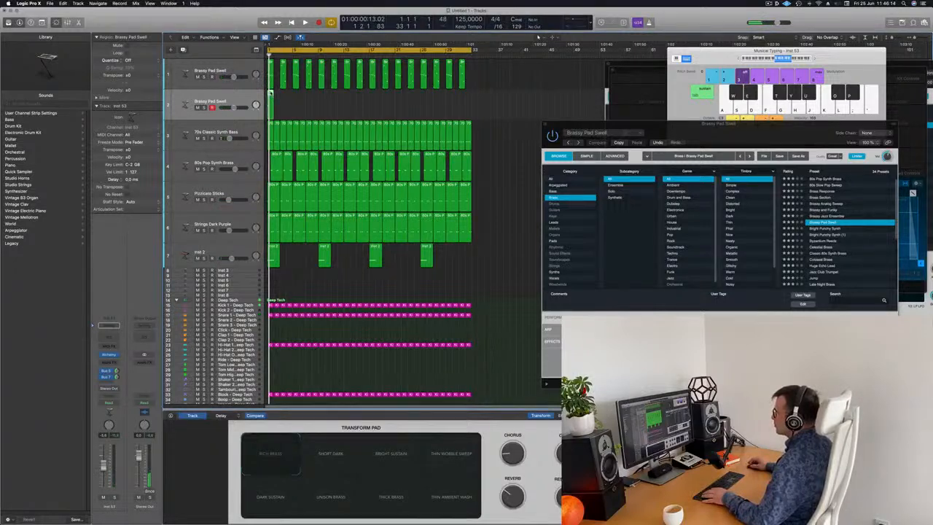
key("p")
key("p")
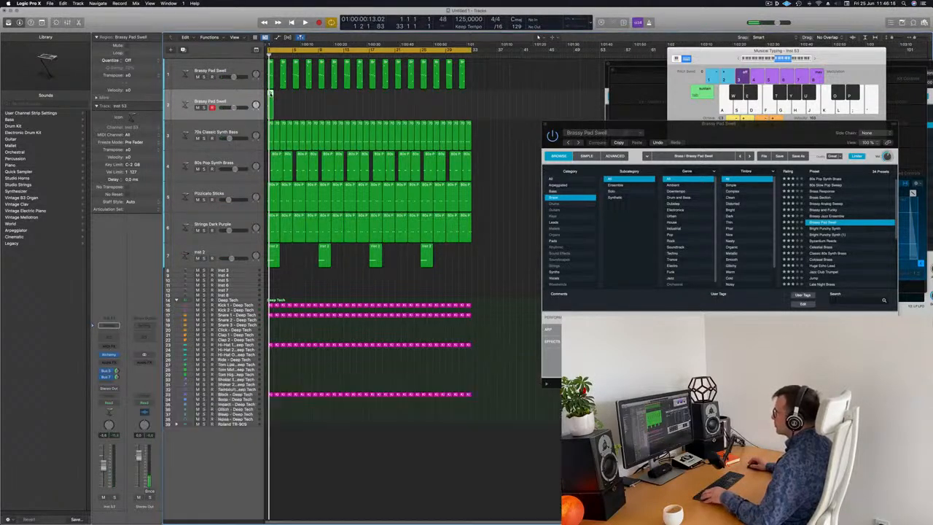
key("p")
left_click_drag(288, 434, 357, 459)
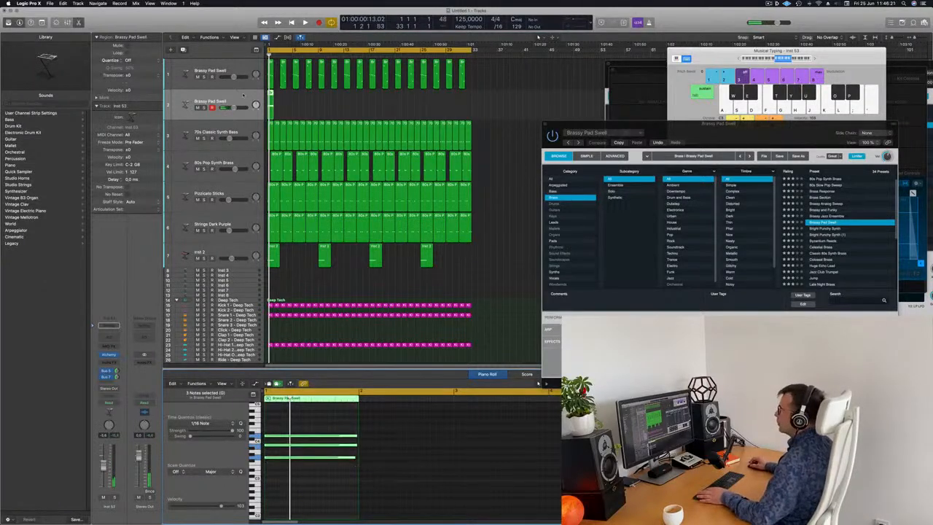
Open the new track's Alchemy instrument and load the Deeper Emotion preset from the Pads category.
left_click(110, 355)
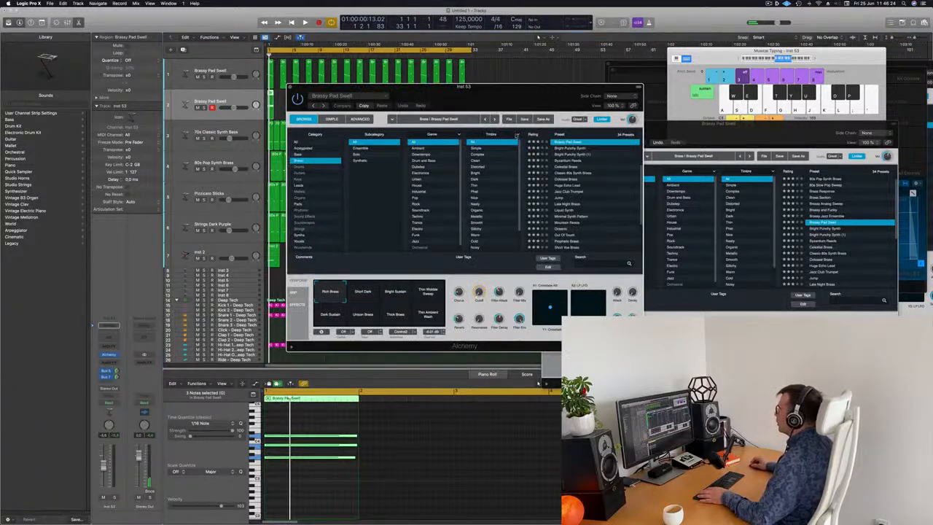
left_click(298, 204)
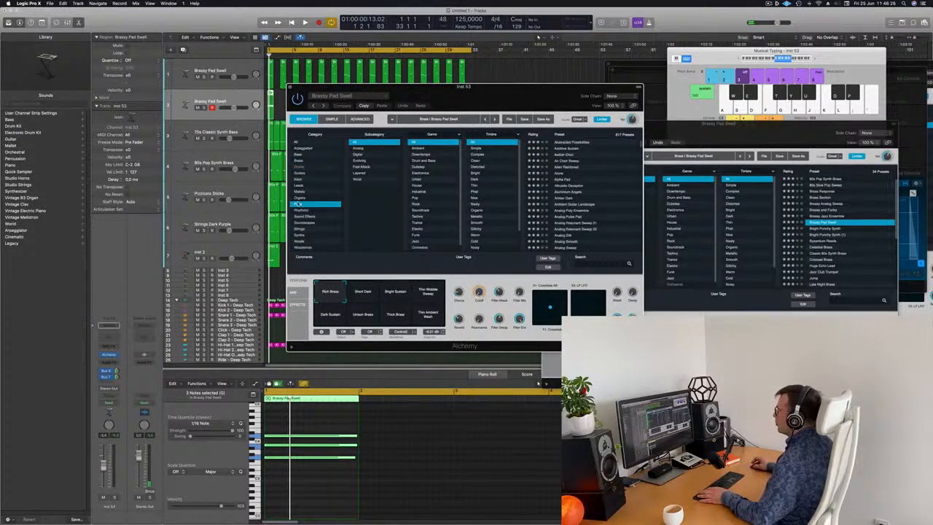
scroll(540, 135, "up", 2)
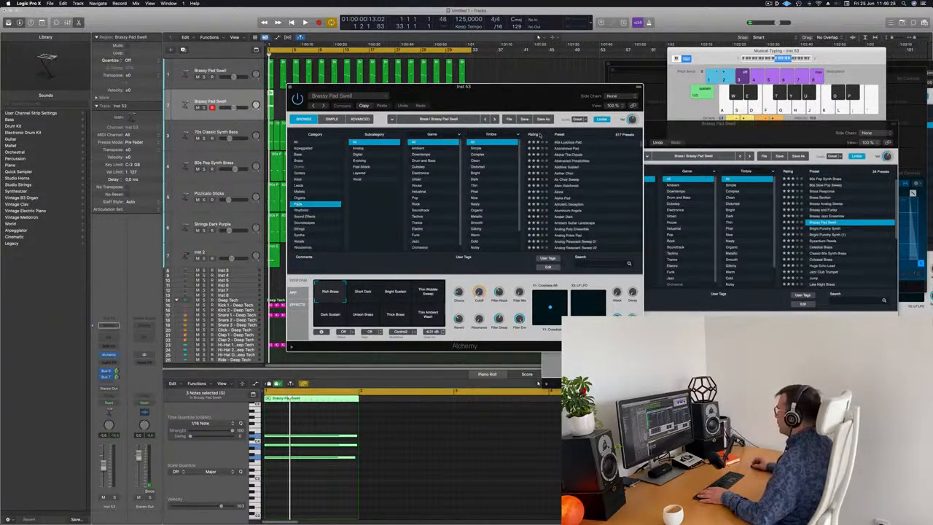
scroll(561, 146, "up", 3)
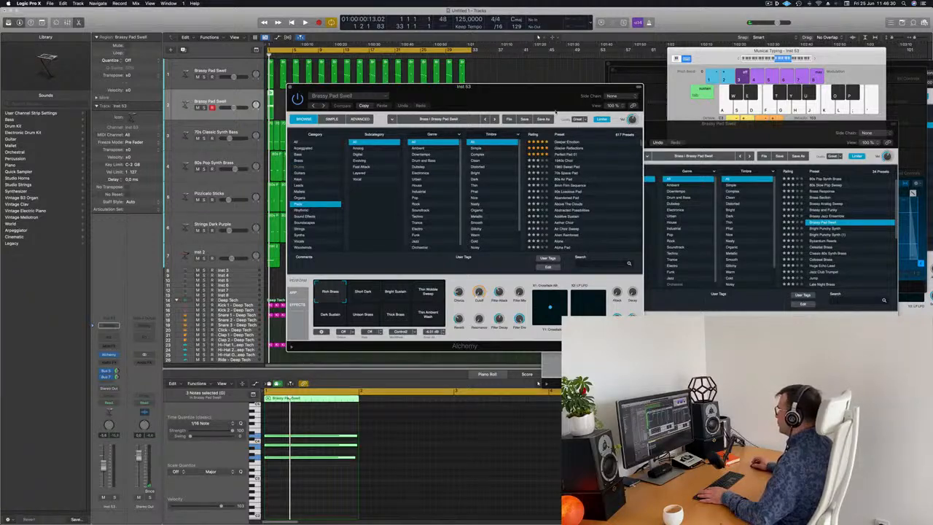
left_click_drag(540, 88, 687, 65)
left_click(84, 497)
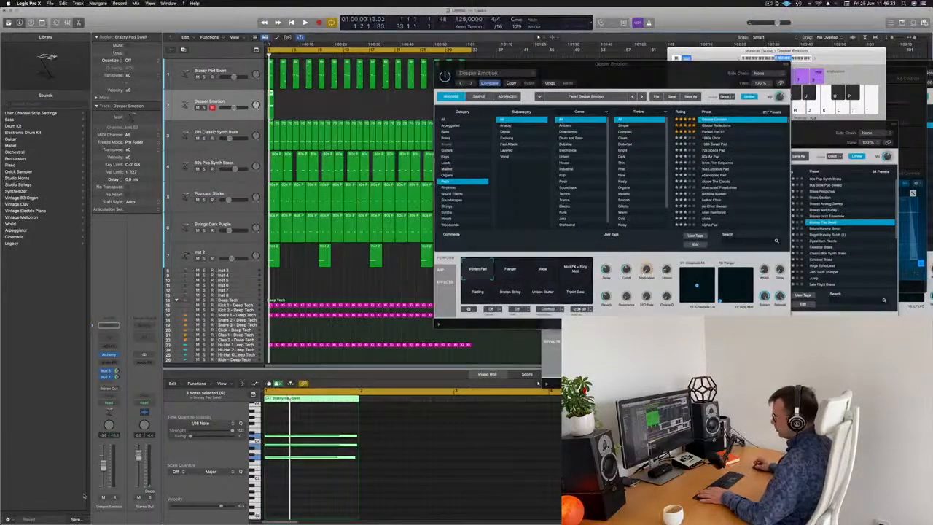
Reposition the Deeper Emotion region and repeat it across the arrangement.
key("space")
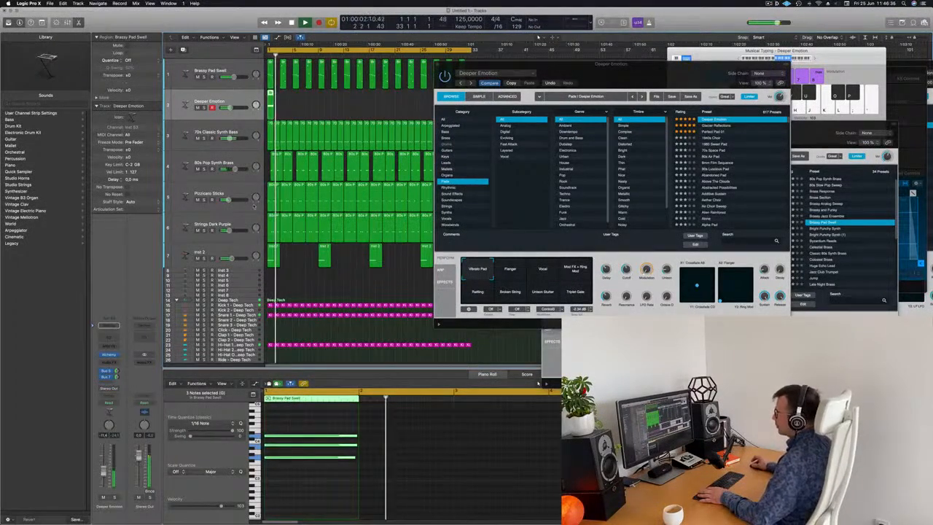
left_click_drag(498, 87, 646, 88)
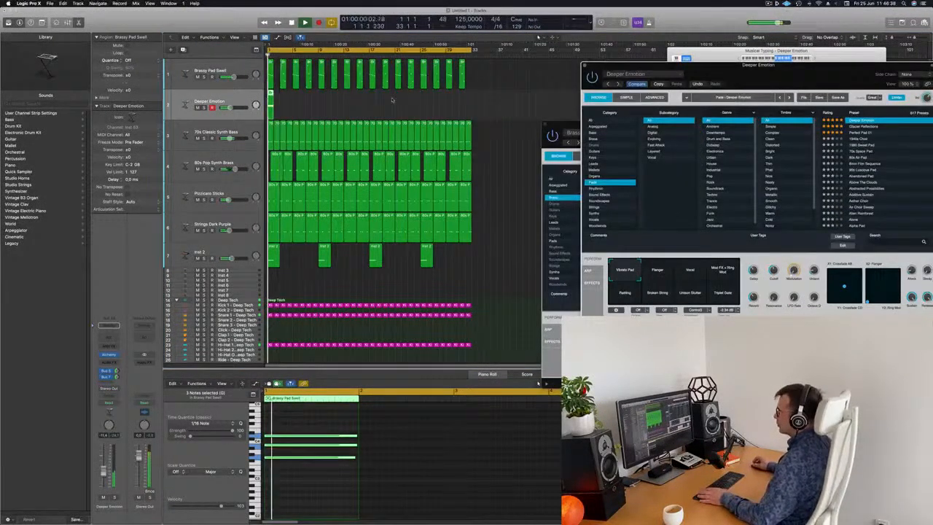
left_click_drag(270, 93, 277, 93)
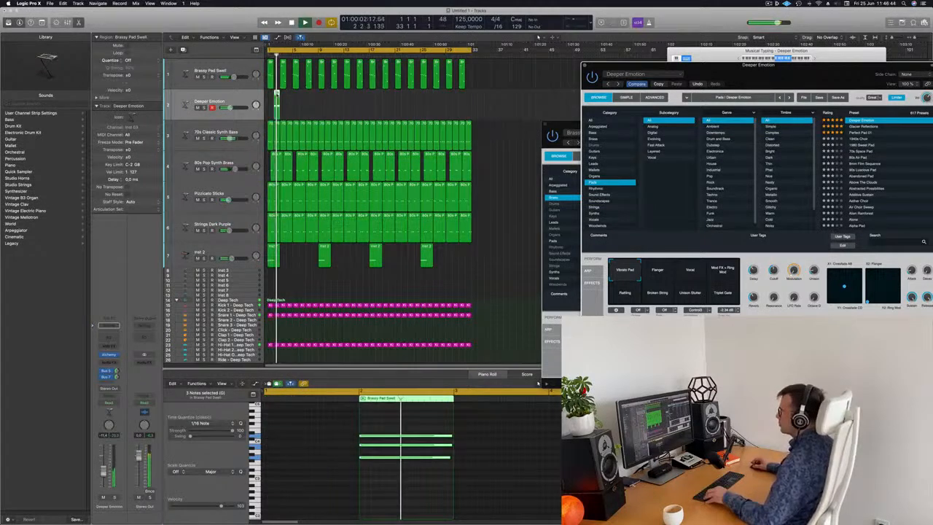
left_click_drag(277, 99, 379, 103)
key("Return")
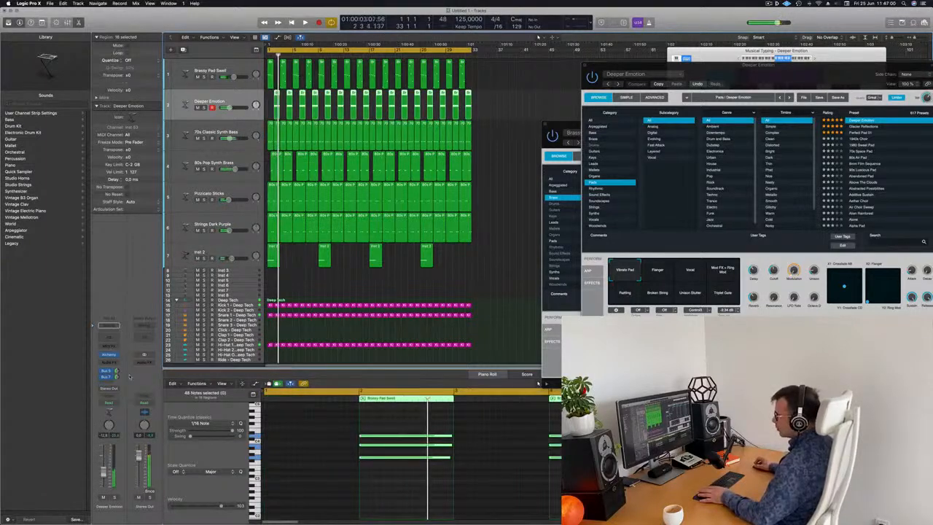
Insert a stereo Compressor on the Deeper Emotion track and set its side chain to Inst 8.
left_click(109, 363)
mouse_move(114, 395)
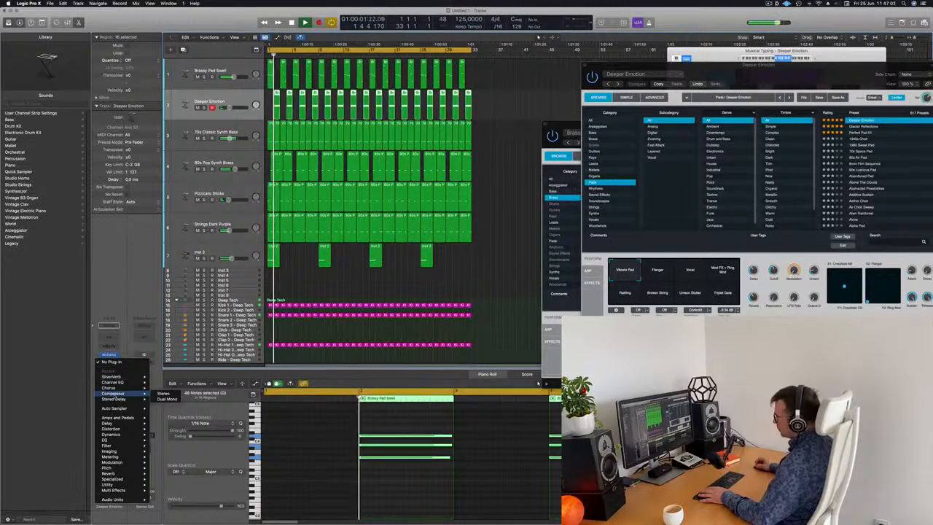
left_click(163, 394)
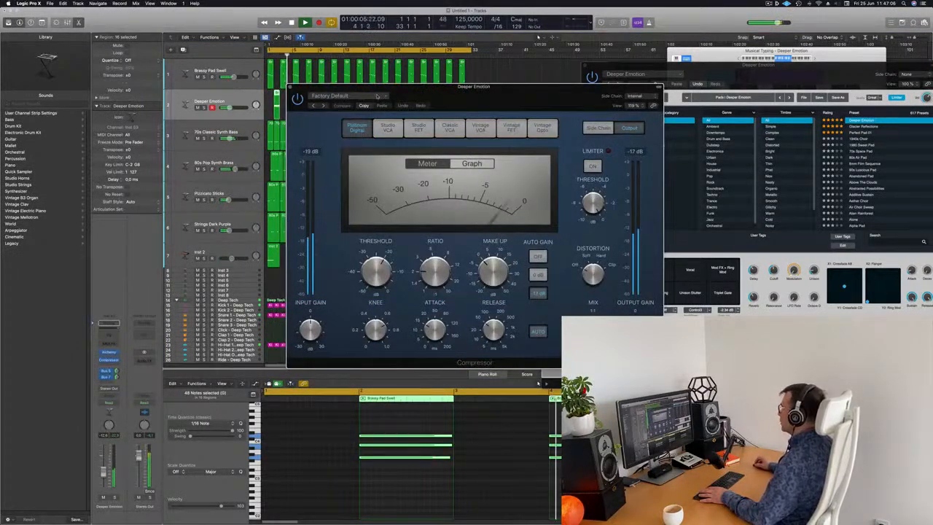
left_click(635, 96)
mouse_move(640, 111)
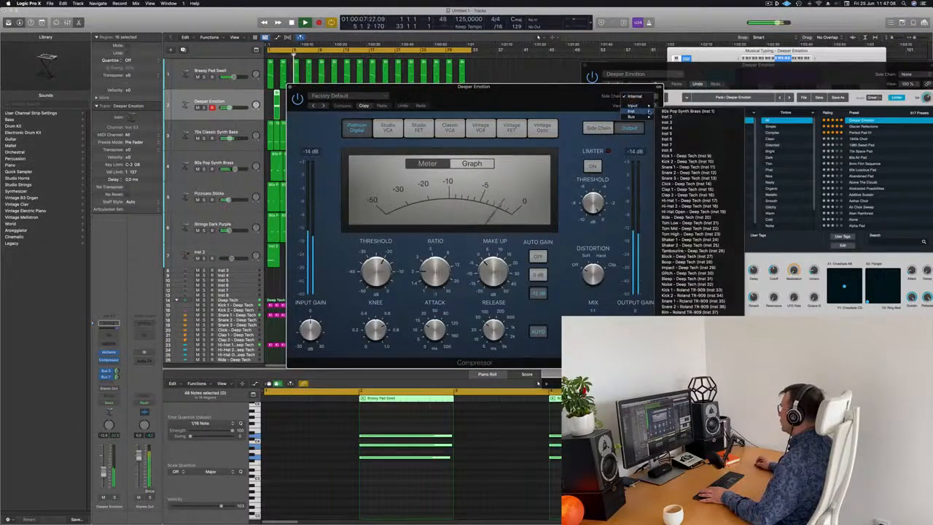
left_click(679, 156)
left_click_drag(556, 87, 566, 78)
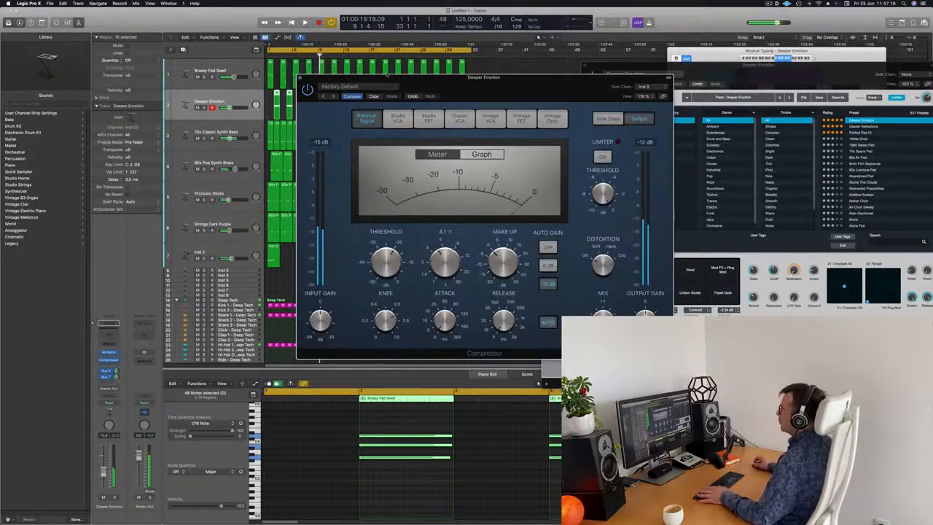
key("space")
left_click(300, 77)
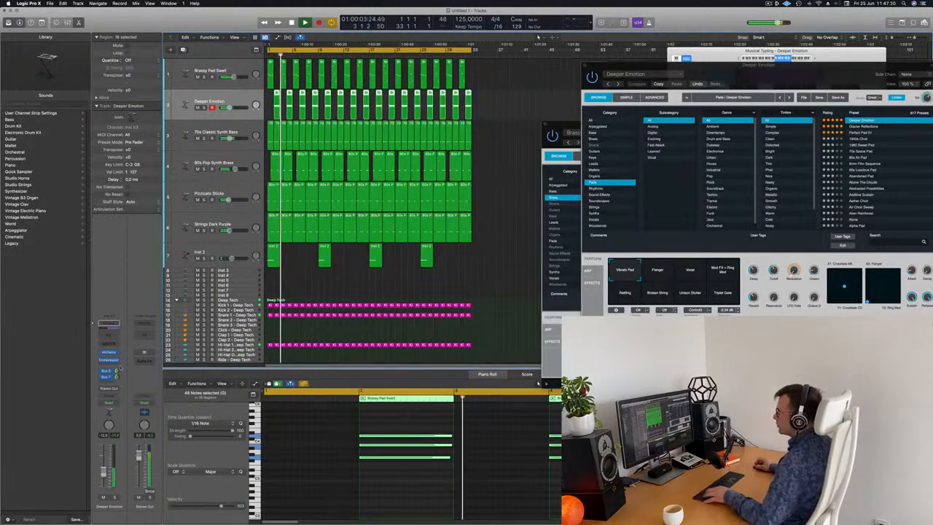
Review the compressors on the Stereo Out and Aux 8 channels, including their side-chain source.
left_click(146, 361, "alt")
key("space")
key("space")
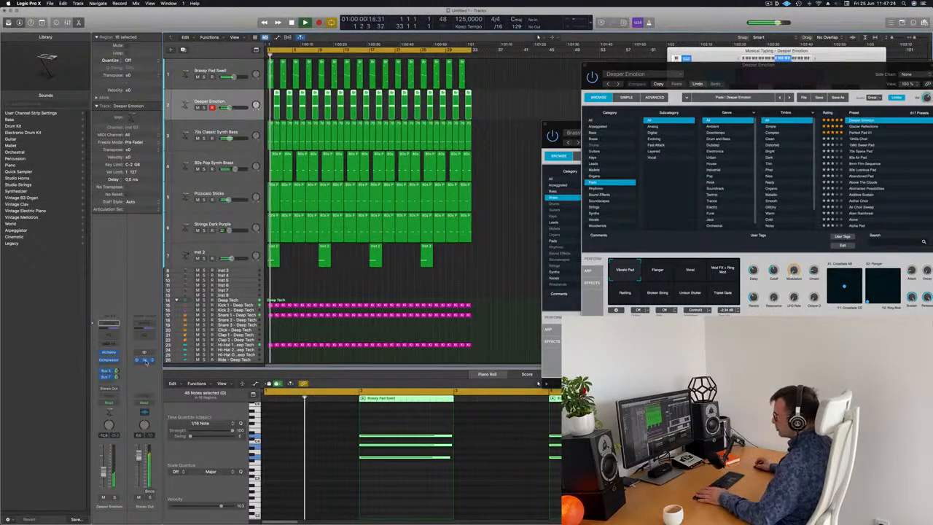
left_click(145, 360)
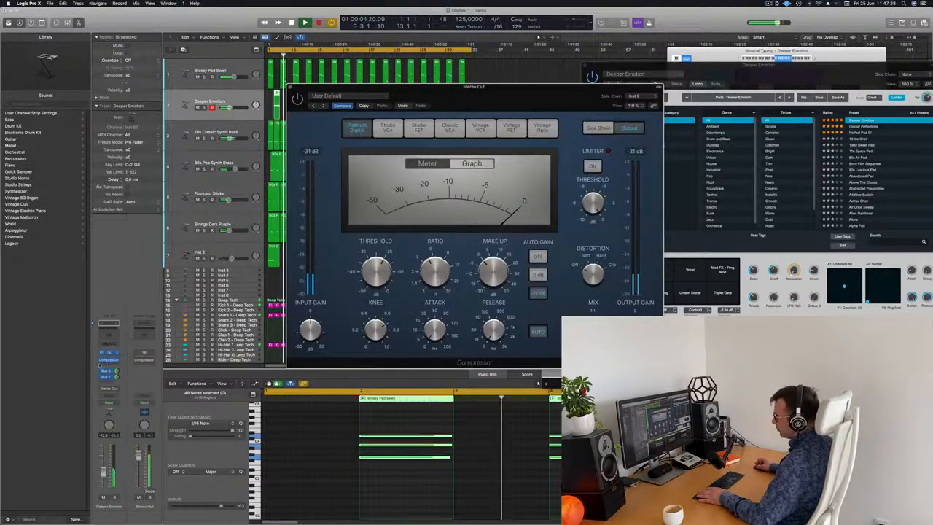
left_click(107, 372)
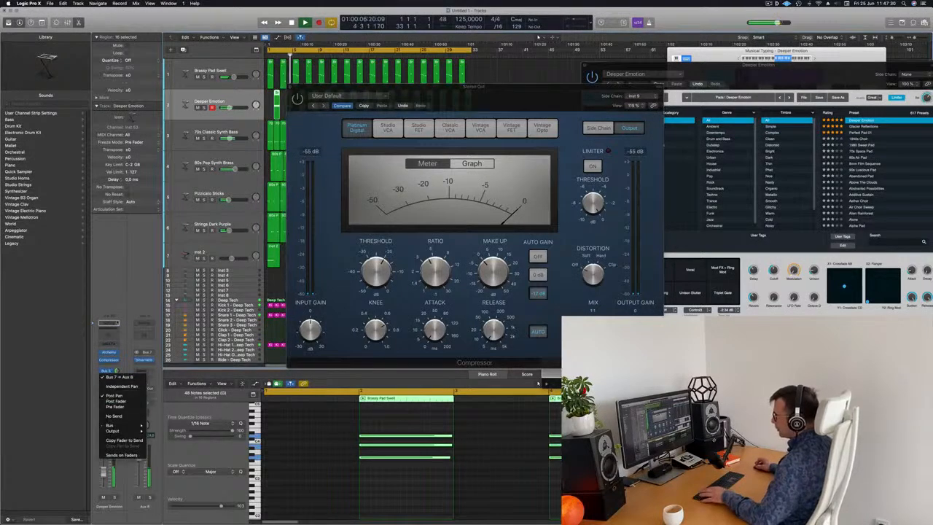
left_click(111, 360)
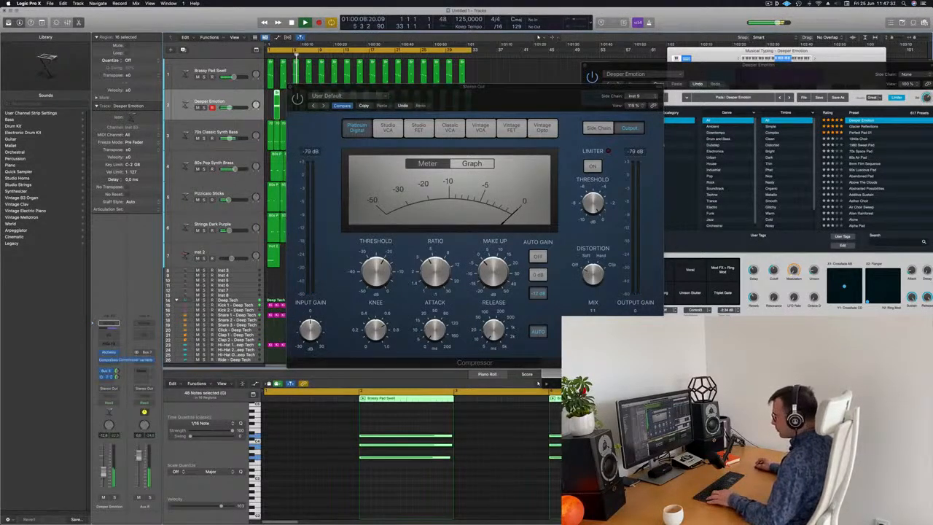
left_click_drag(149, 366, 152, 363)
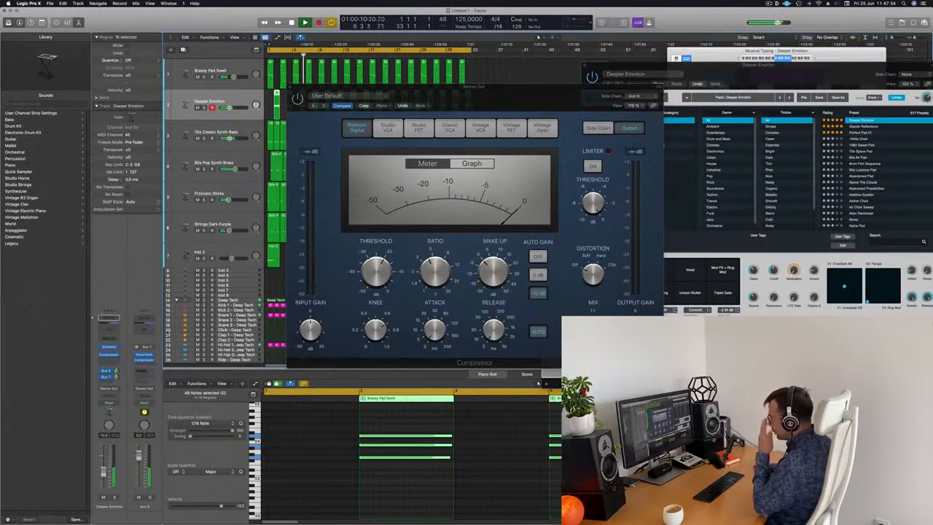
left_click(145, 361)
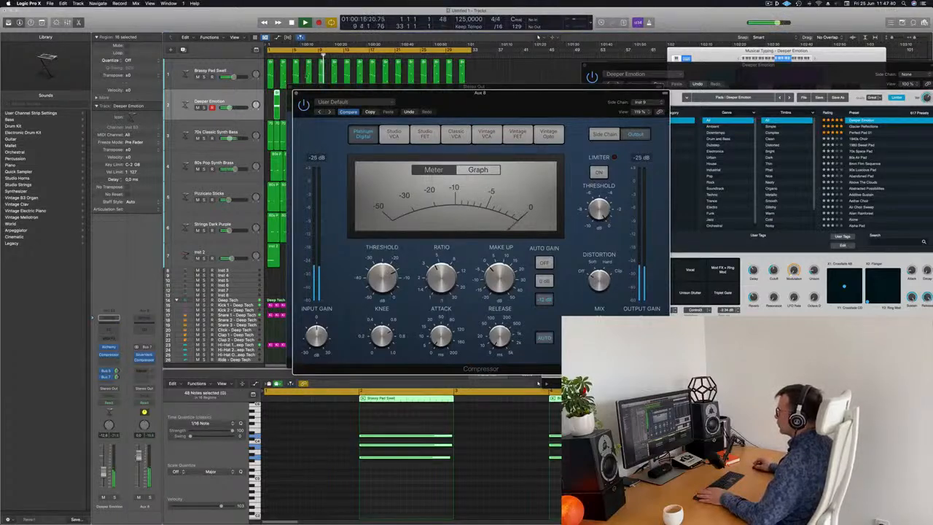
left_click(296, 94)
left_click(289, 88)
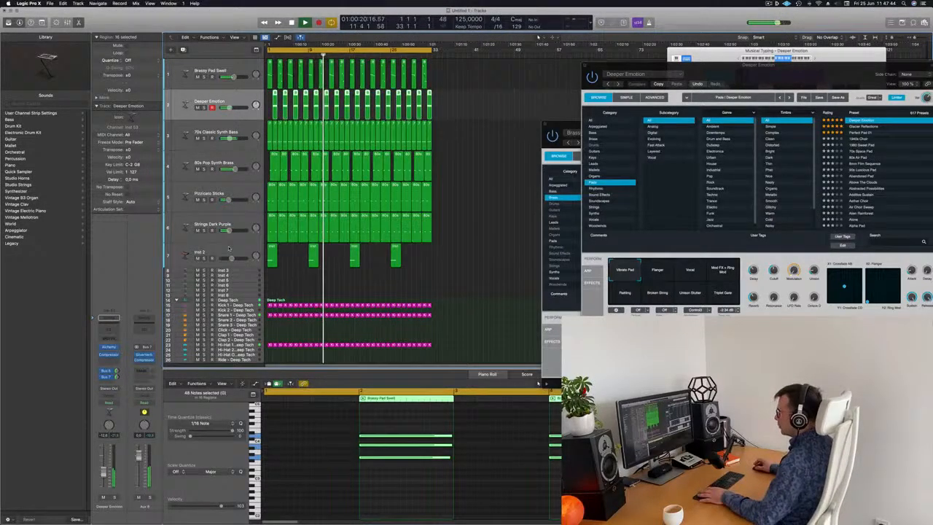
Add a send from the Inst 2 track to Bus 7 (Aux 8).
left_click(186, 255)
key("Return")
left_click(108, 380)
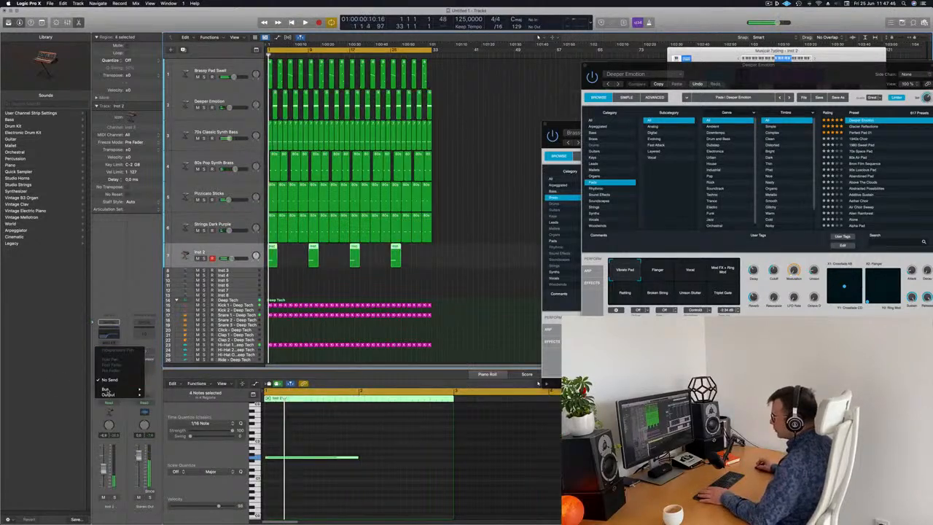
mouse_move(117, 388)
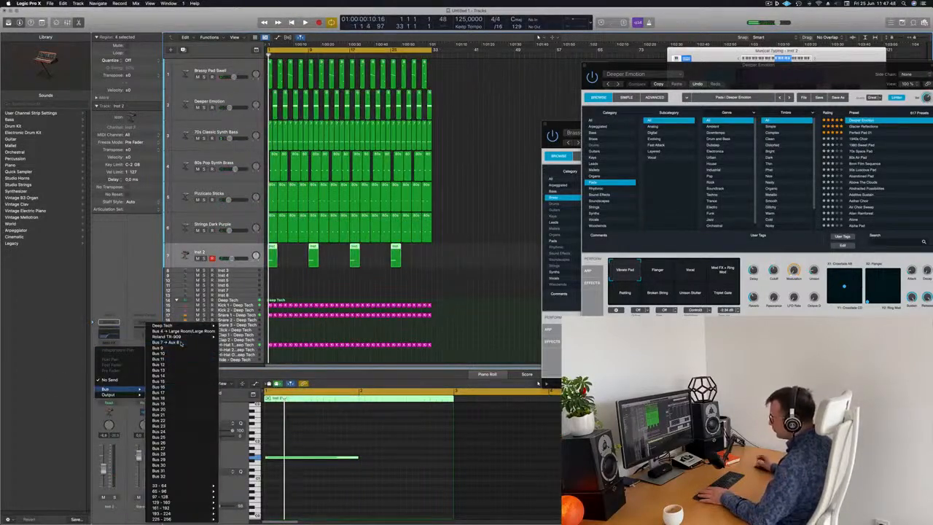
left_click(179, 342)
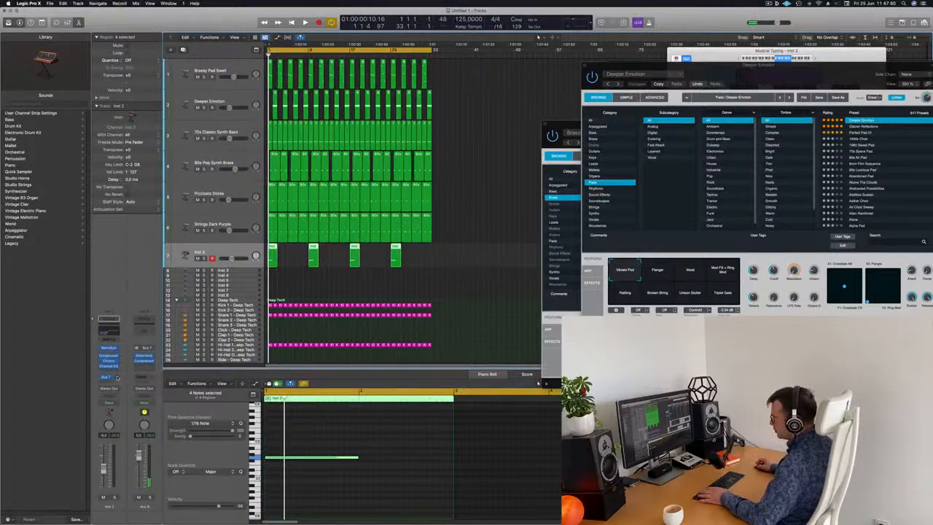
key("space")
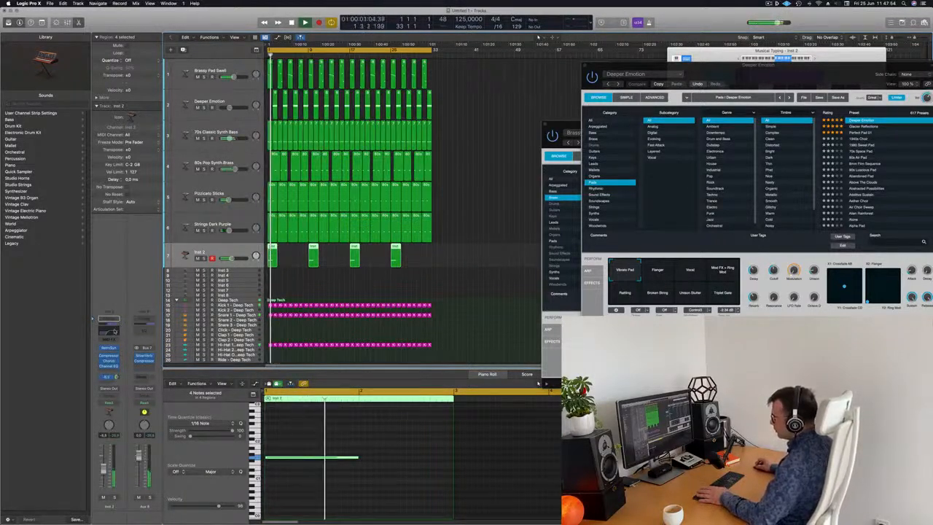
Boost a high-mid band of the Inst 2 Channel EQ to about 3060 Hz and +6.4 dB.
left_click(114, 331)
key("Return")
mouse_move(644, 201)
left_mouse_down()
mouse_move(644, 191)
mouse_move(645, 202)
left_mouse_up()
left_click_drag(719, 202, 660, 186)
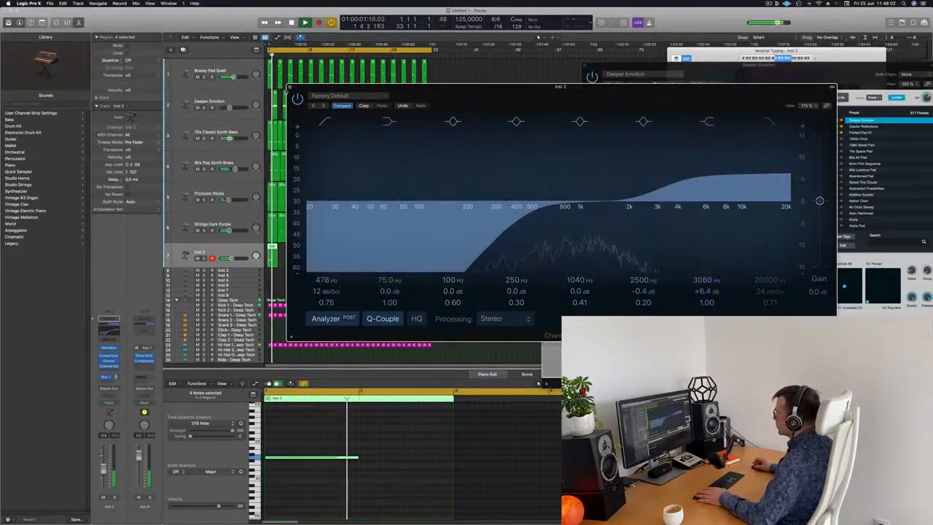
left_click(290, 87)
key("space")
Check the Inst 2 Retro Synth and slightly adjust the Inst 2 volume fader.
left_click(110, 348)
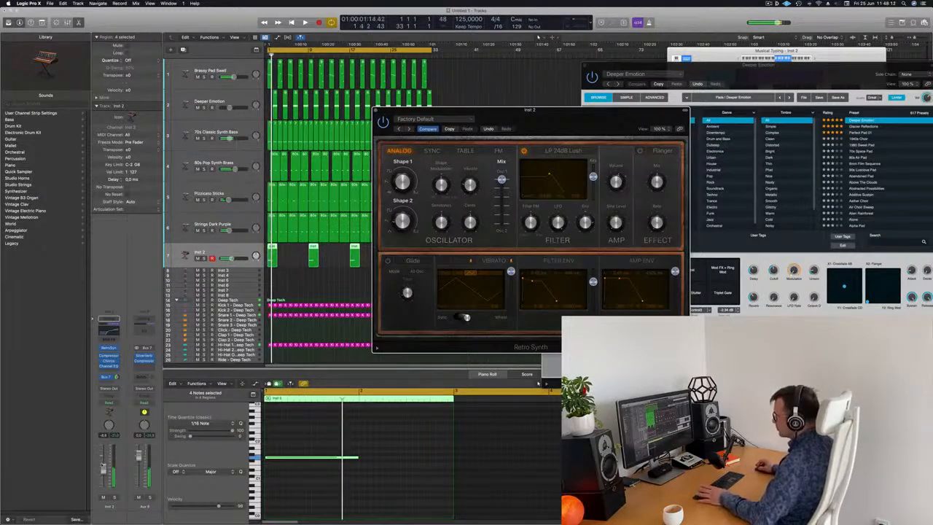
left_click_drag(104, 473, 105, 475)
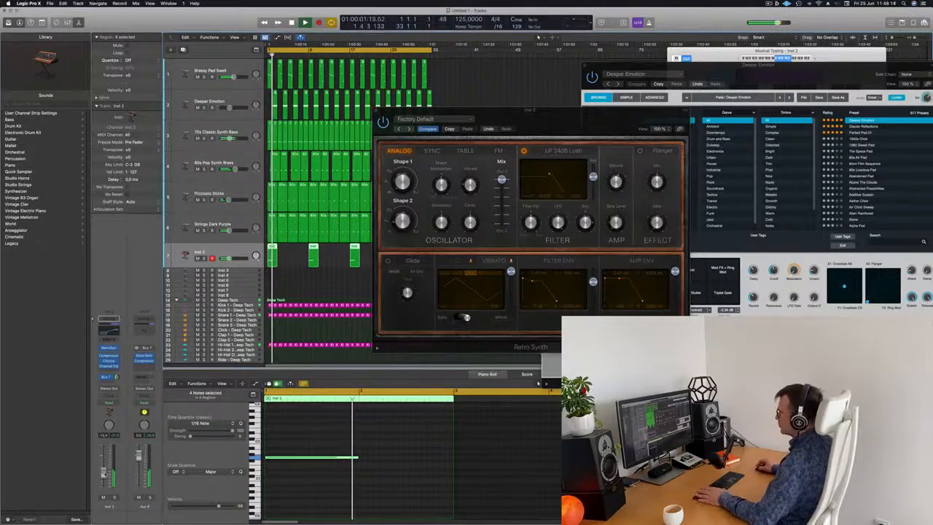
left_click(376, 111)
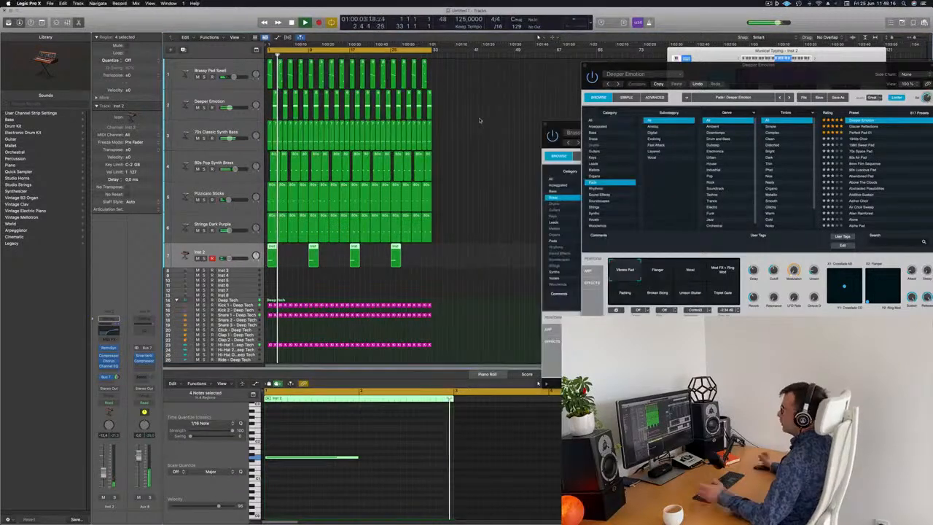
left_click(219, 103)
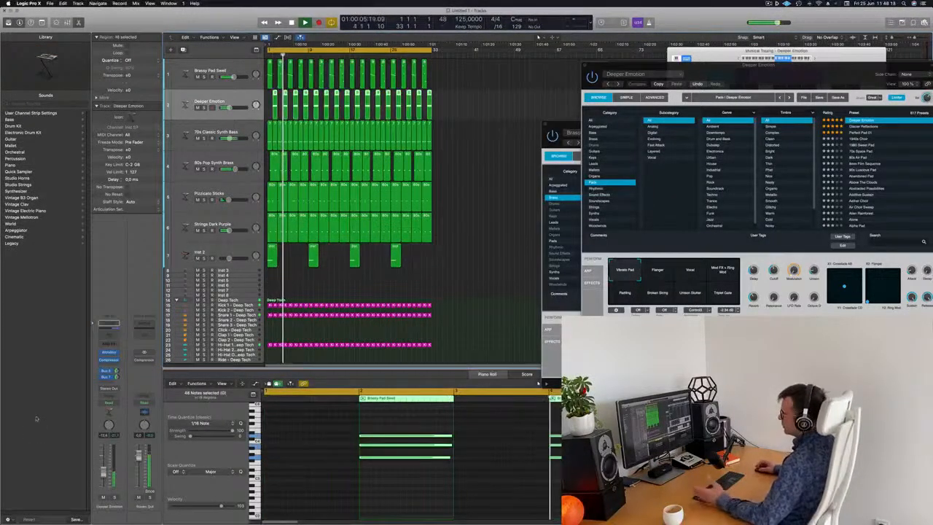